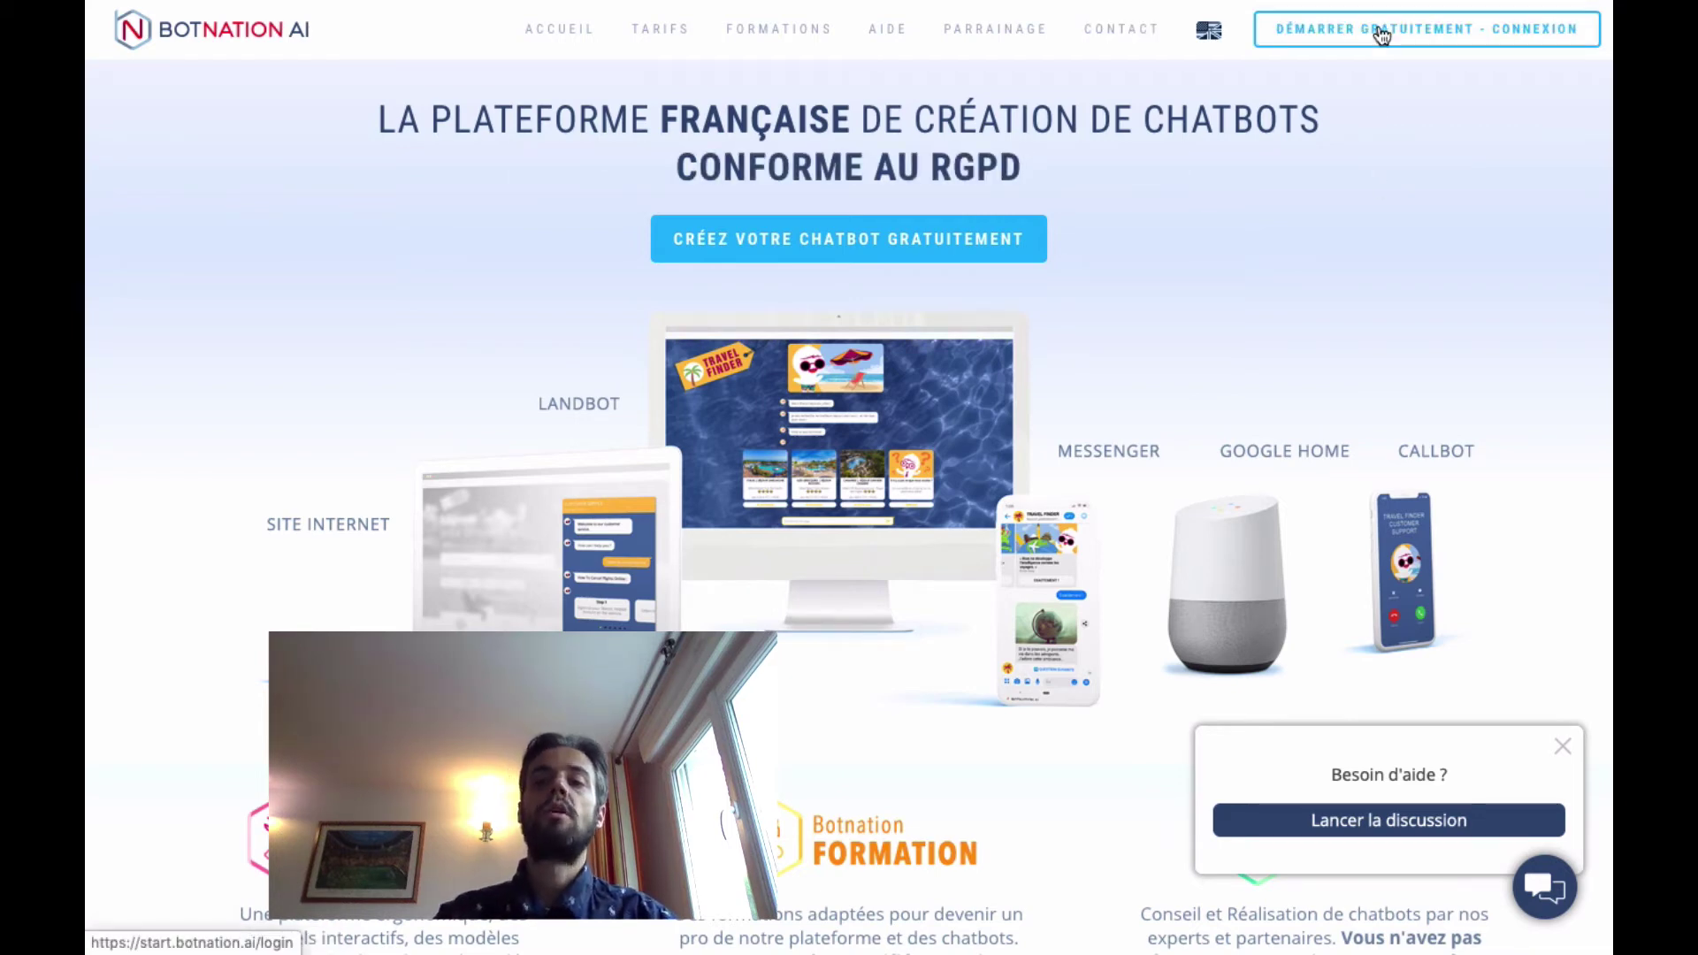
- Sign in to Botnation AI with the existing Google account
click(1414, 41)
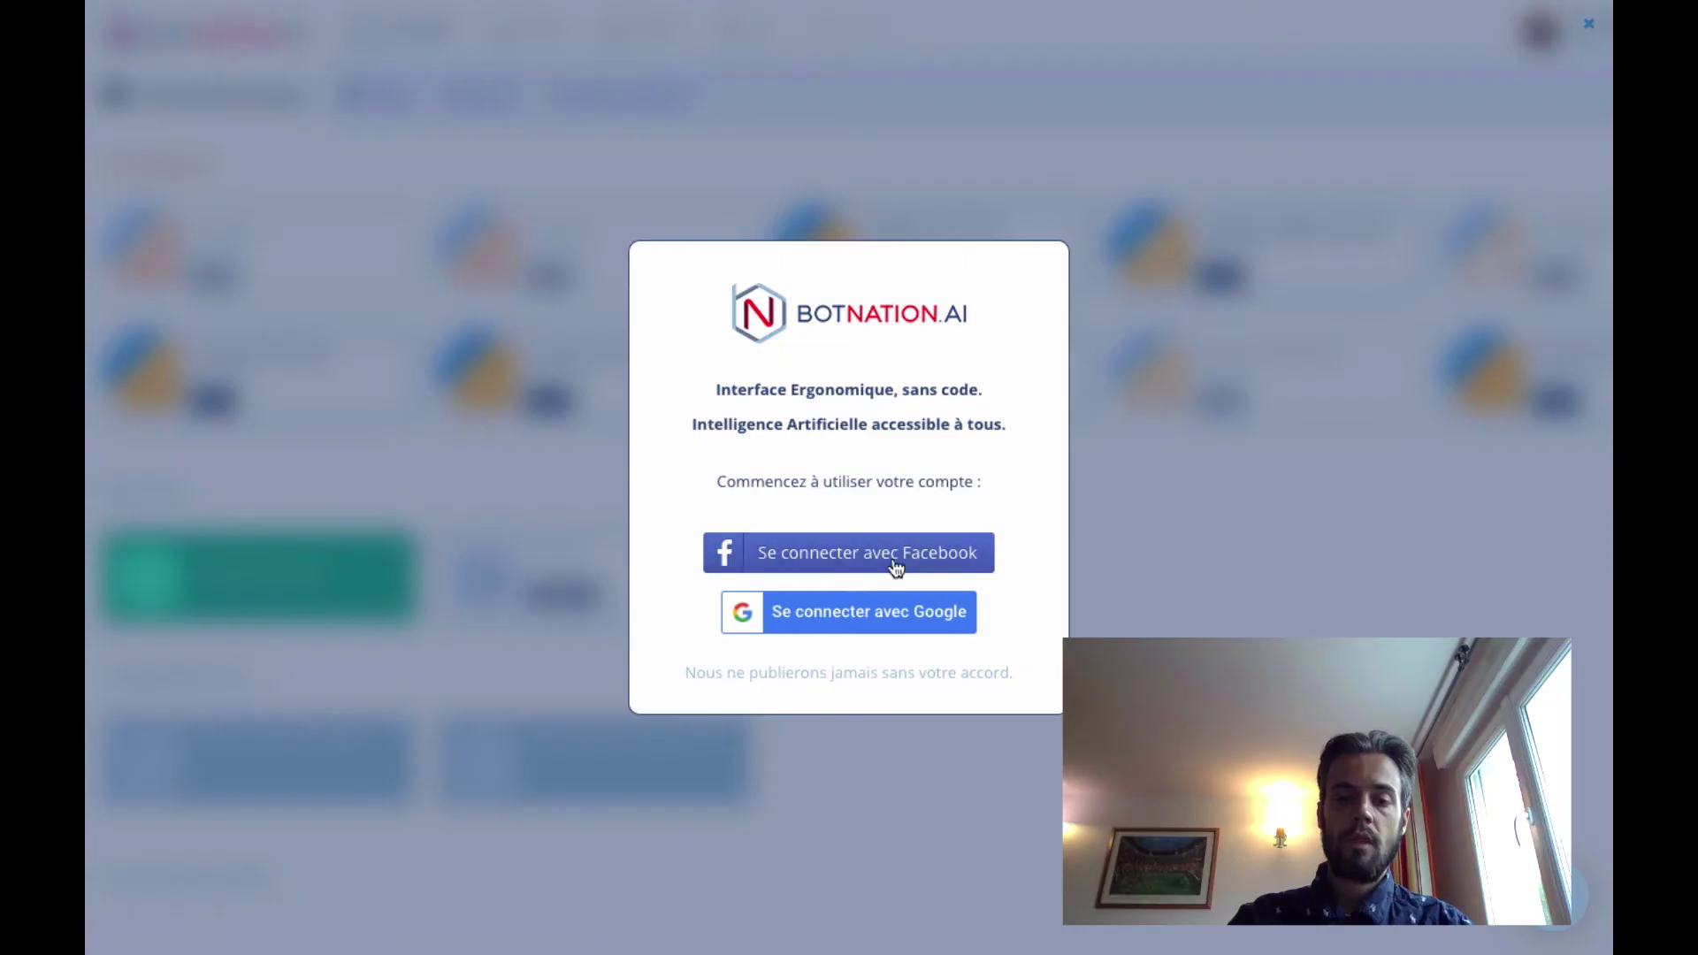
click(860, 616)
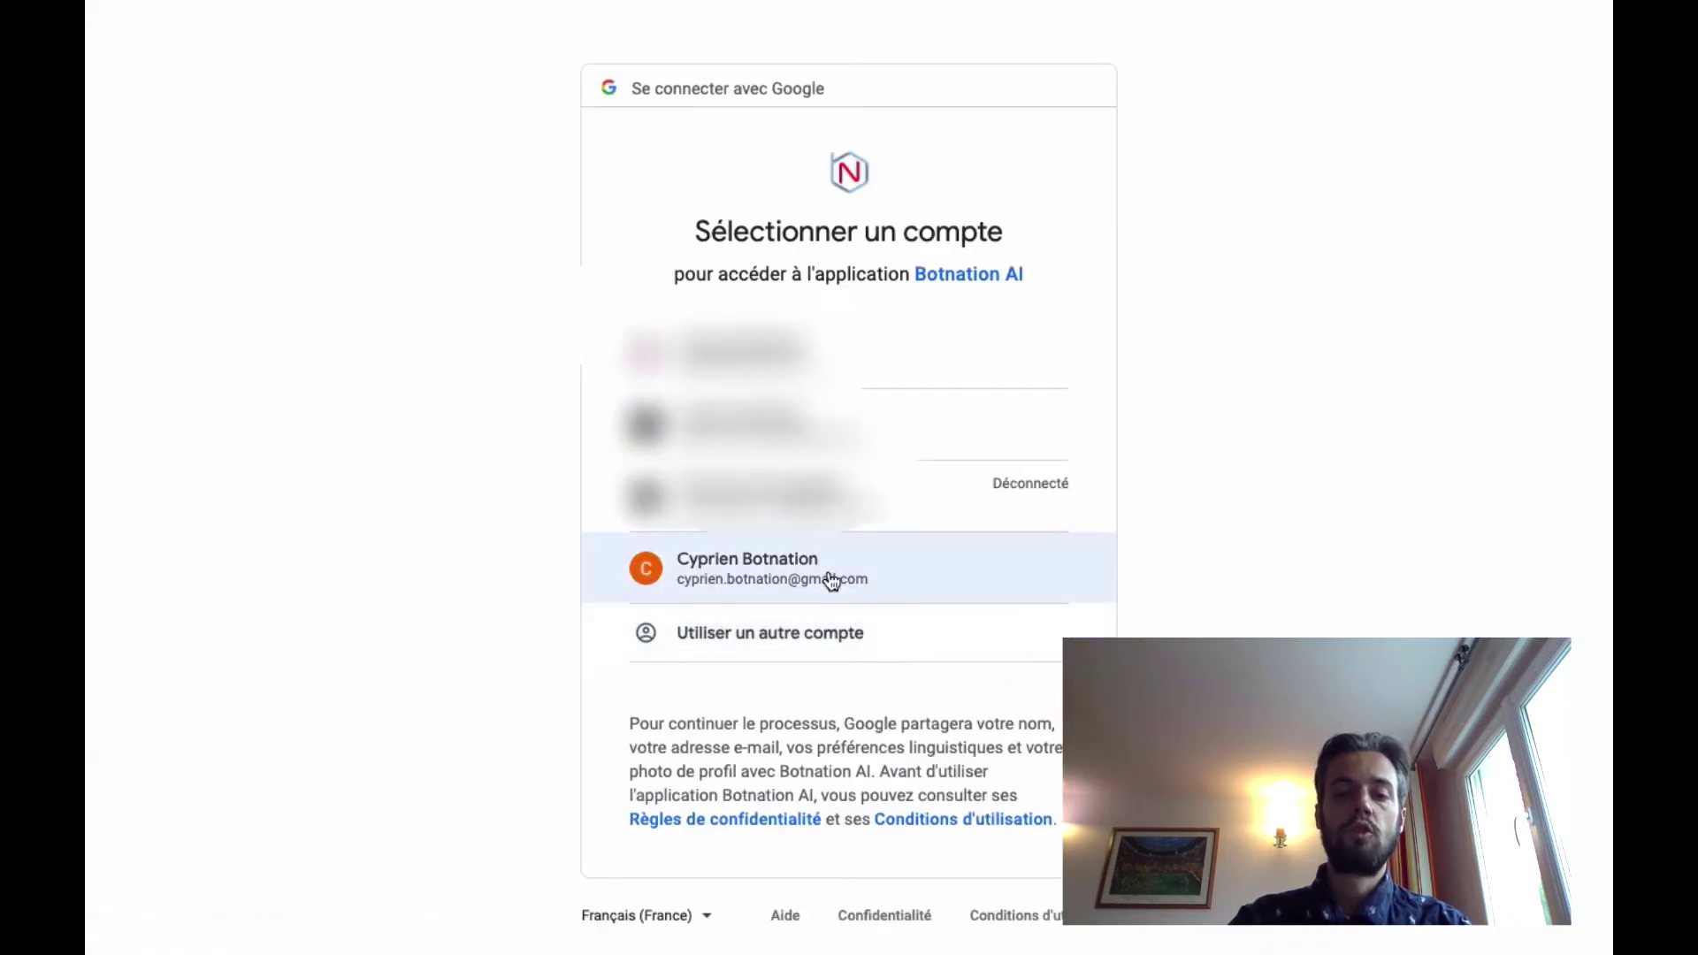
click(831, 580)
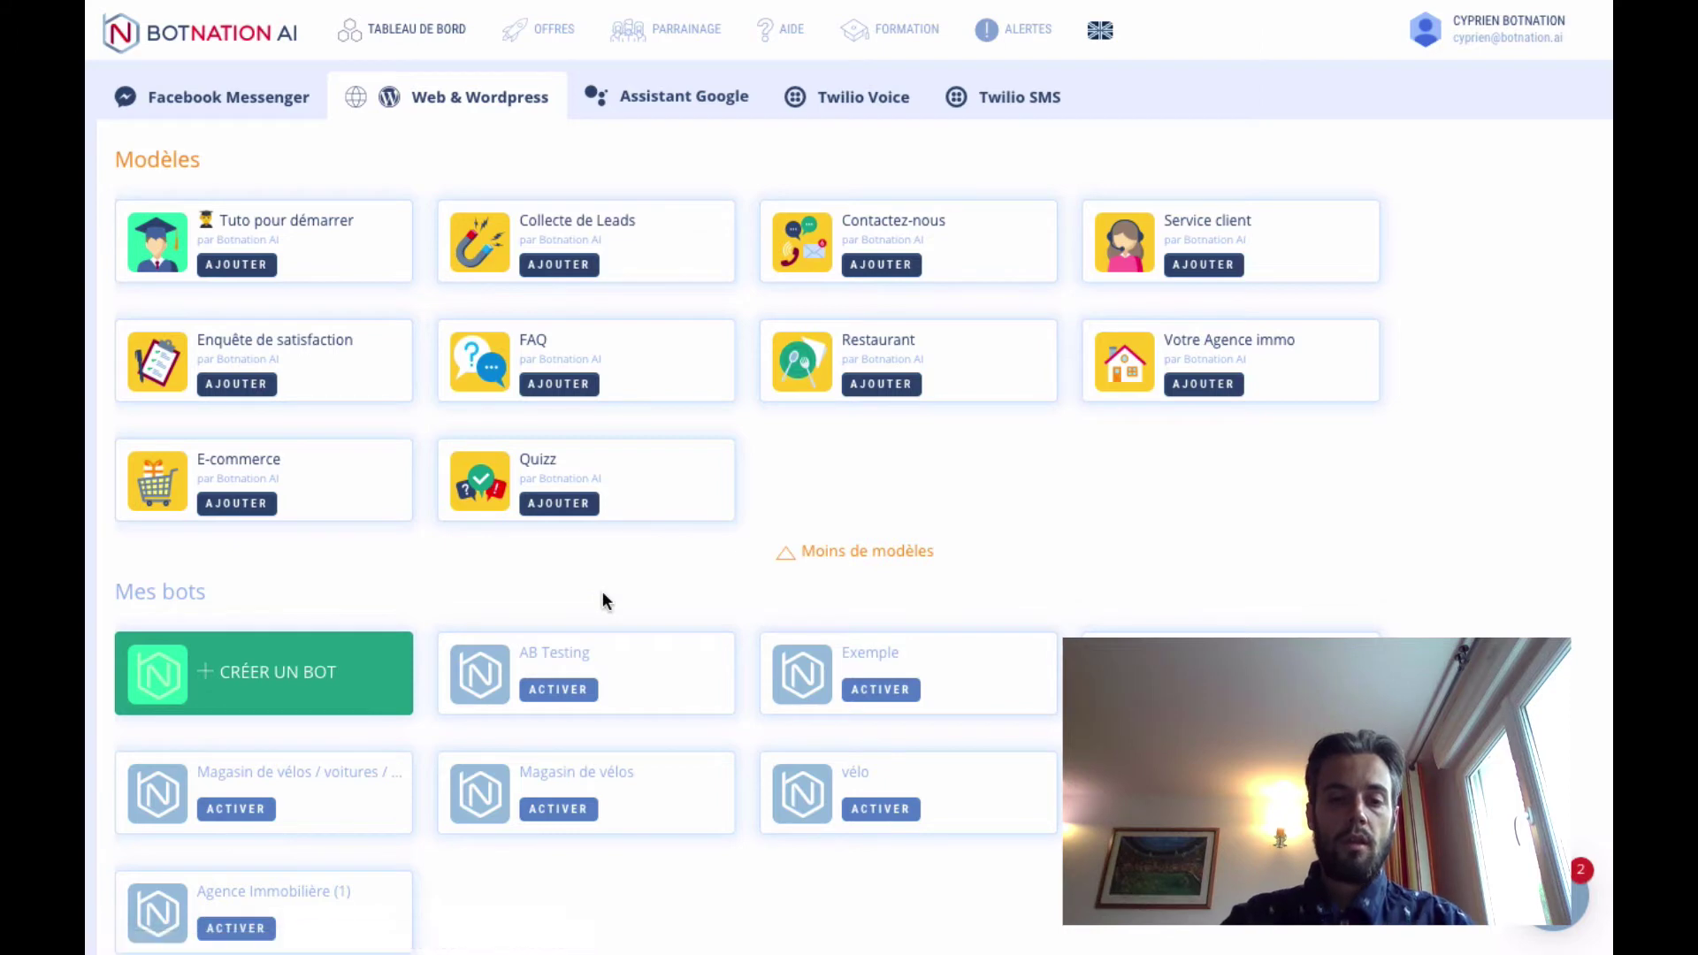
- Open the default response sequence of the AB Testing web bot and review its alternative message variants
click(672, 664)
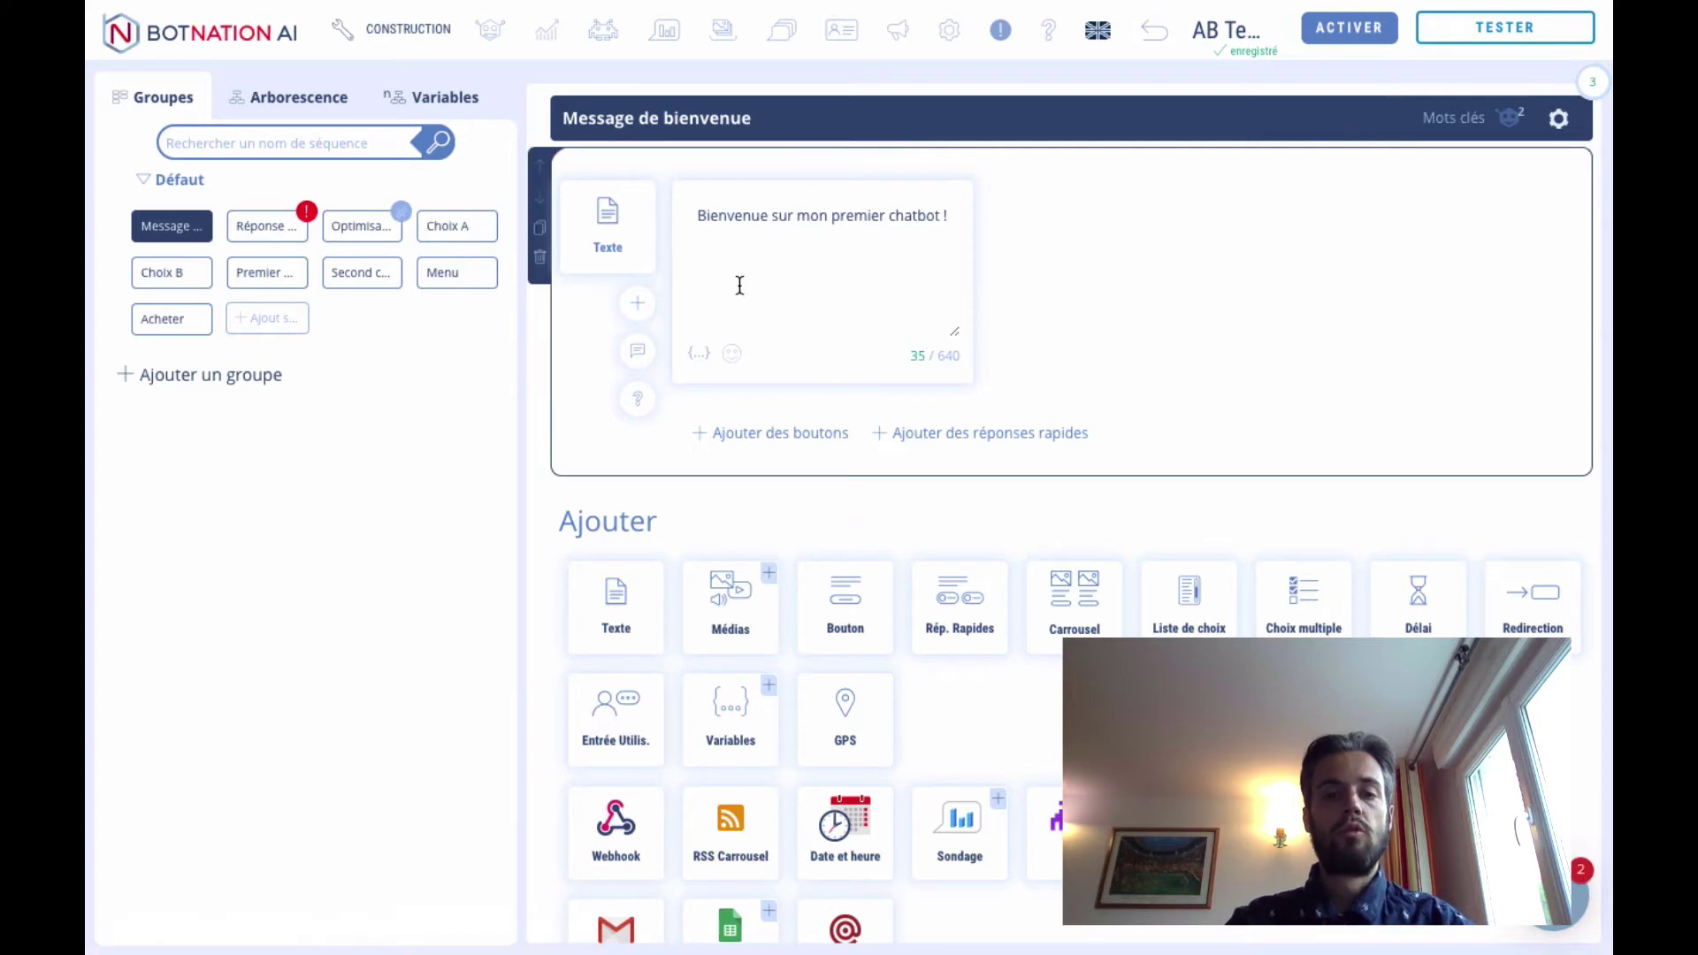
click(282, 238)
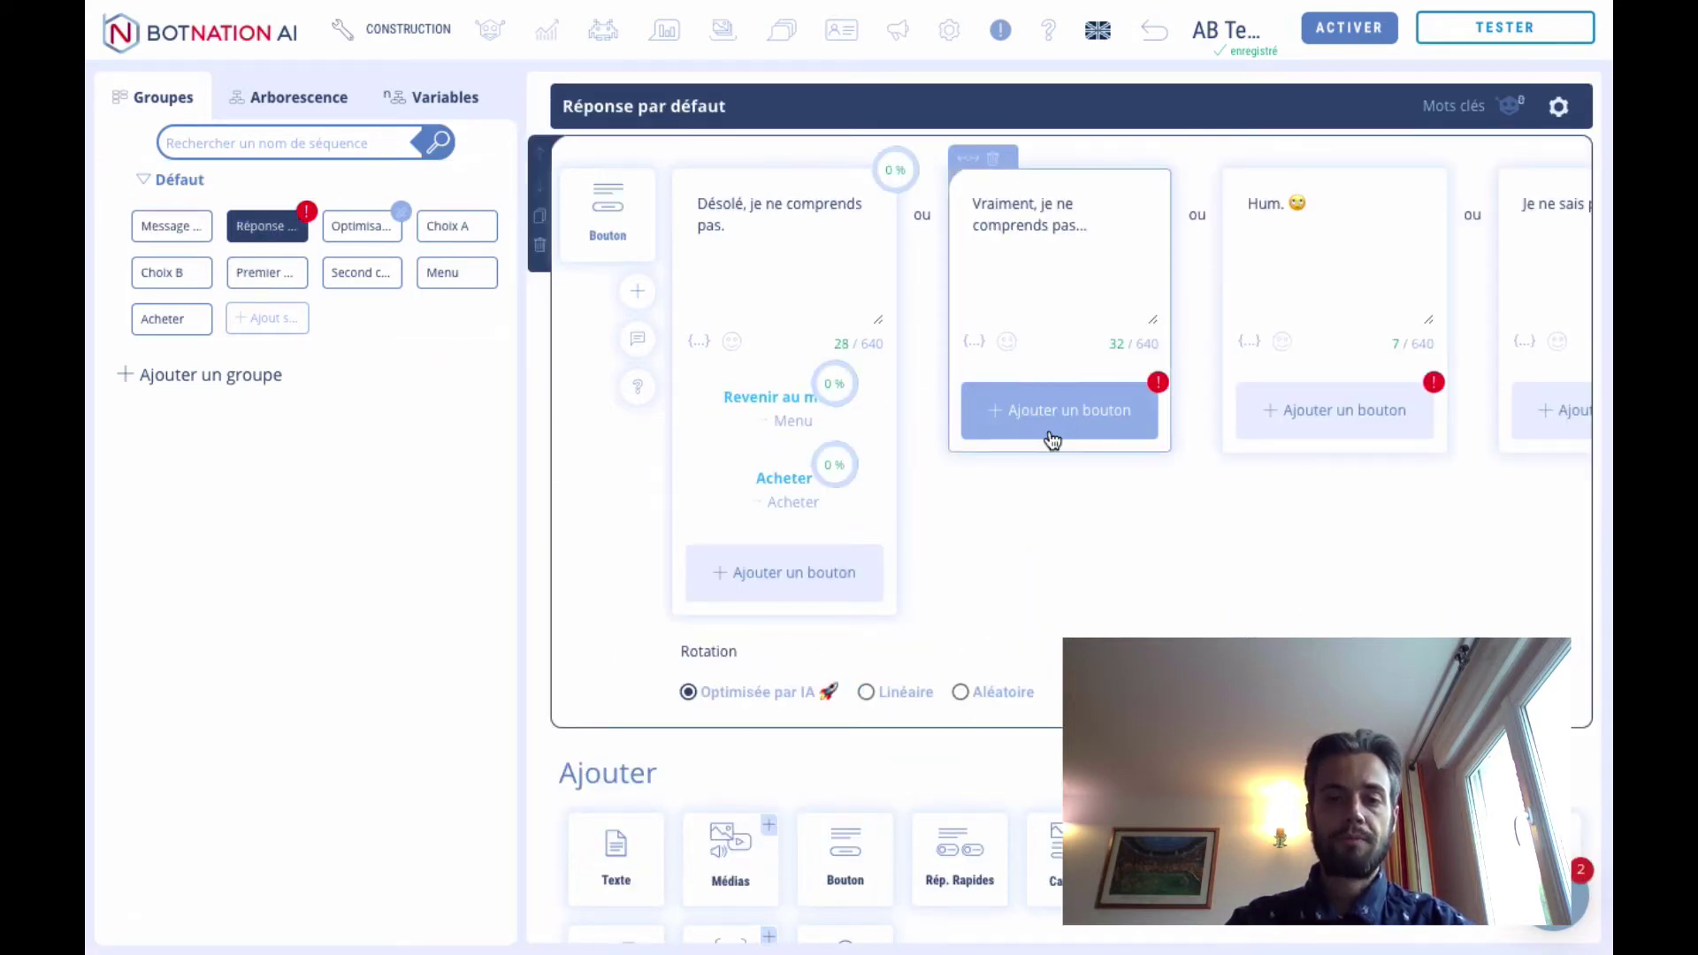
scroll(1180, 406, right, 3)
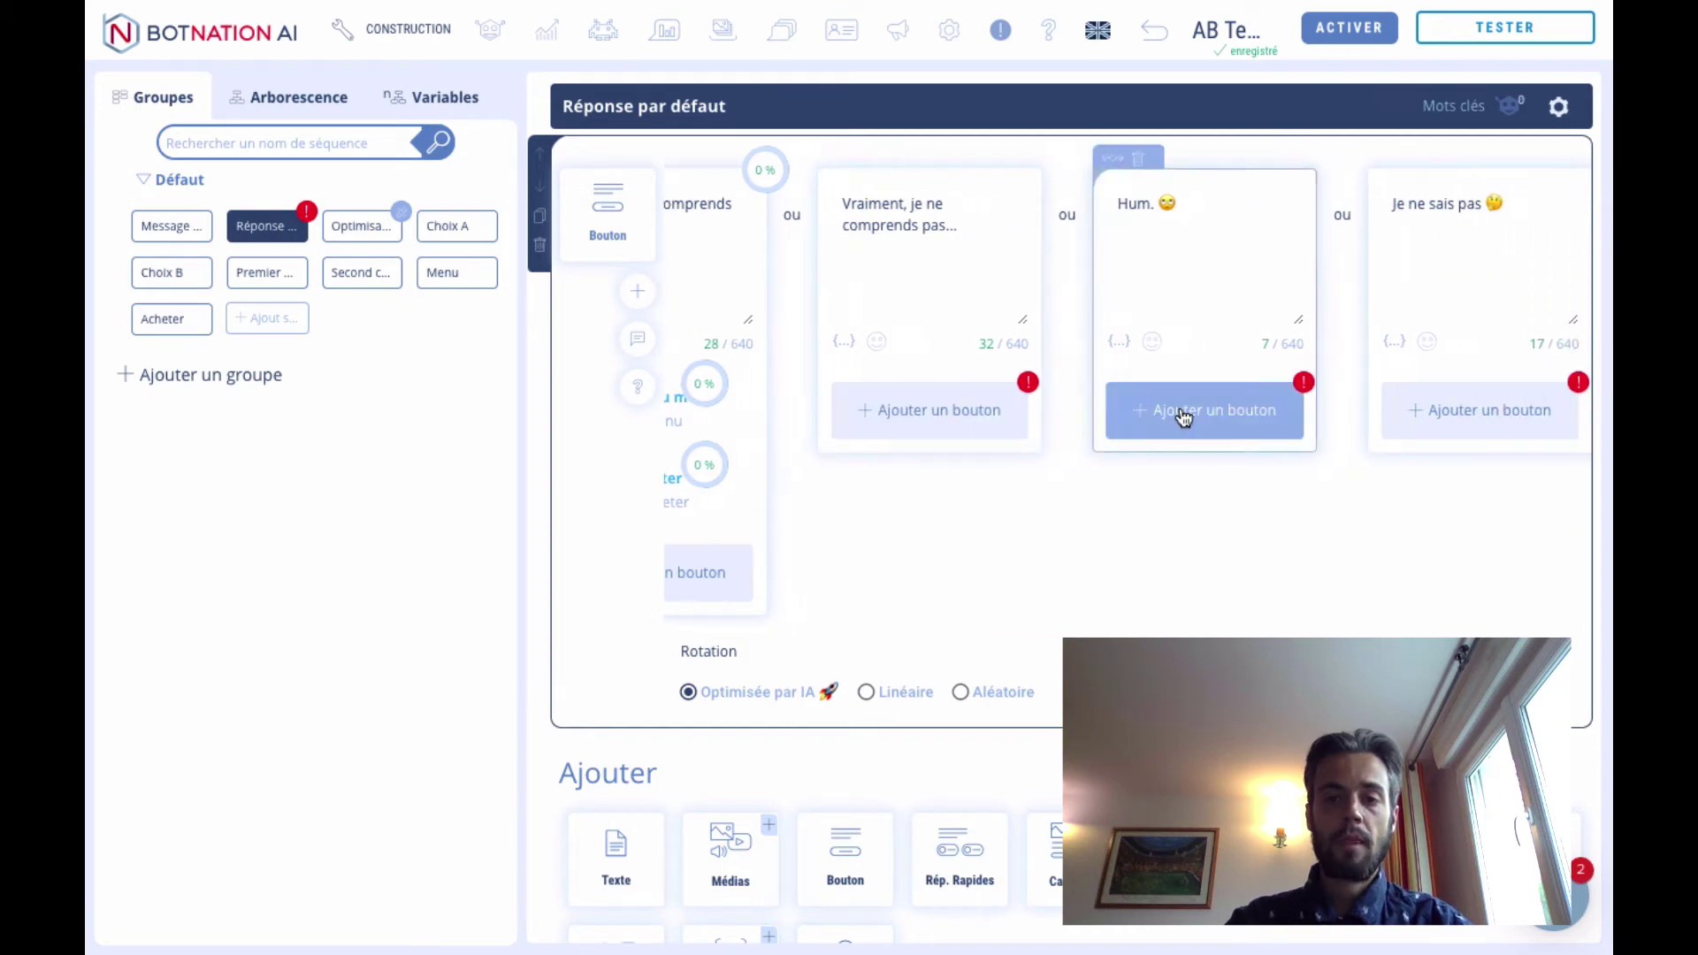
scroll(1184, 416, left, 3)
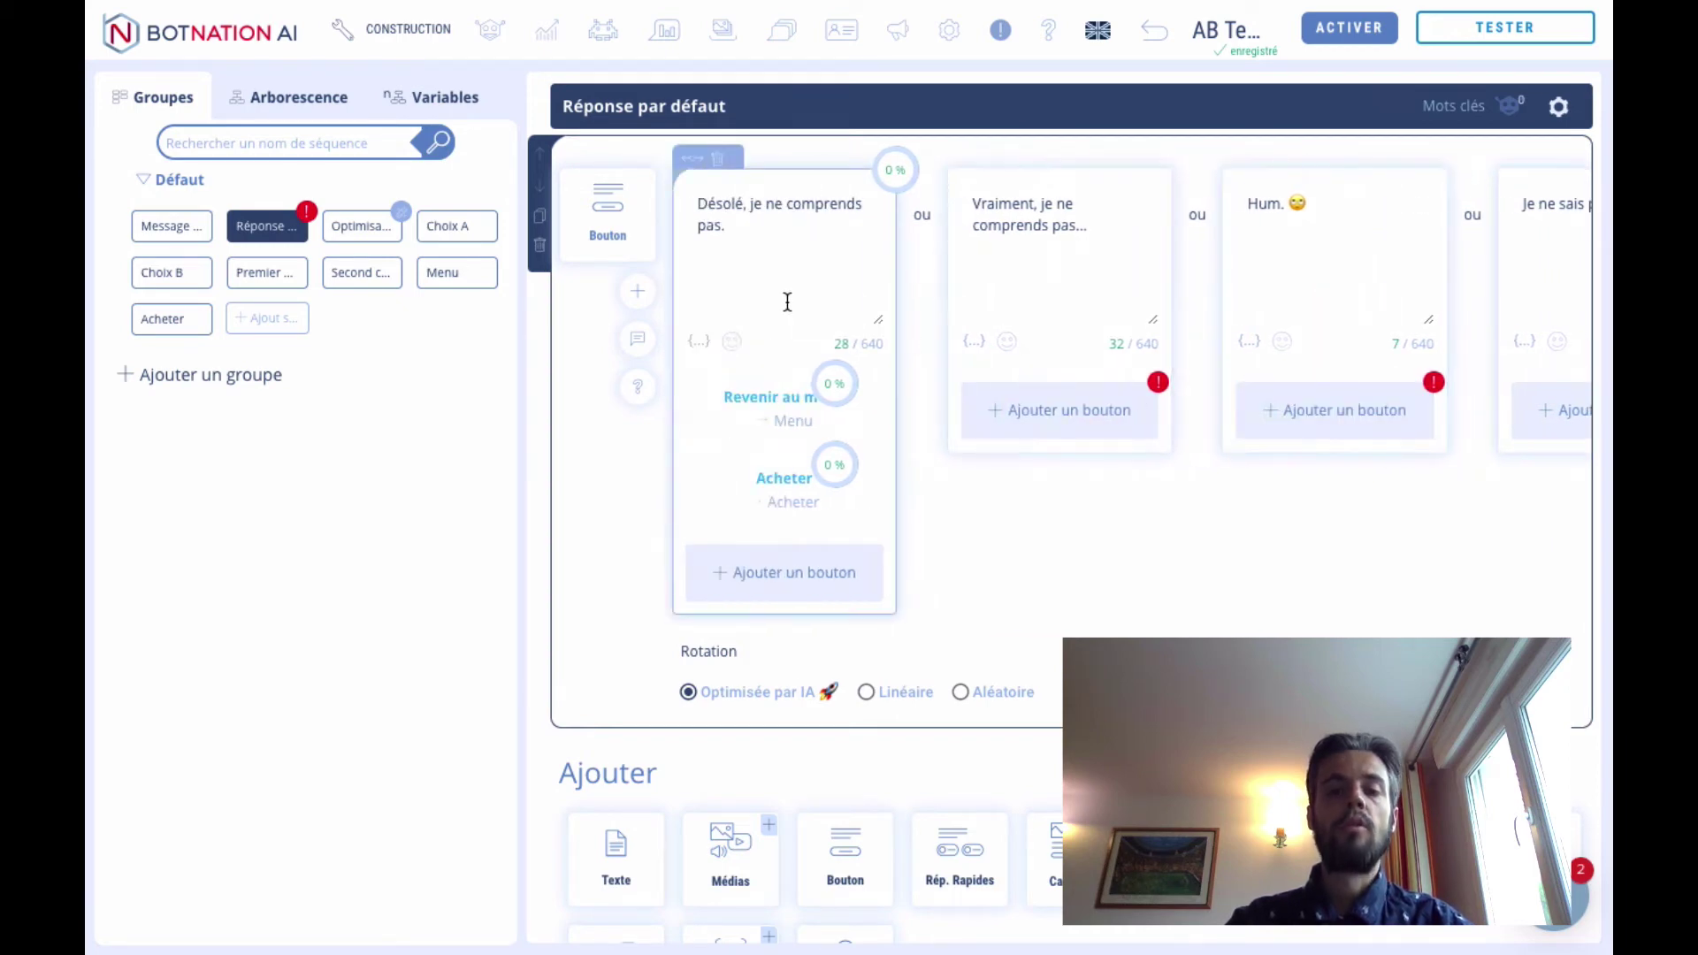
scroll(840, 303, right, 3)
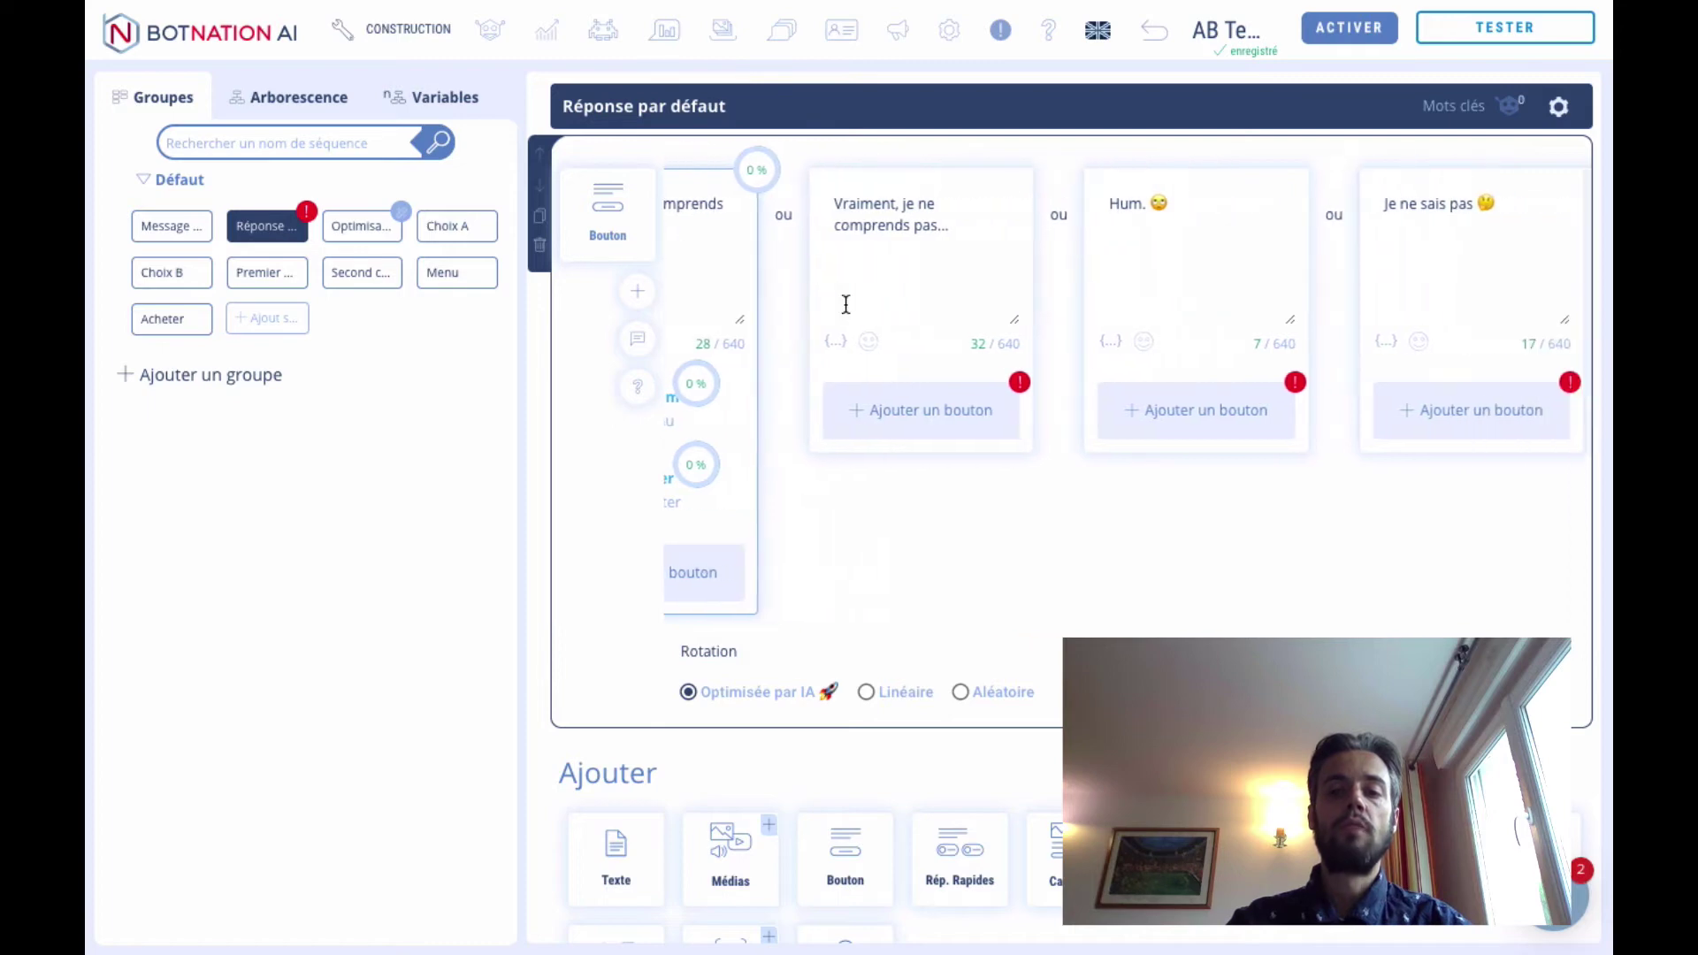
scroll(1028, 341, left, 3)
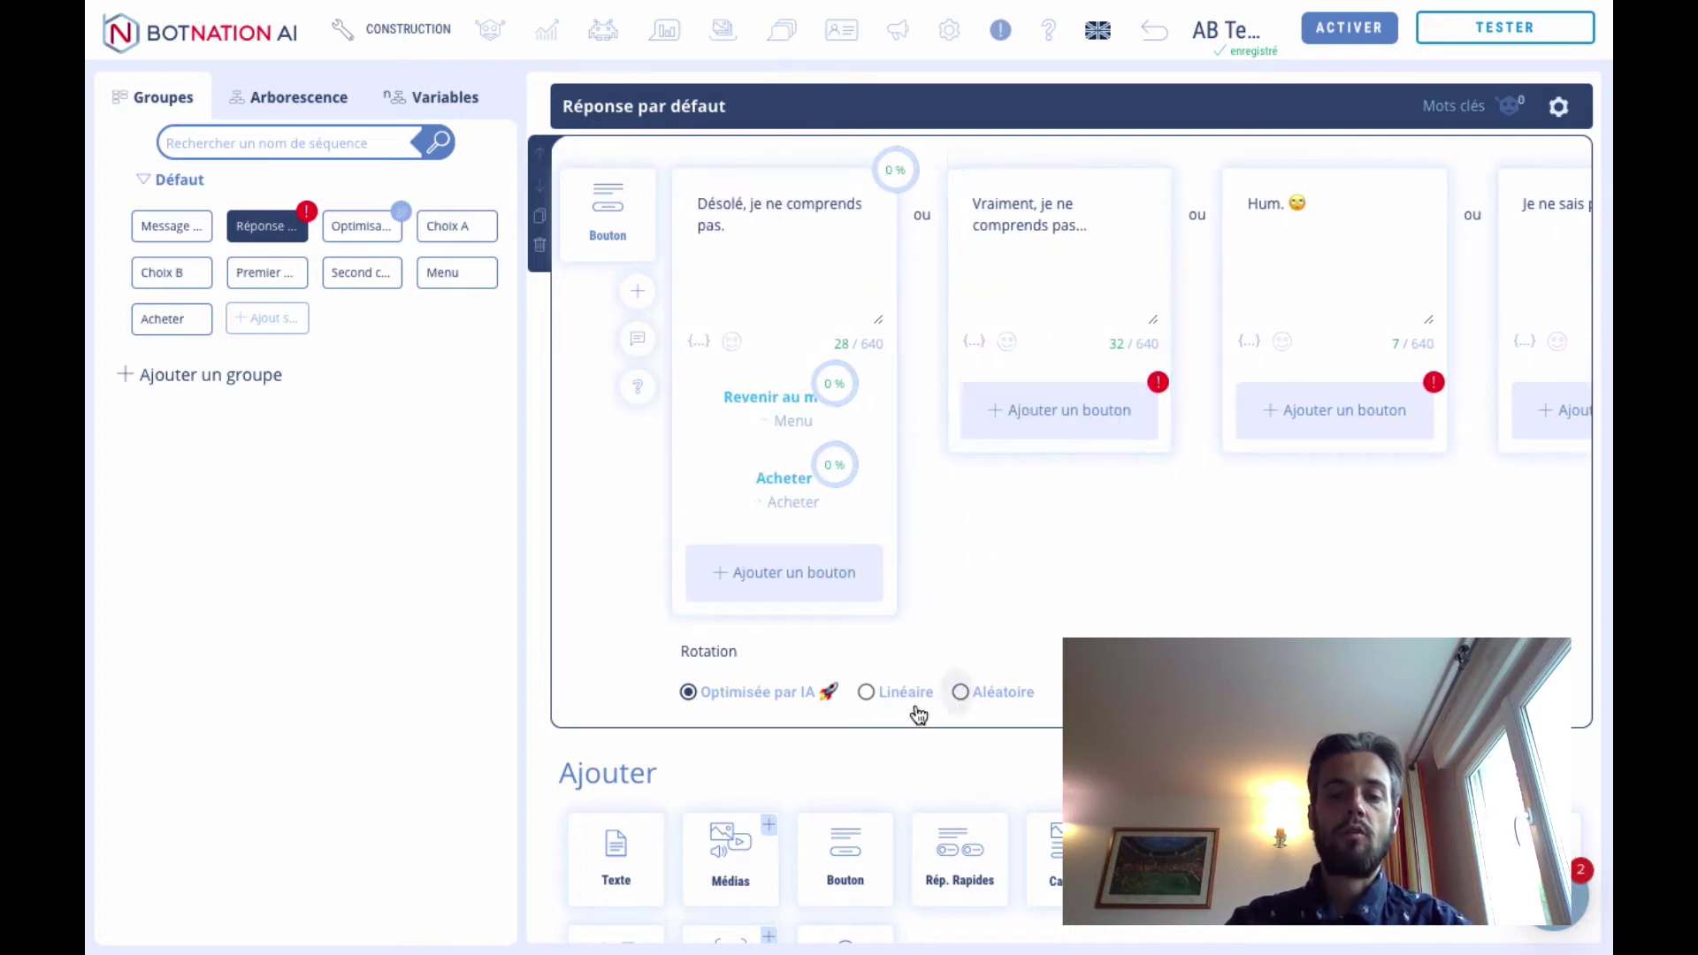
- Try the Linéaire and Aléatoire rotation modes for the default response's message variants
click(866, 692)
click(960, 692)
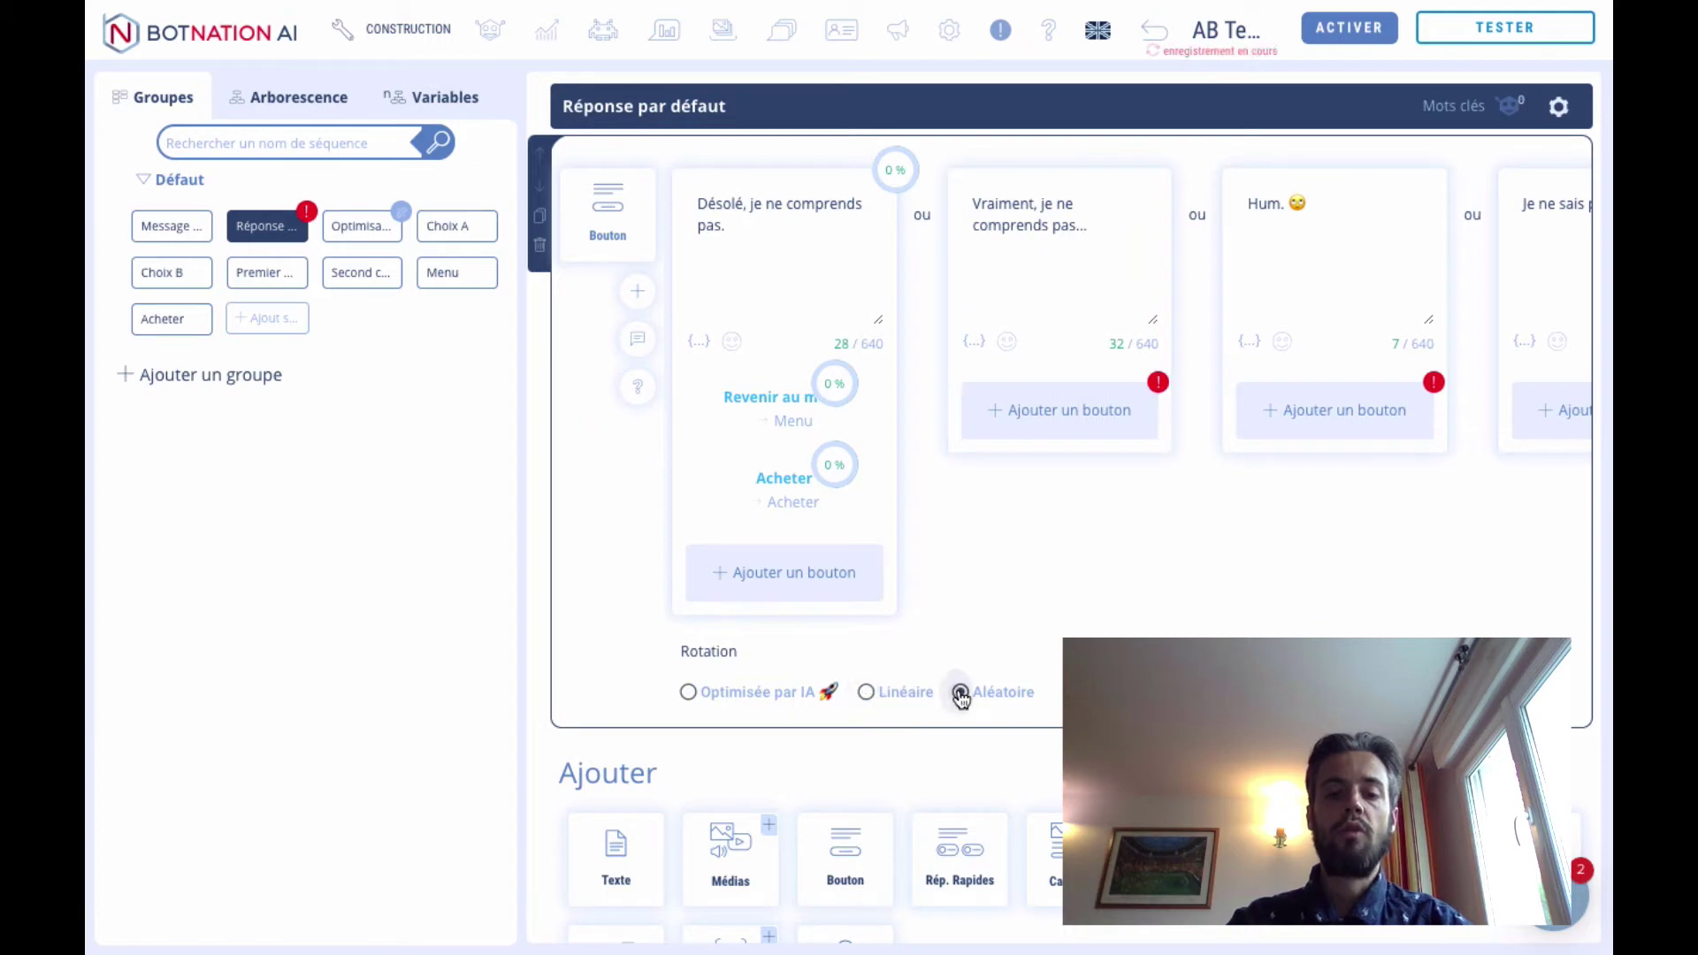
click(867, 692)
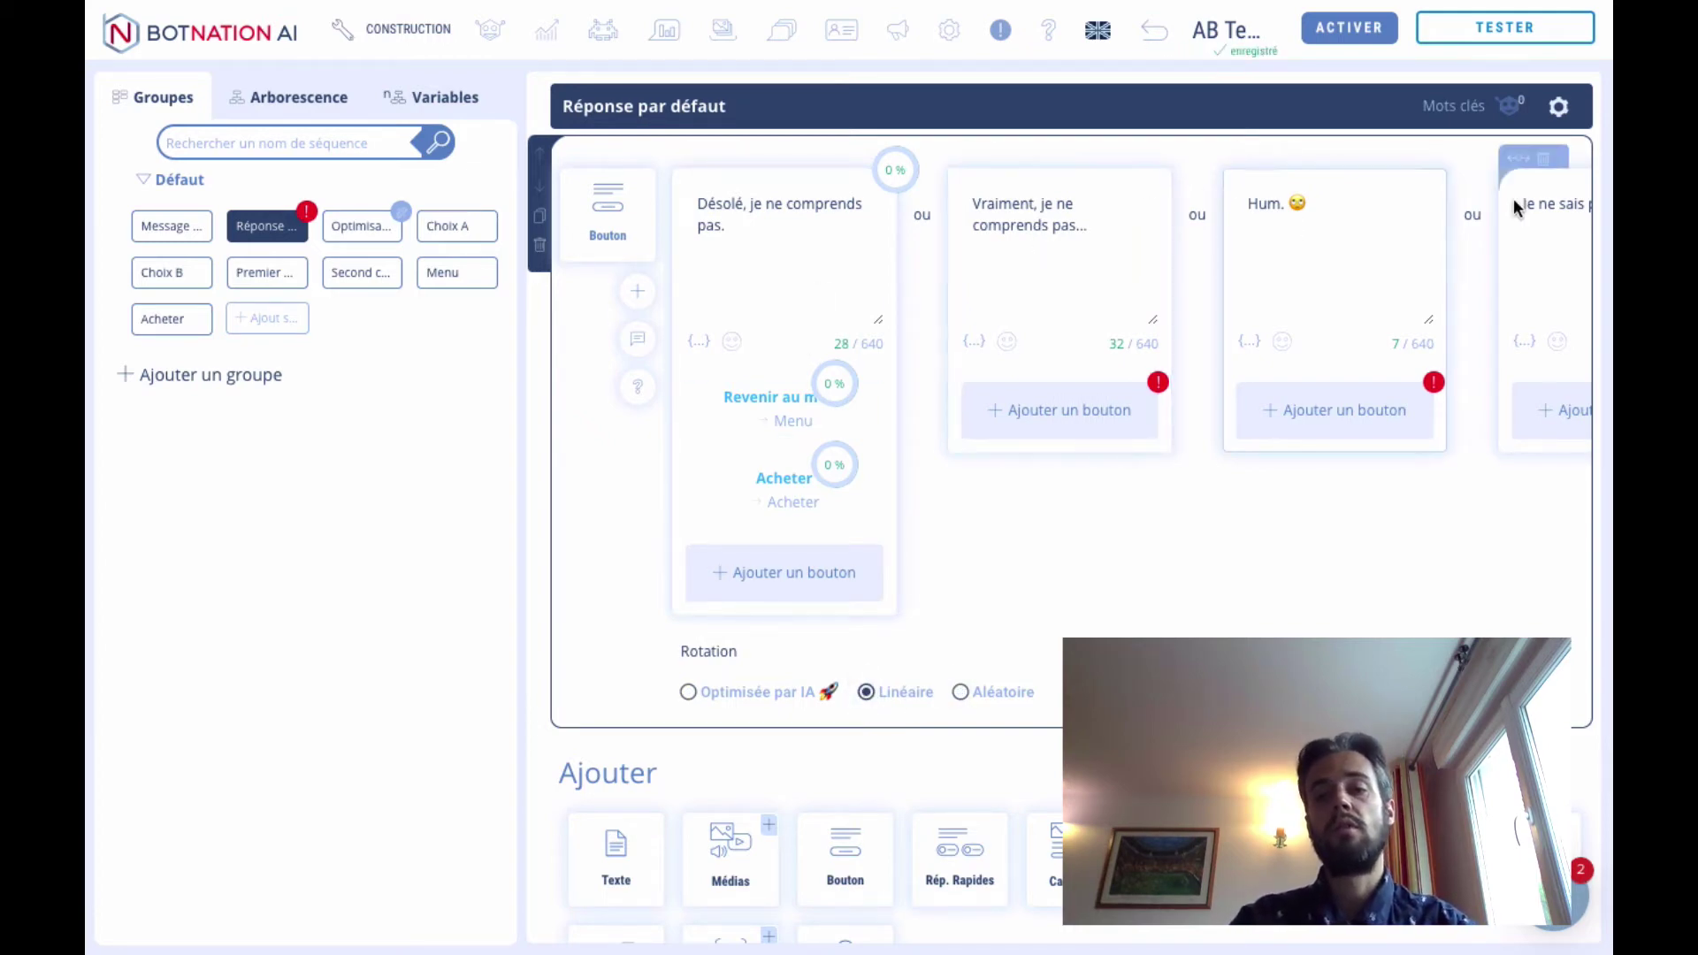
click(961, 692)
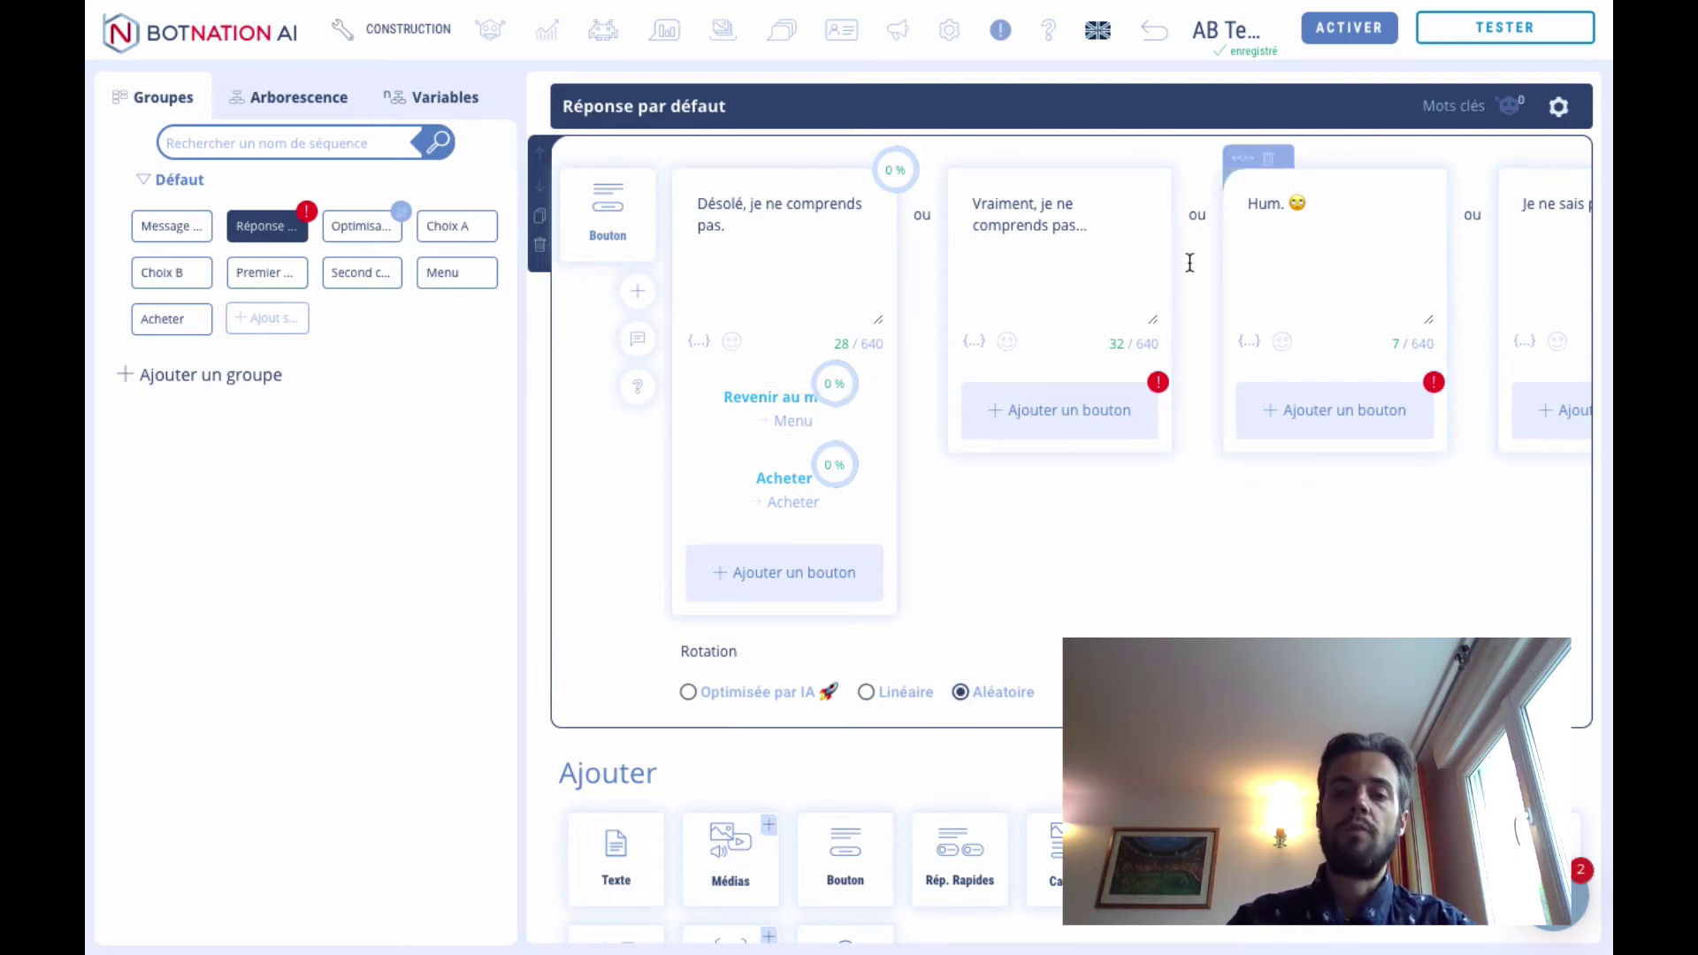
- Check the click-rate indicators on the first variant and its buttons, and set the rotation to Optimisée par IA
scroll(1169, 437, right, 3)
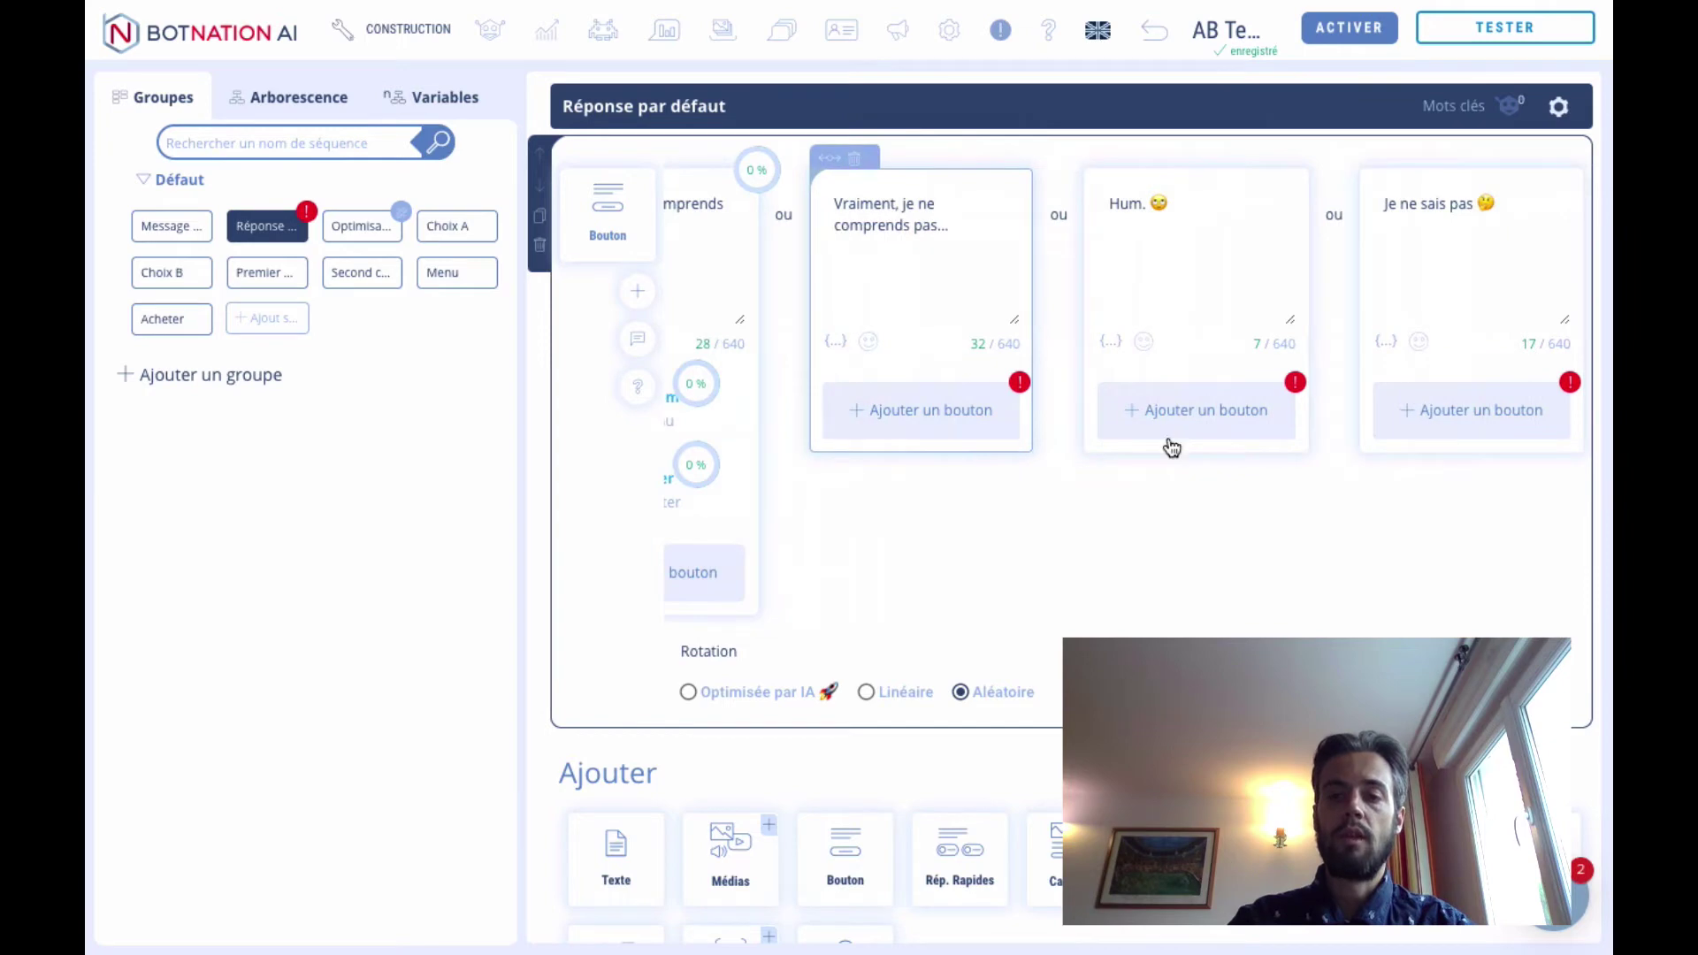
scroll(1169, 442, left, 3)
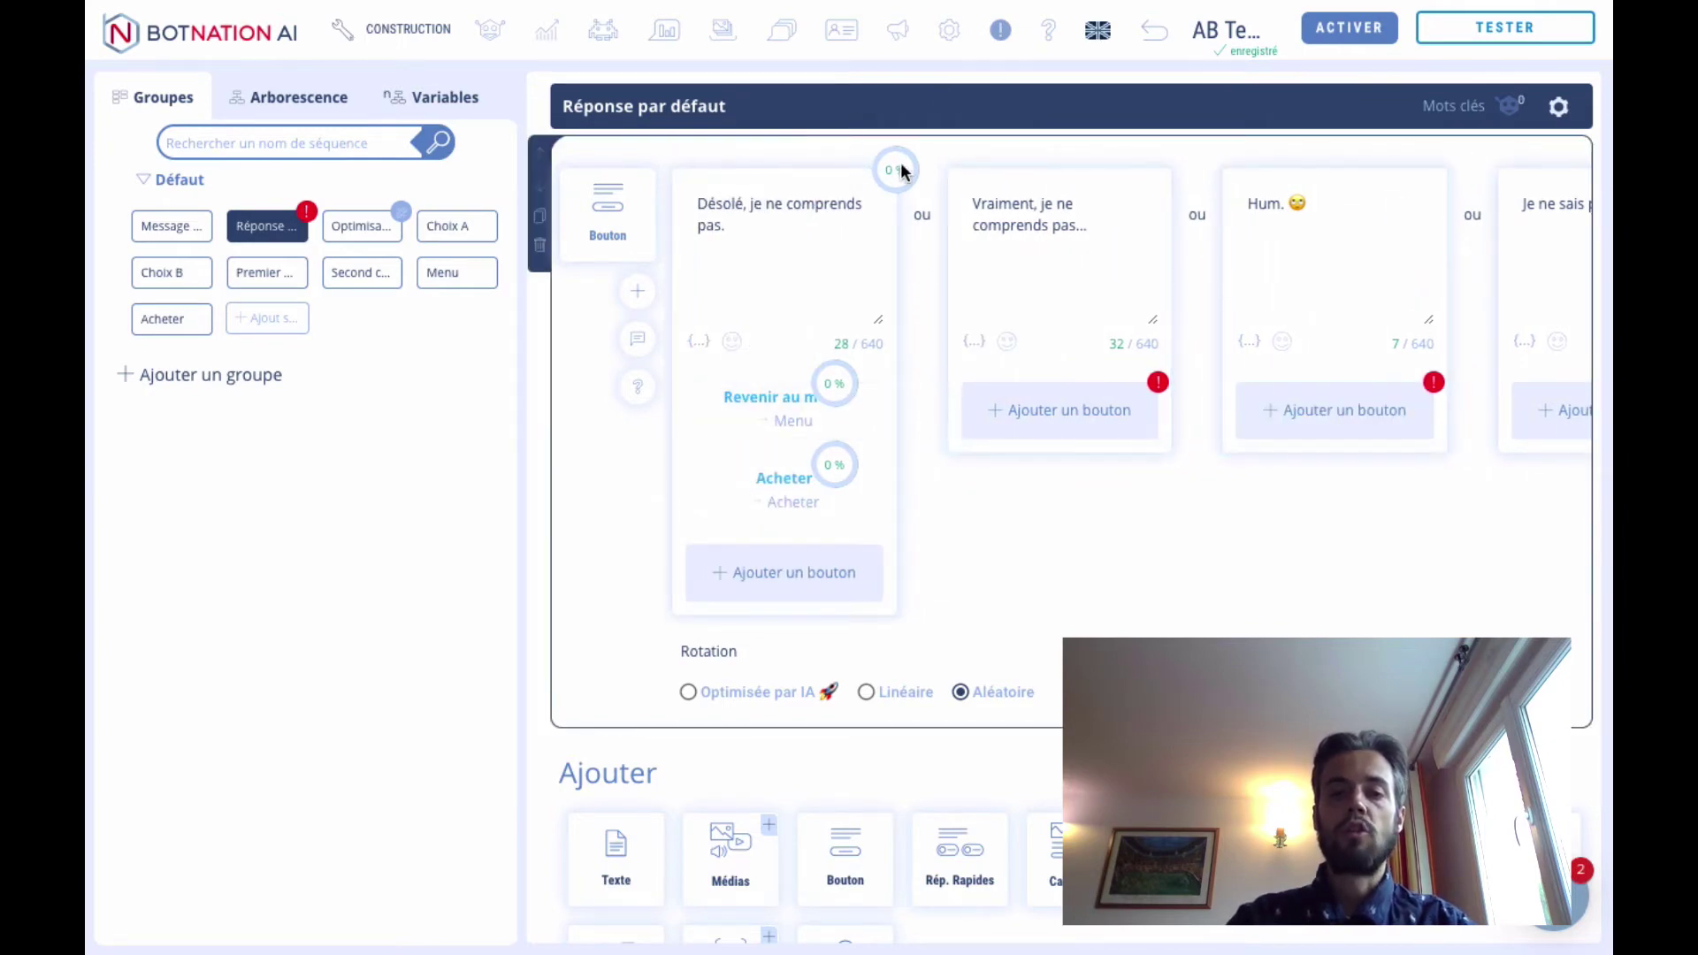
mouse_move(900, 168)
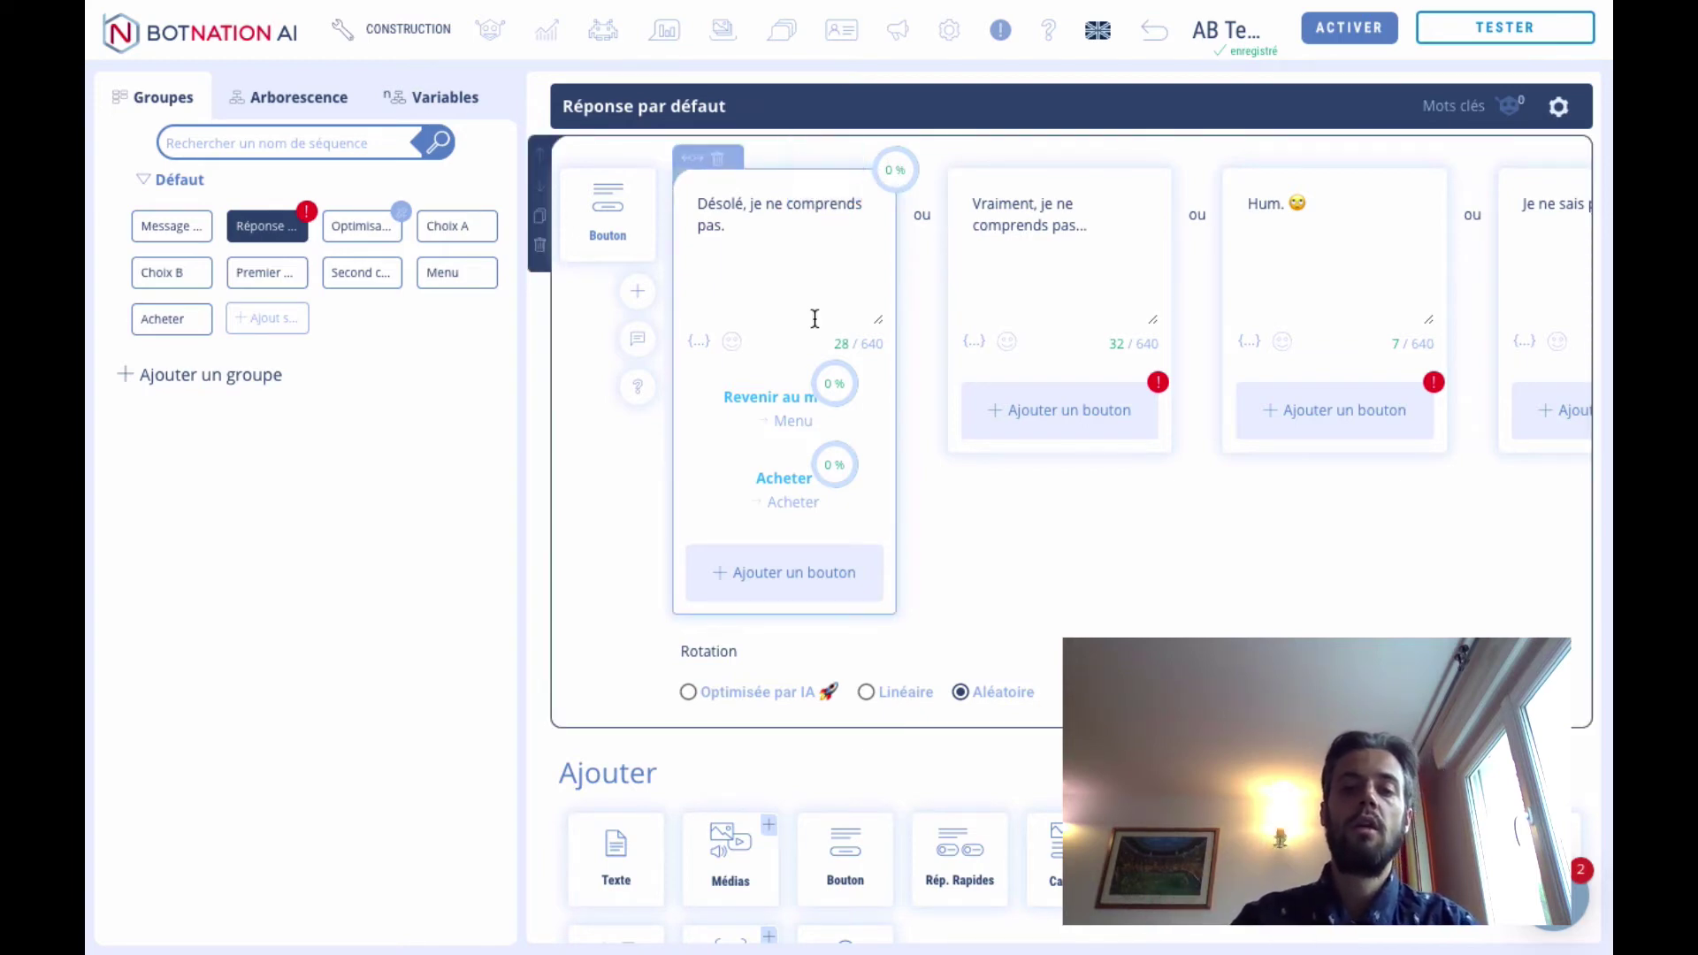
mouse_move(830, 377)
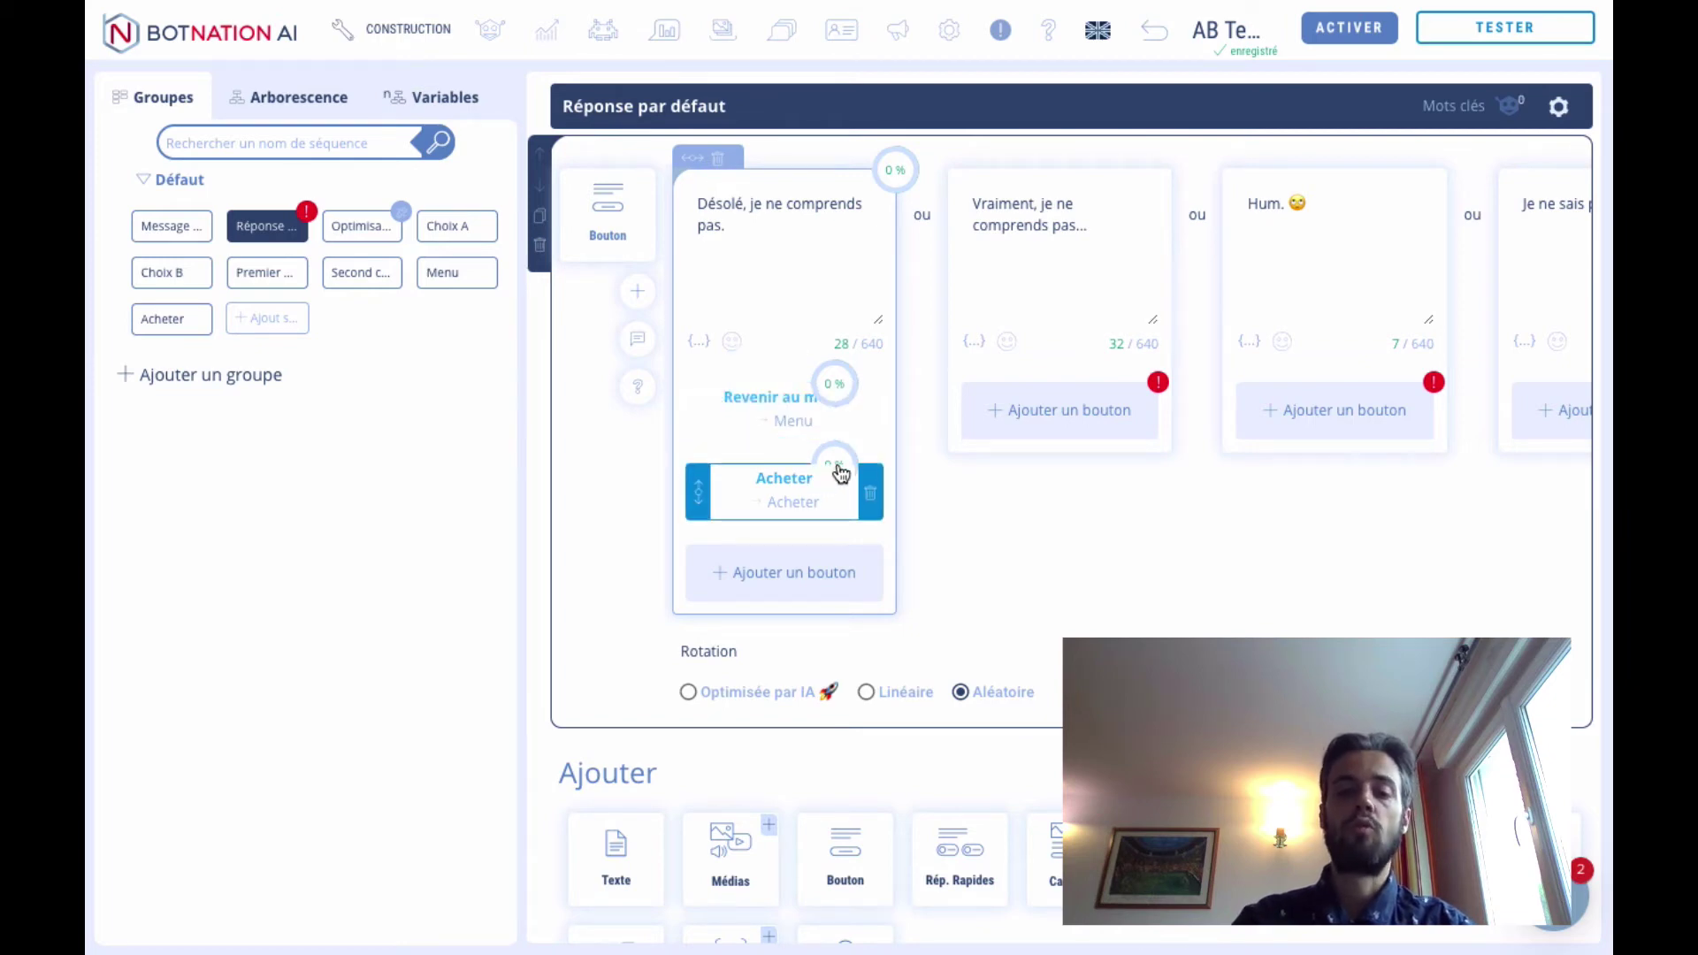
click(689, 692)
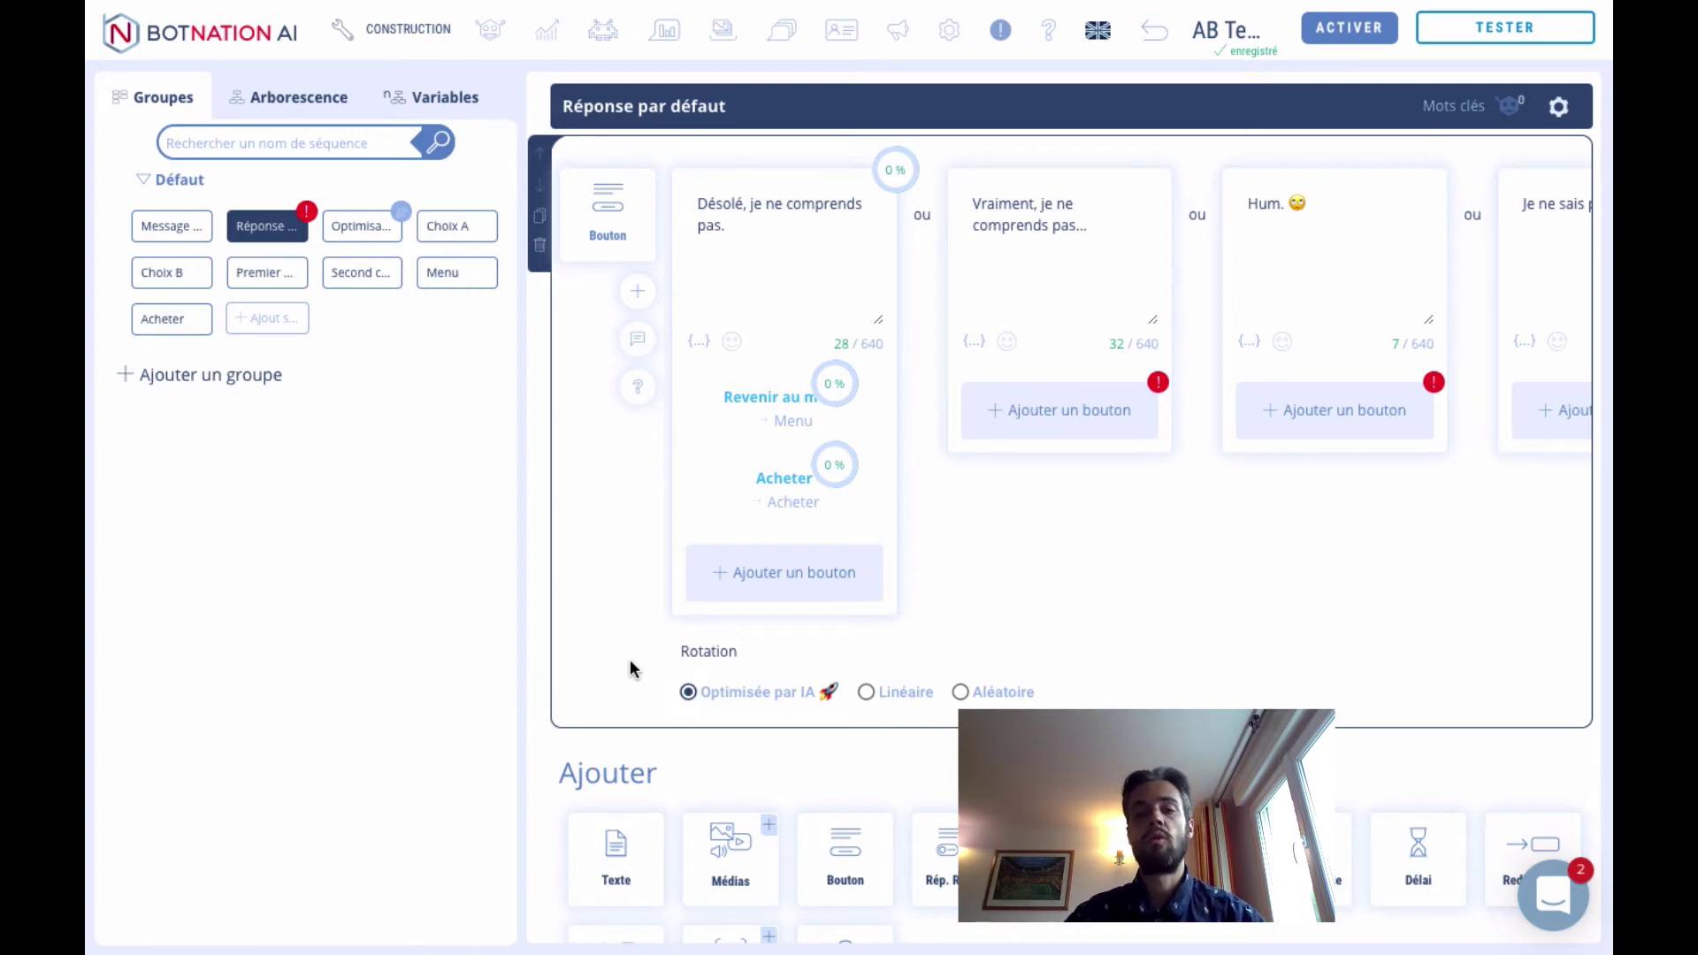
- Return to the dashboard and open the Phonographe Corp bot assigned under Facebook Messenger
click(226, 51)
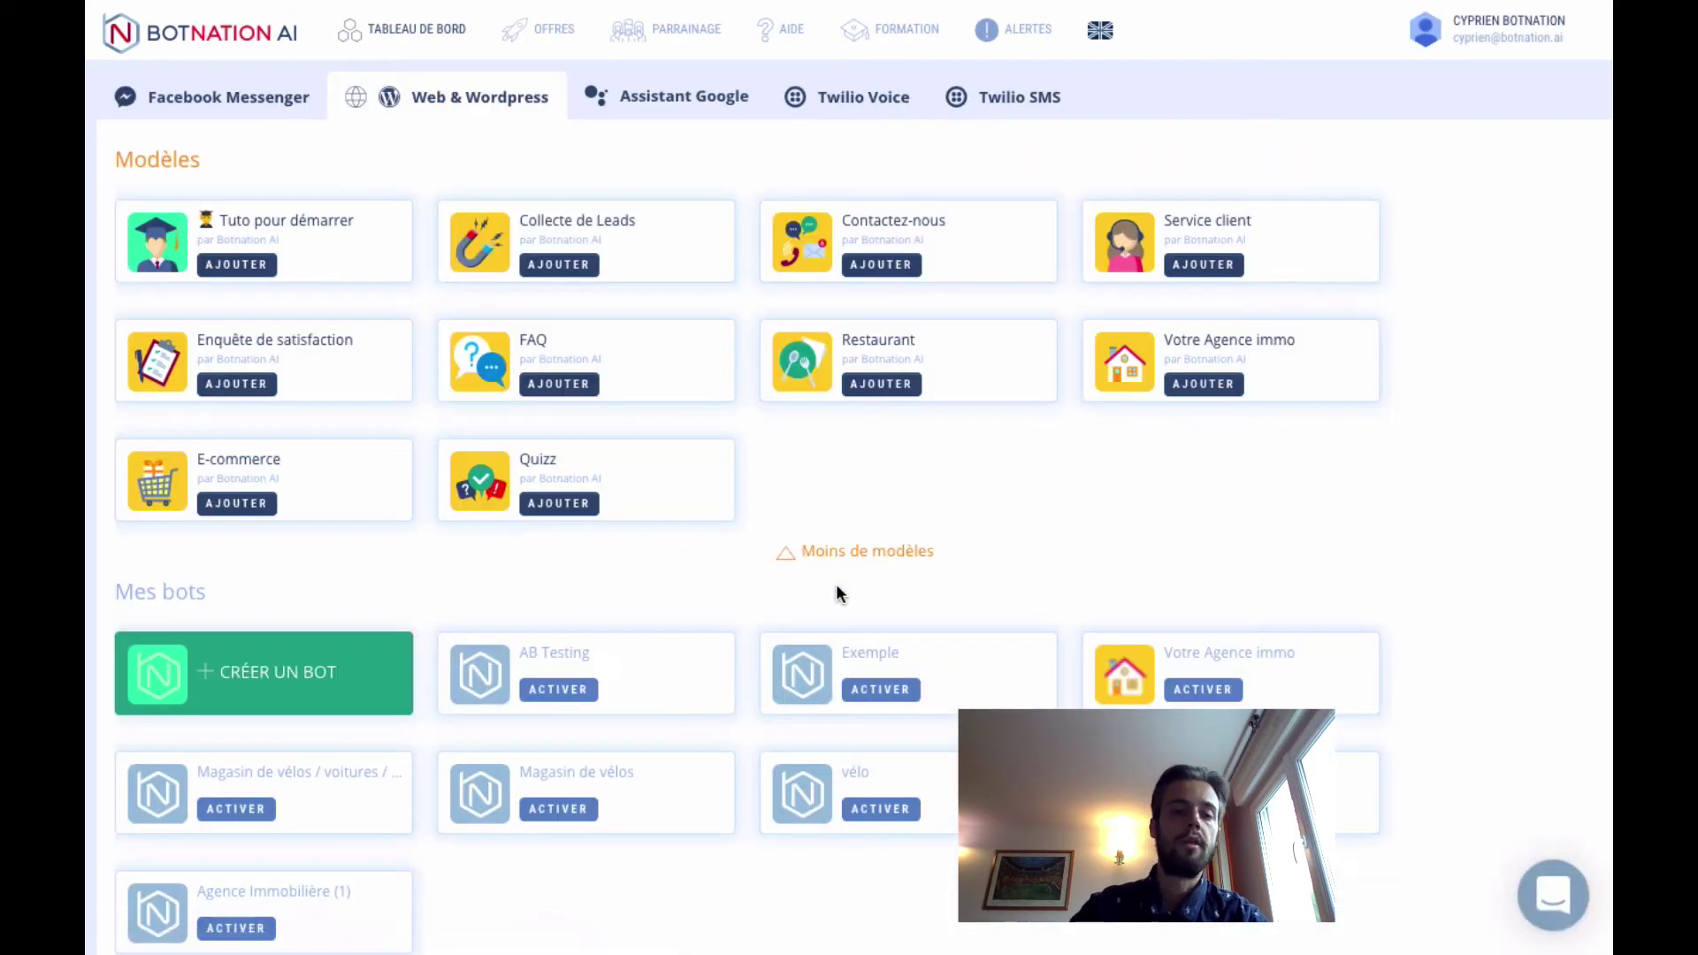
click(197, 105)
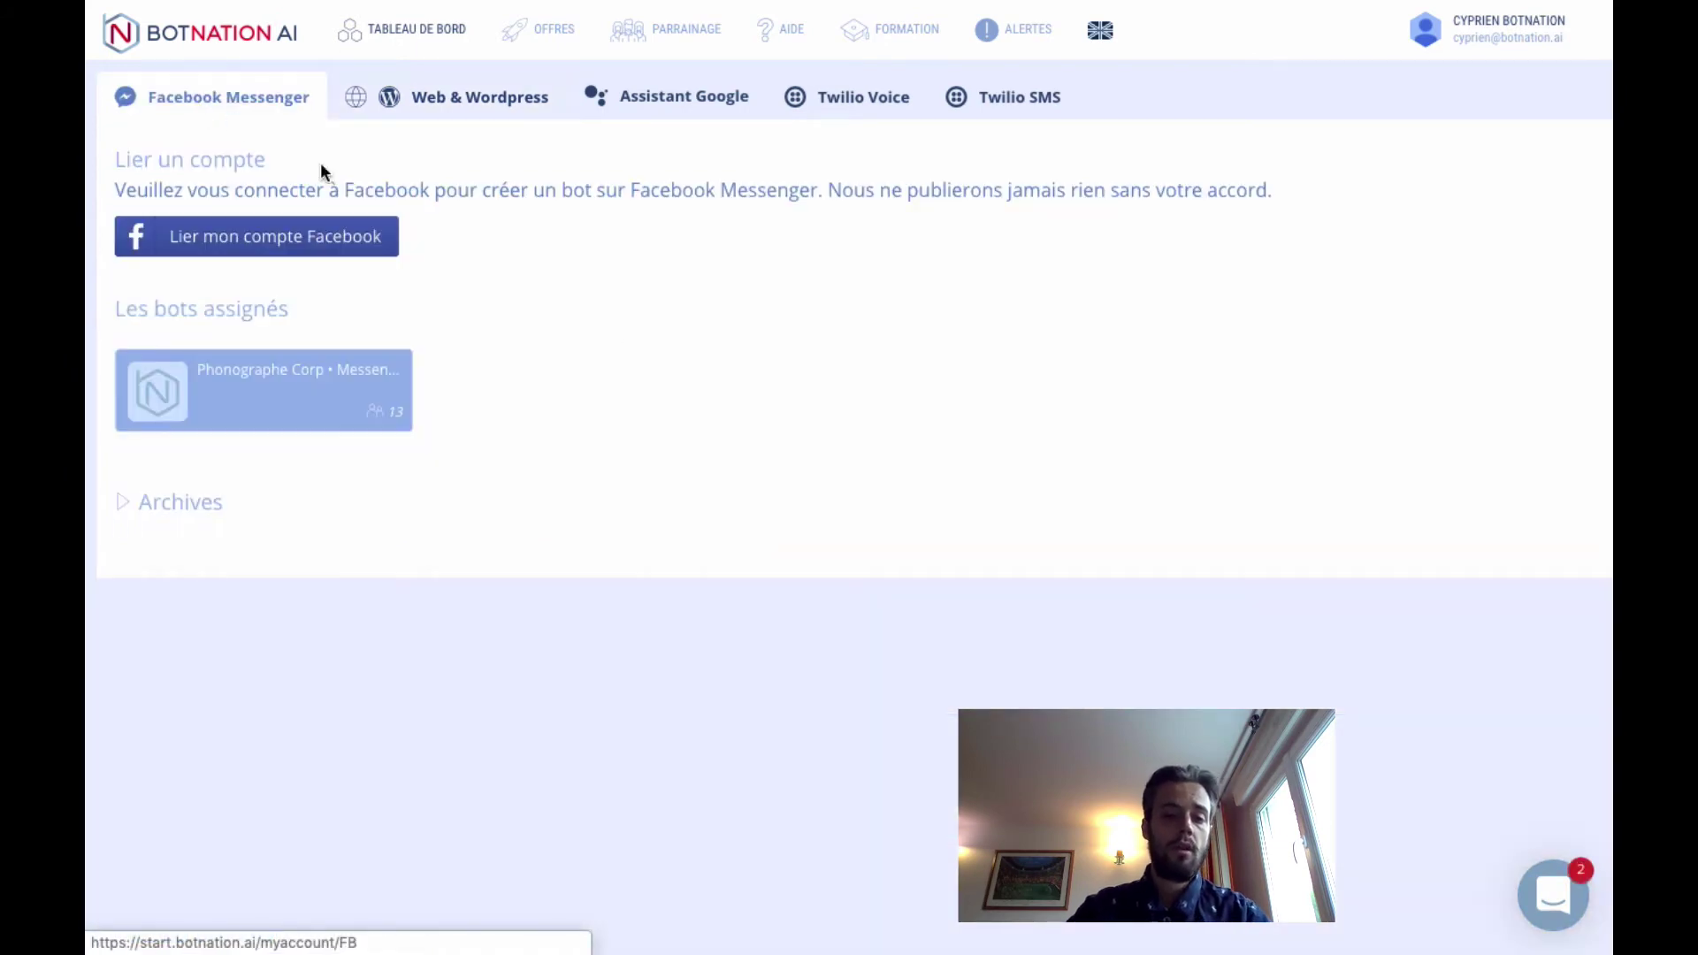
click(312, 387)
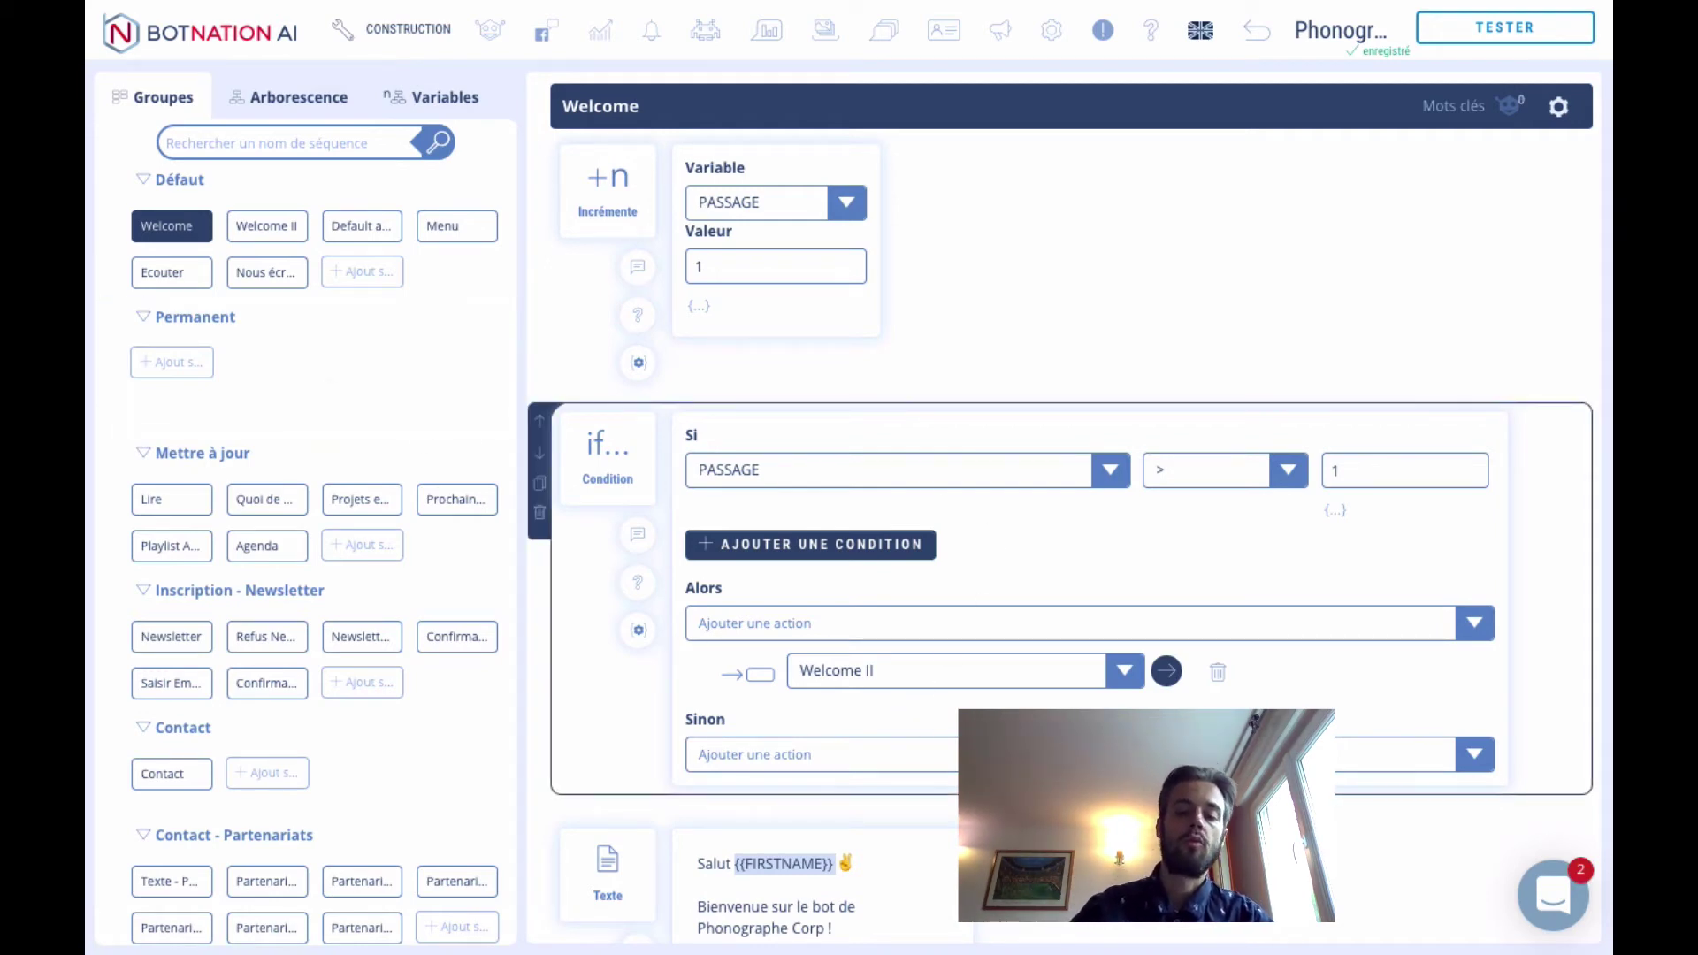
- Examine the Welcome sequence down to its quick replies, including the click rates of the block and of each reply
scroll(896, 721, down, 3)
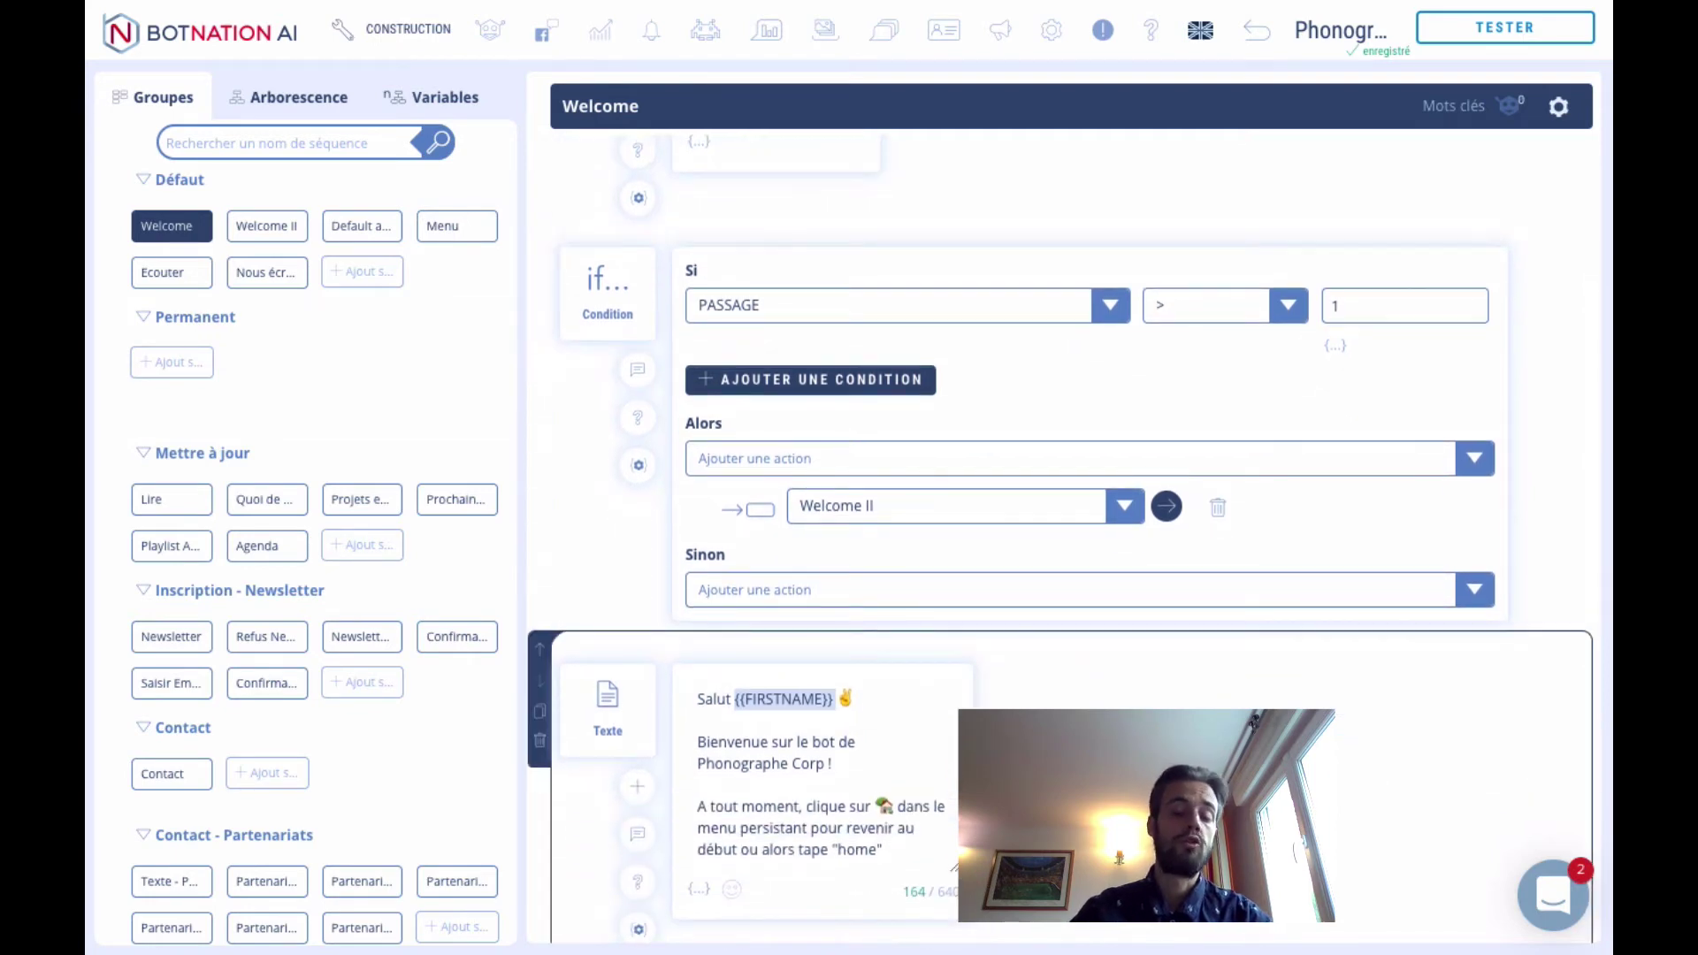
scroll(896, 721, down, 1)
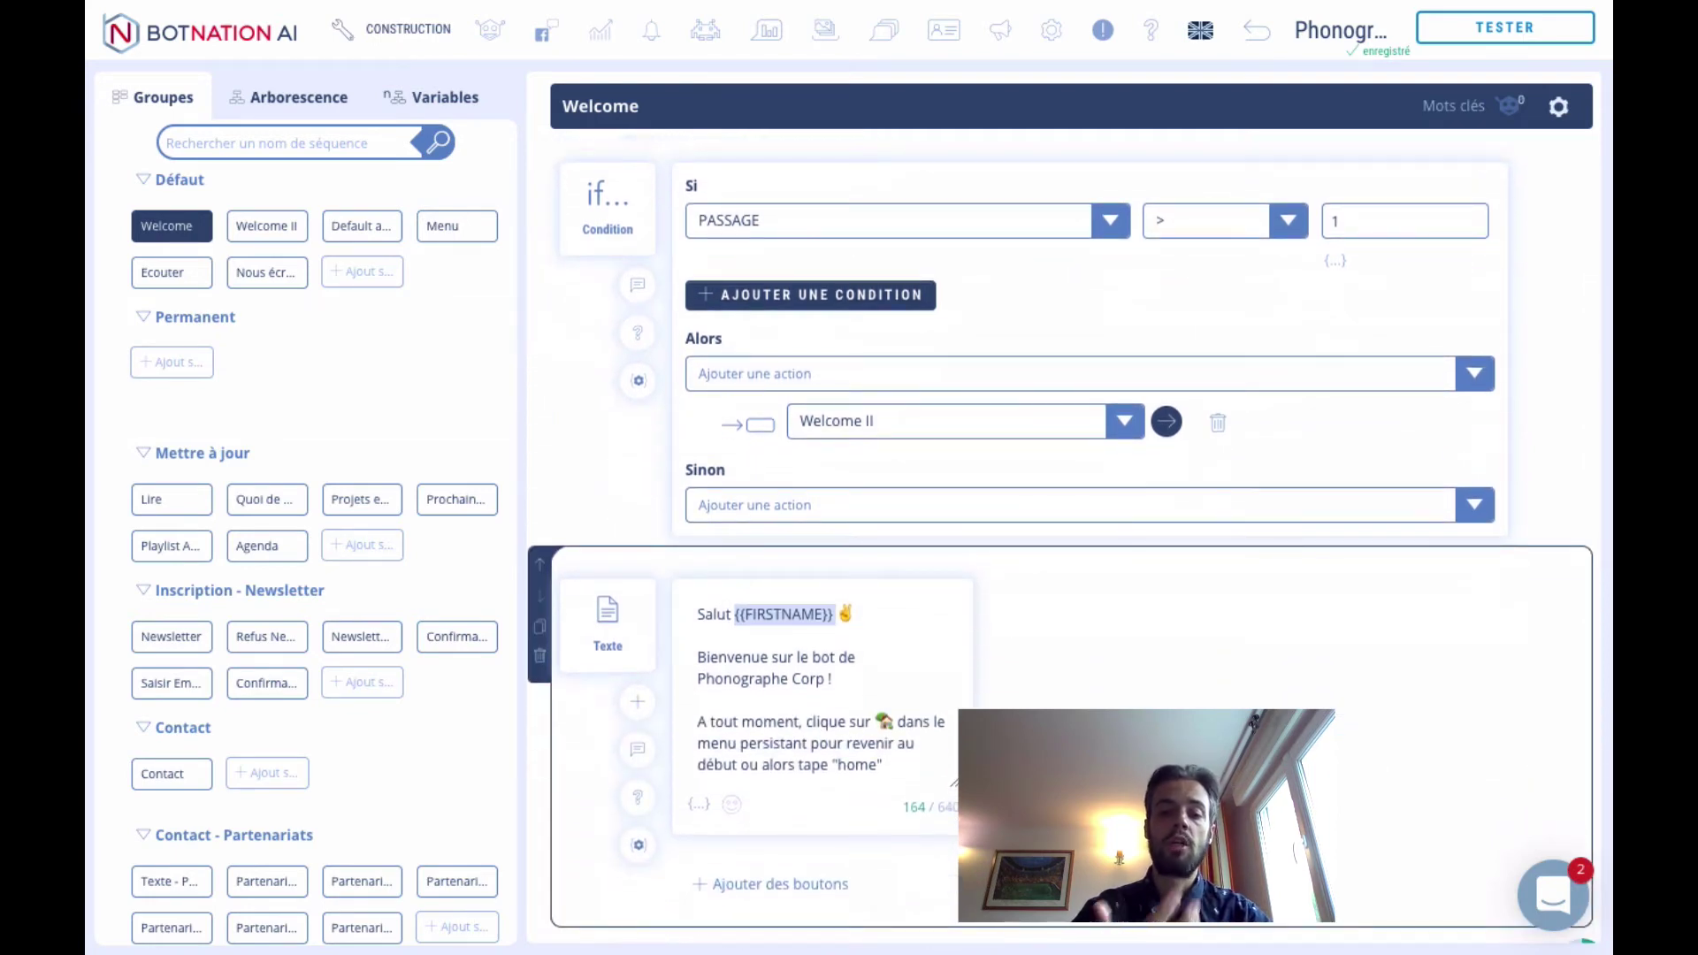
scroll(1064, 545, down, 5)
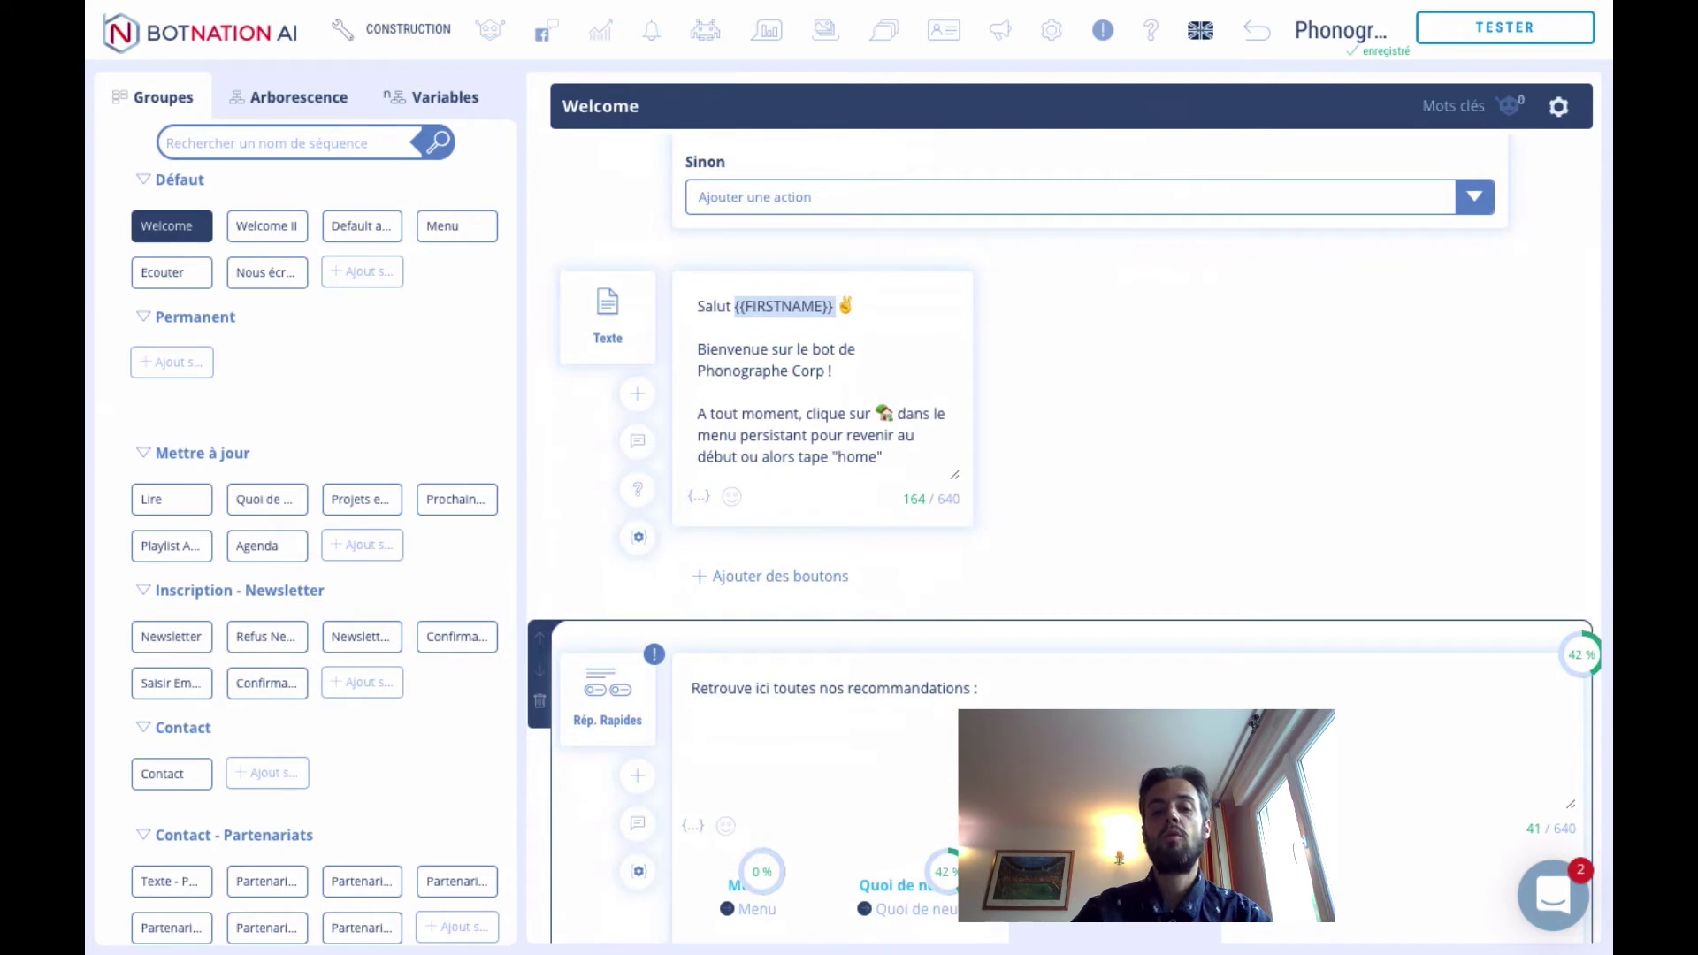
scroll(1064, 542, down, 3)
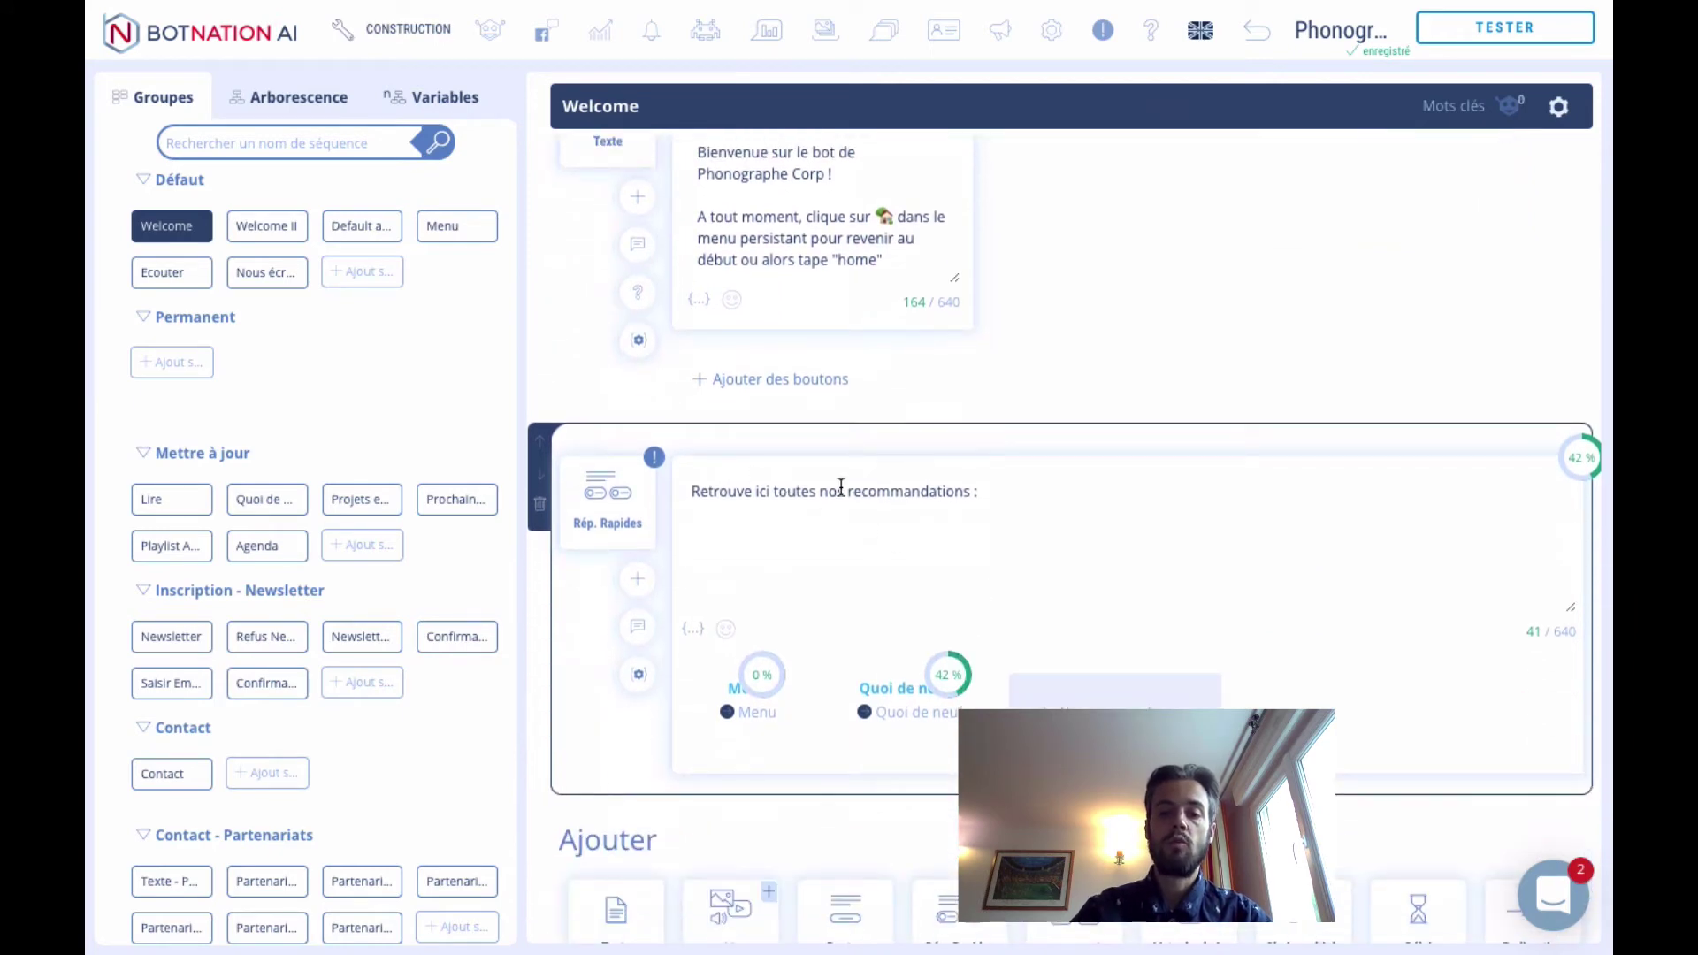
mouse_move(799, 695)
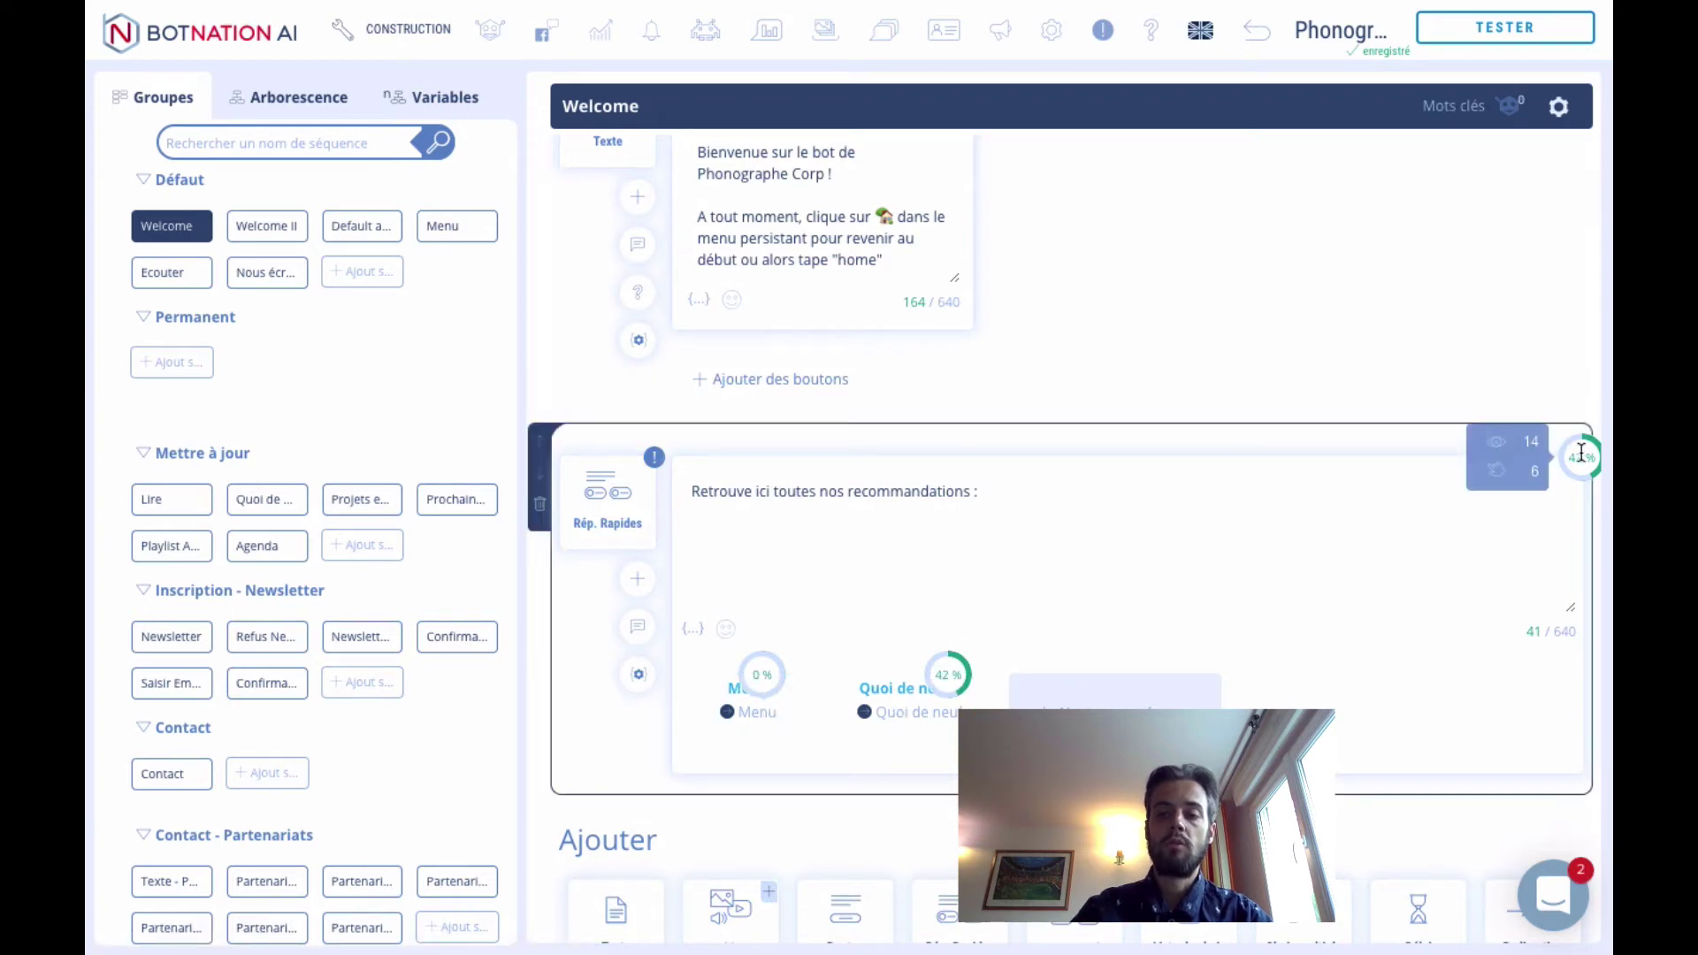
mouse_move(1585, 455)
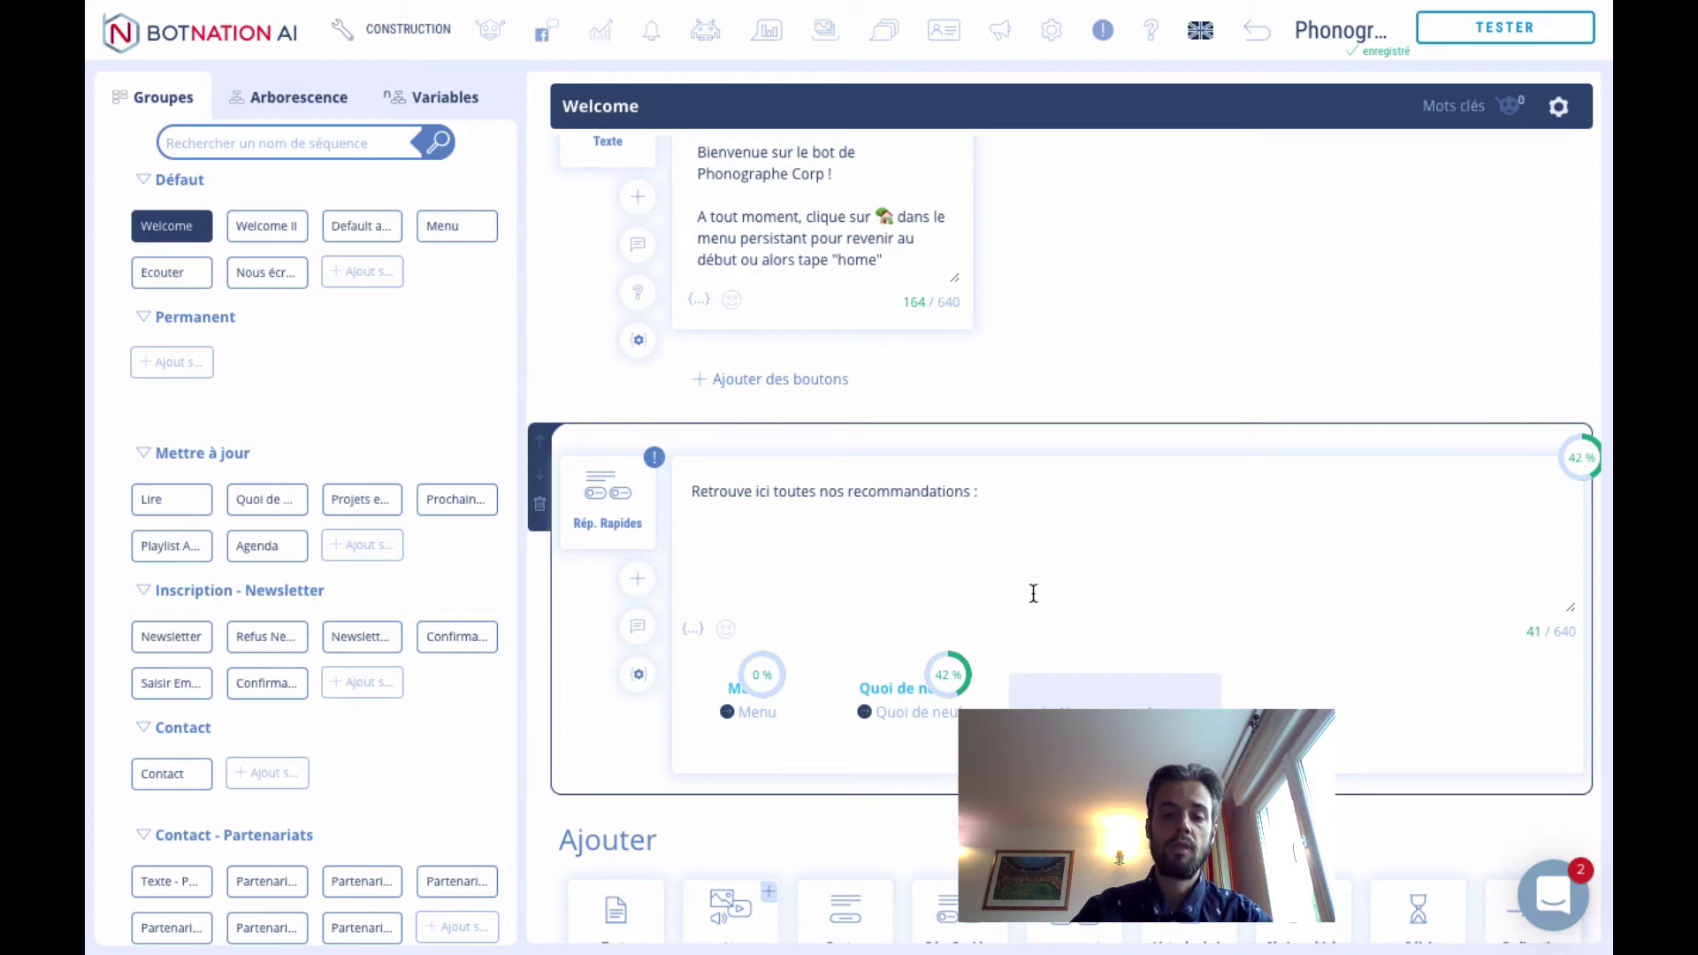
mouse_move(943, 669)
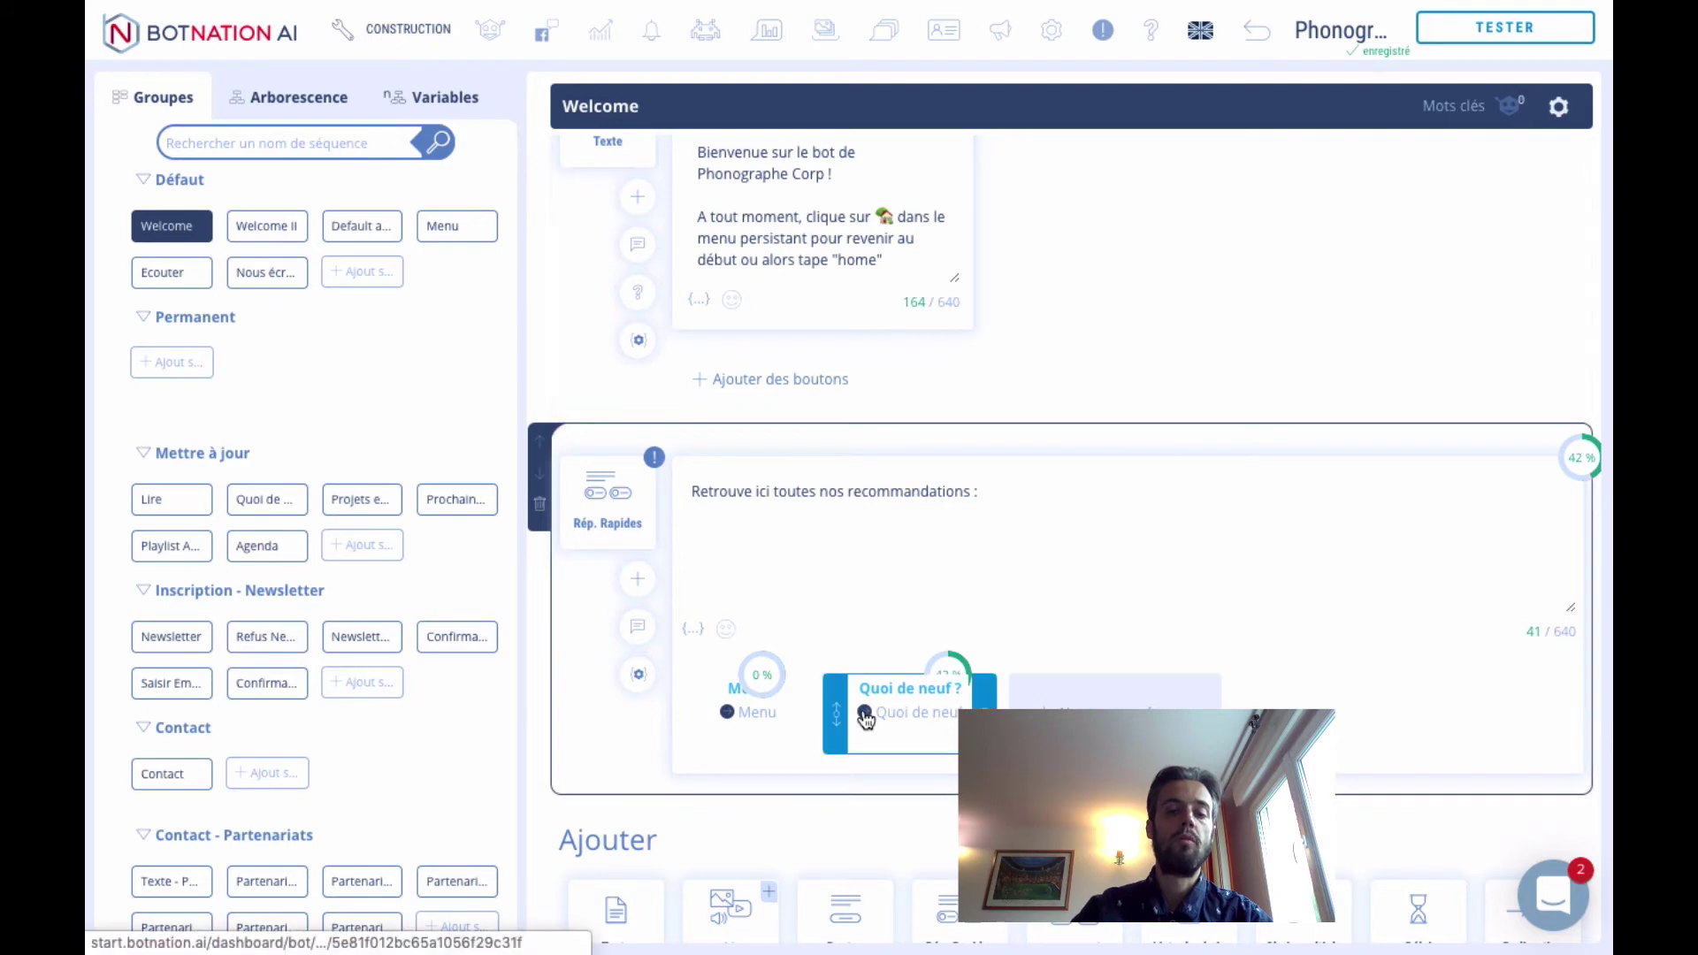
- Follow the "Quoi de neuf ?" quick reply to its sequence and examine the click rates of the message and its buttons
click(915, 713)
scroll(915, 707, up, 4)
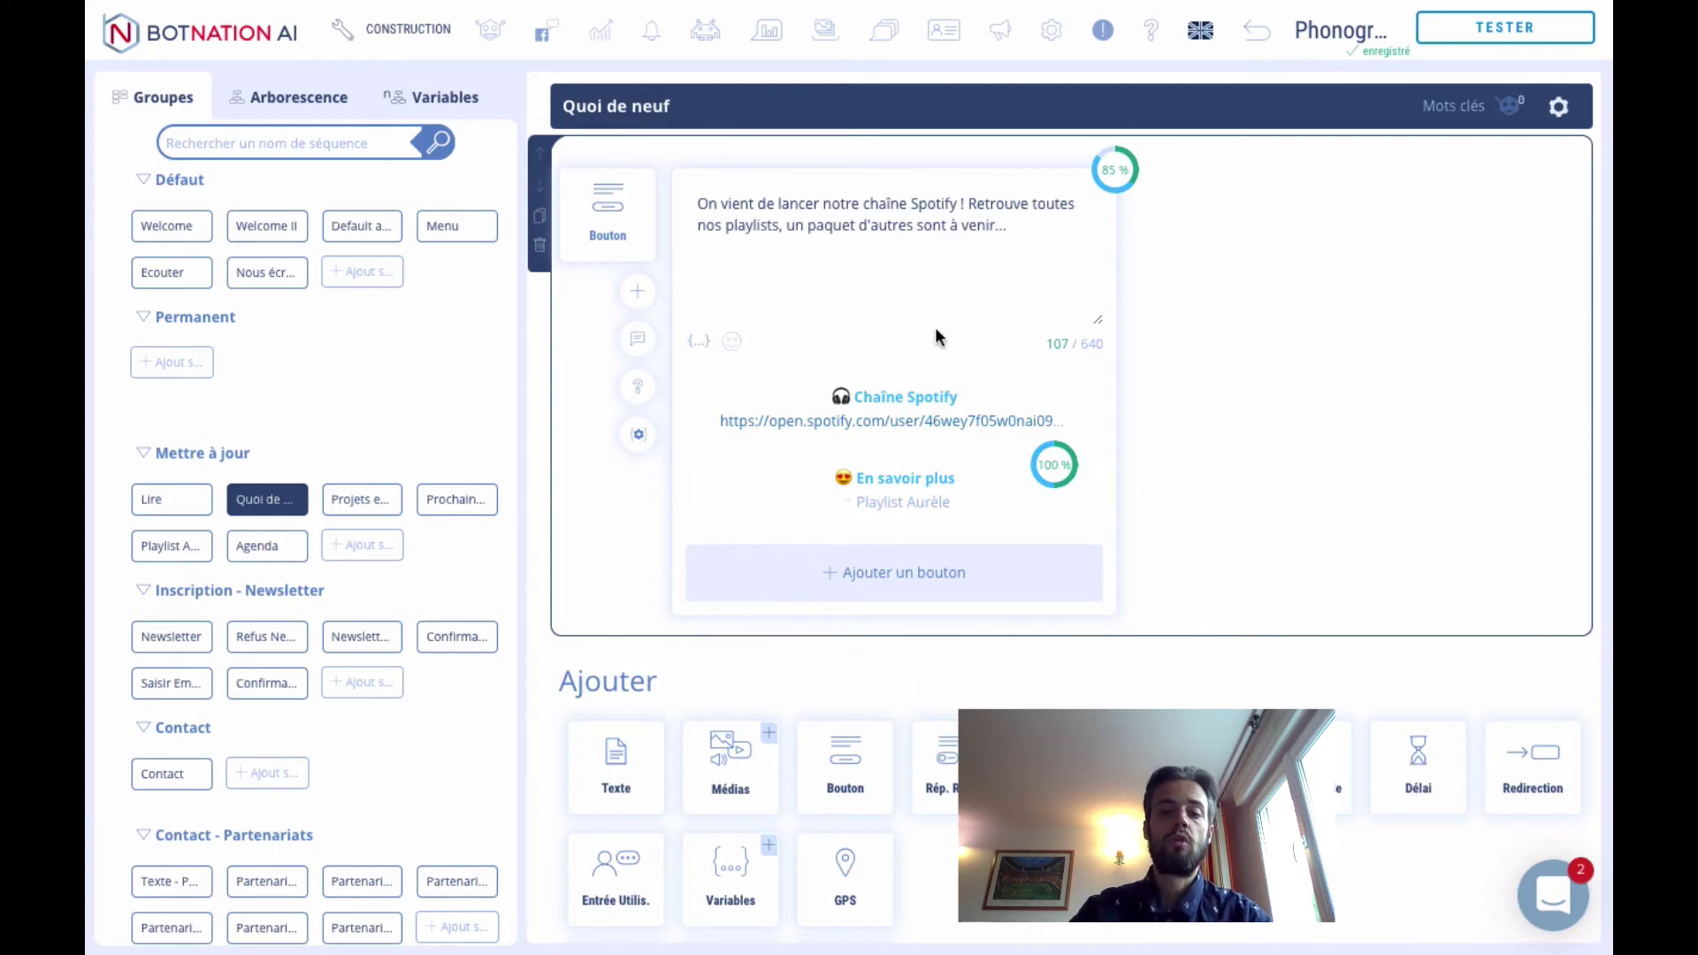
mouse_move(876, 405)
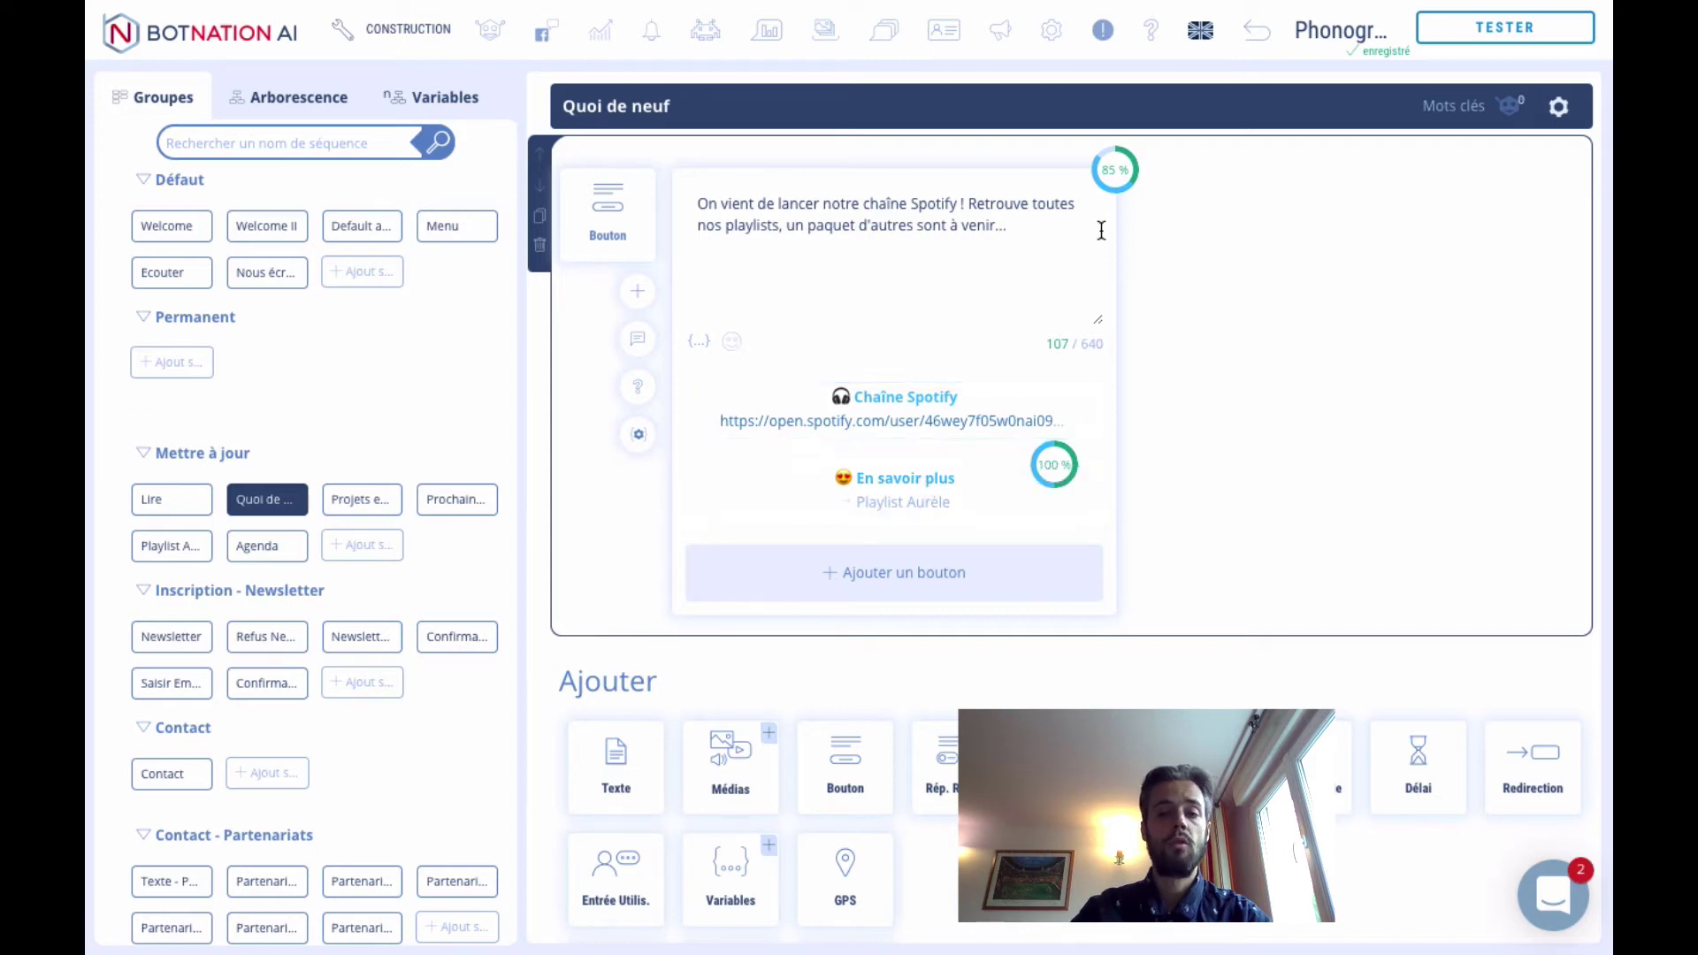
mouse_move(1121, 174)
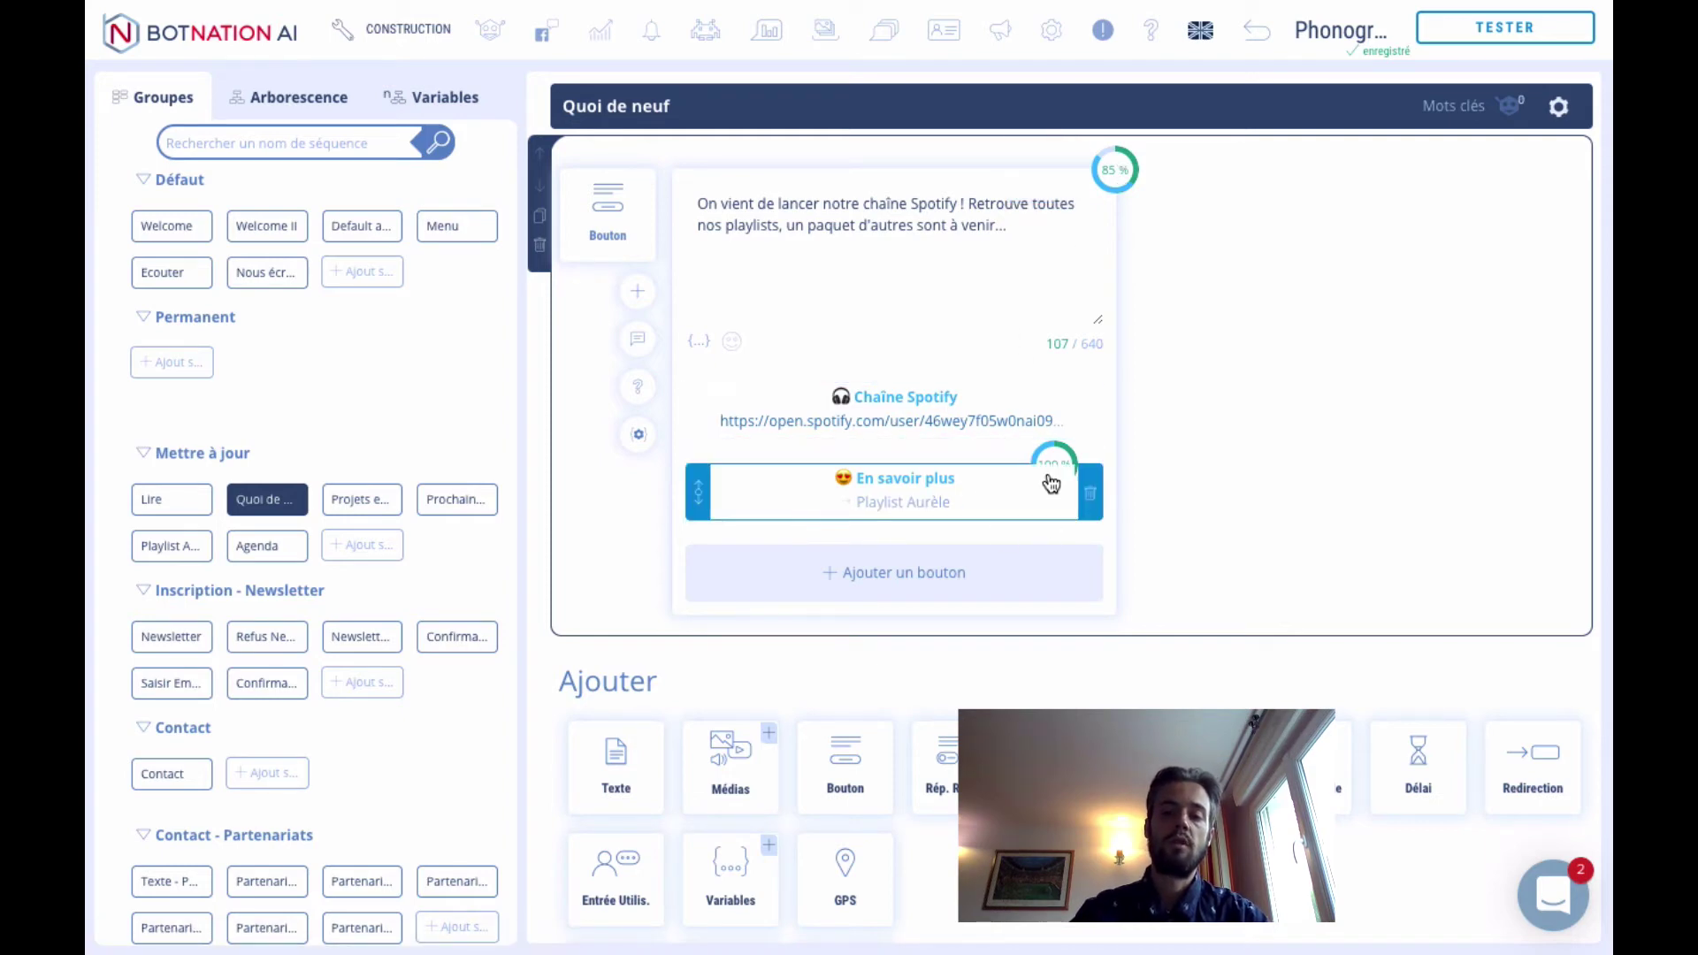
mouse_move(1053, 460)
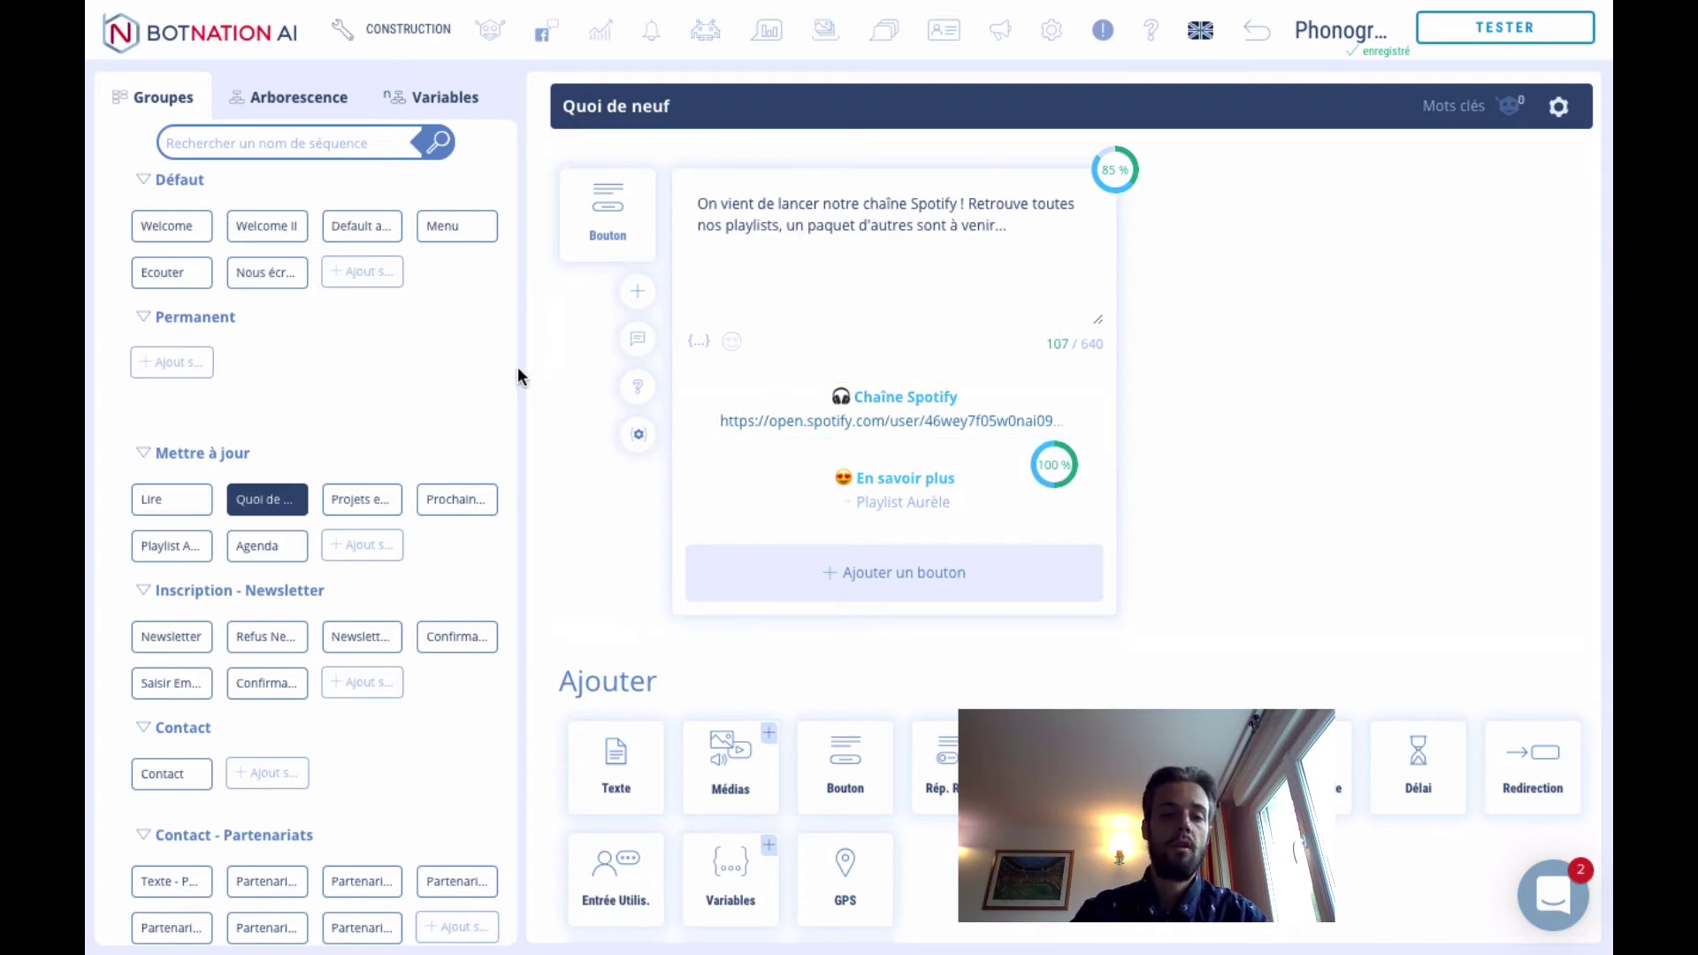
- Open the Menu sequence and check the carousel block's overall click rate, including its view and click counts
click(459, 228)
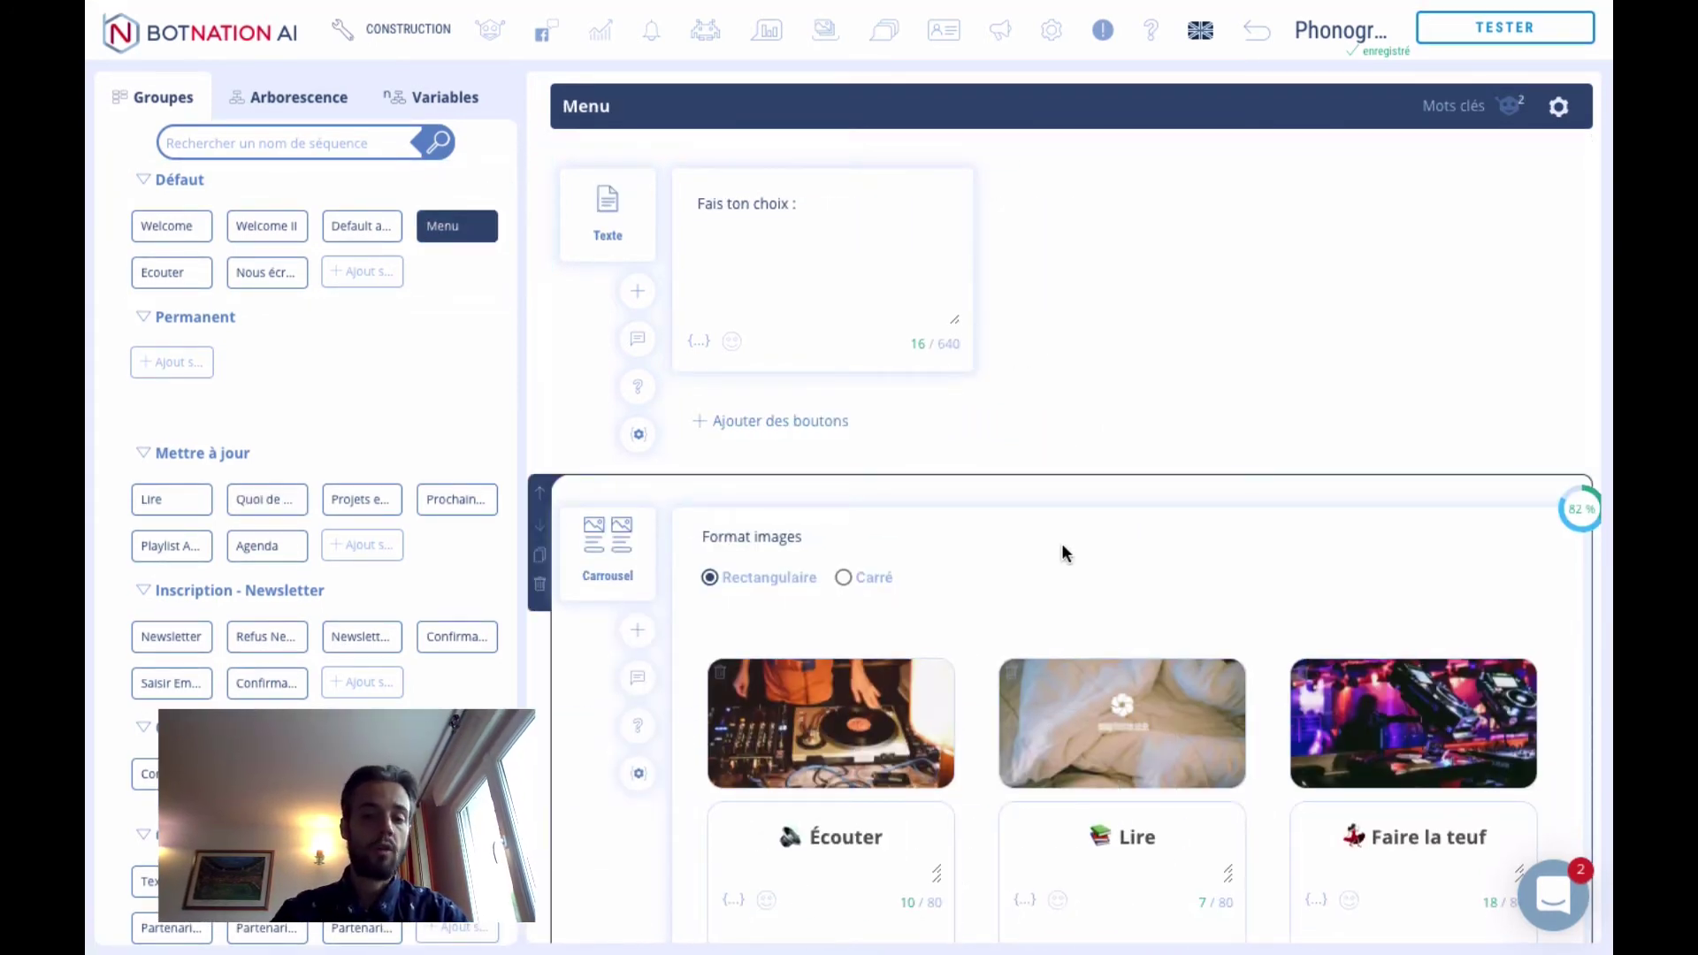
scroll(1061, 544, down, 3)
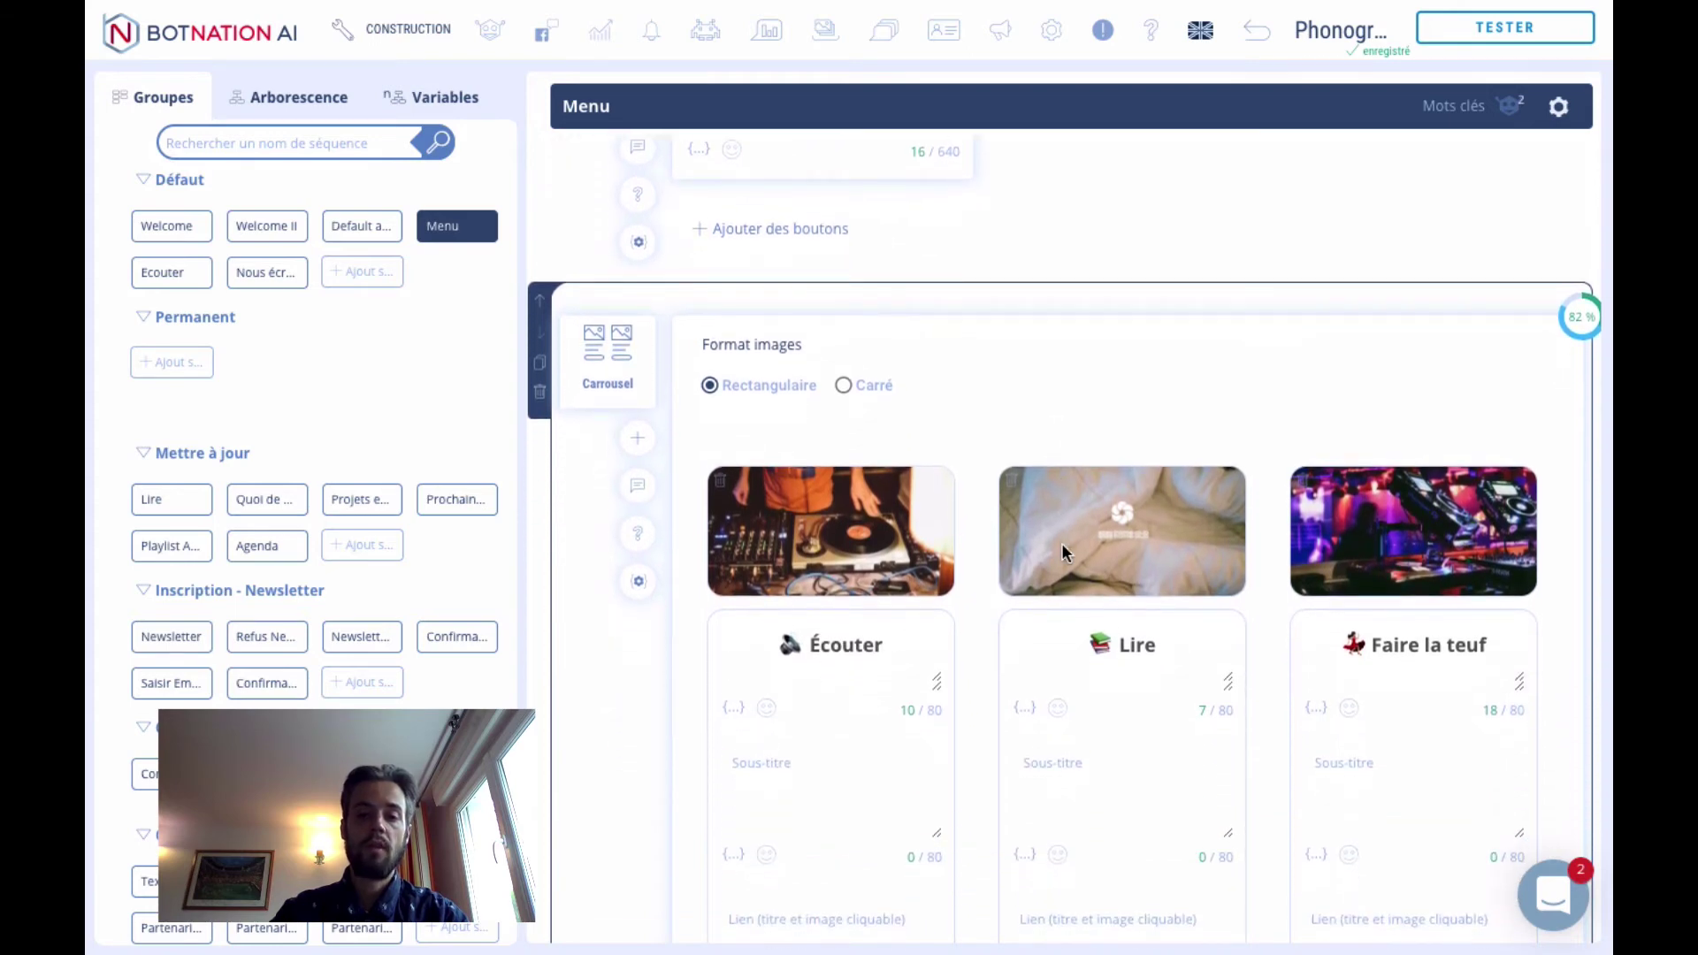
scroll(1065, 554, down, 2)
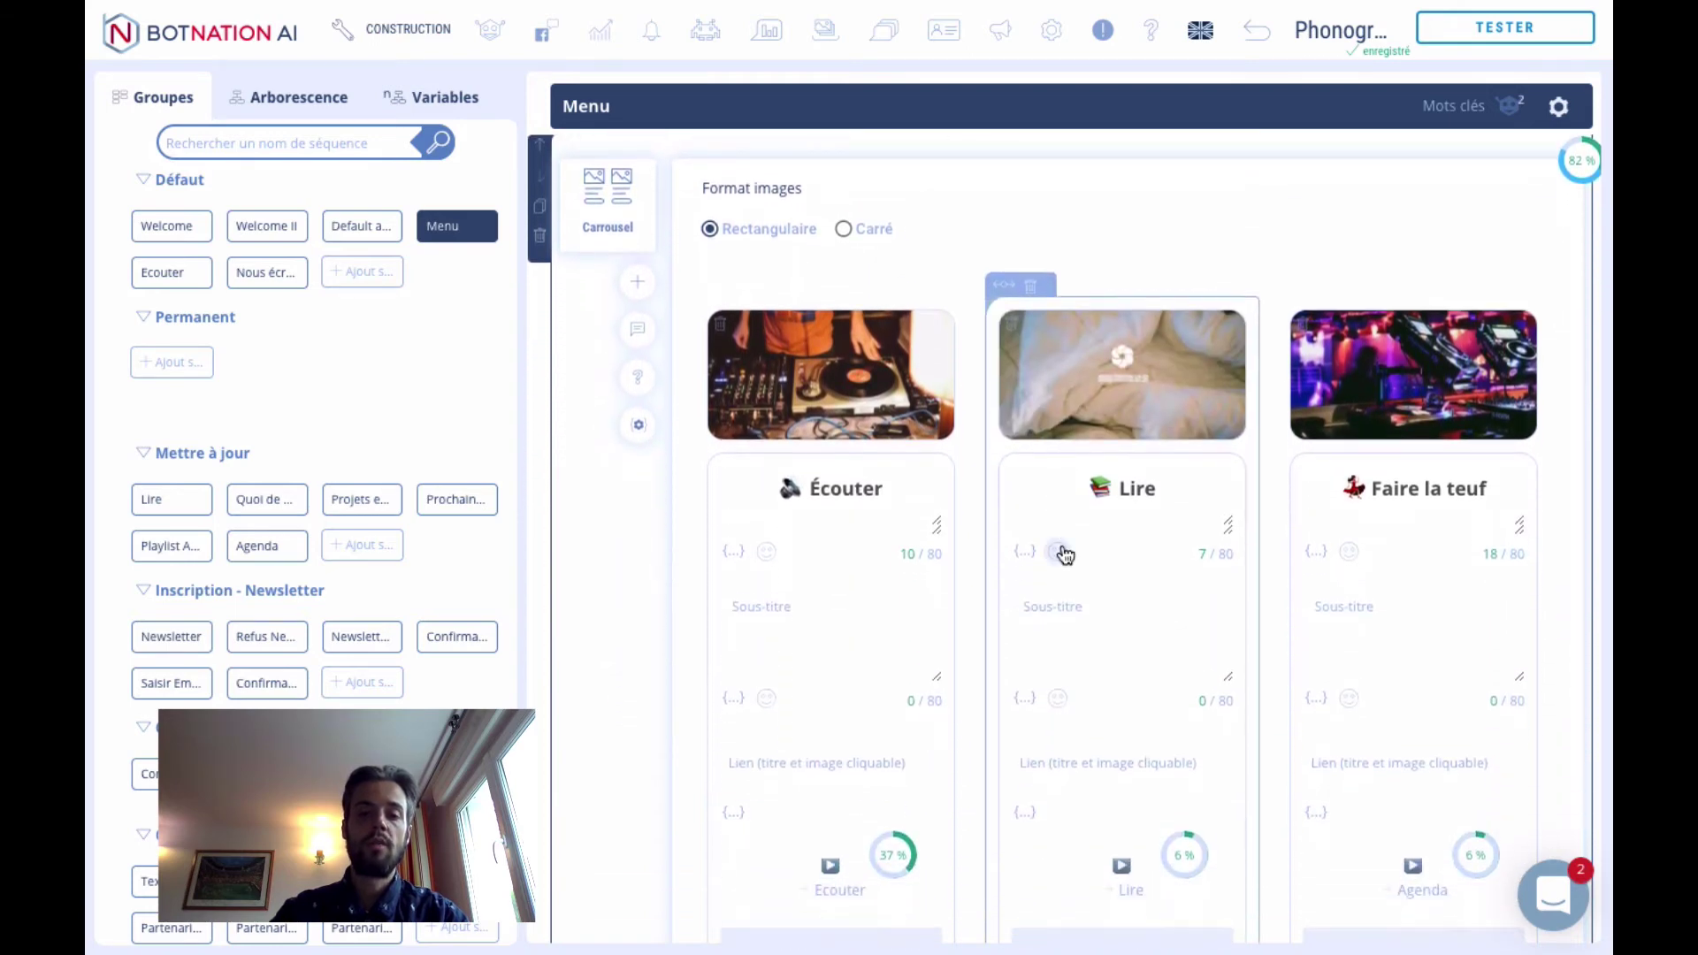
scroll(1377, 559, right, 3)
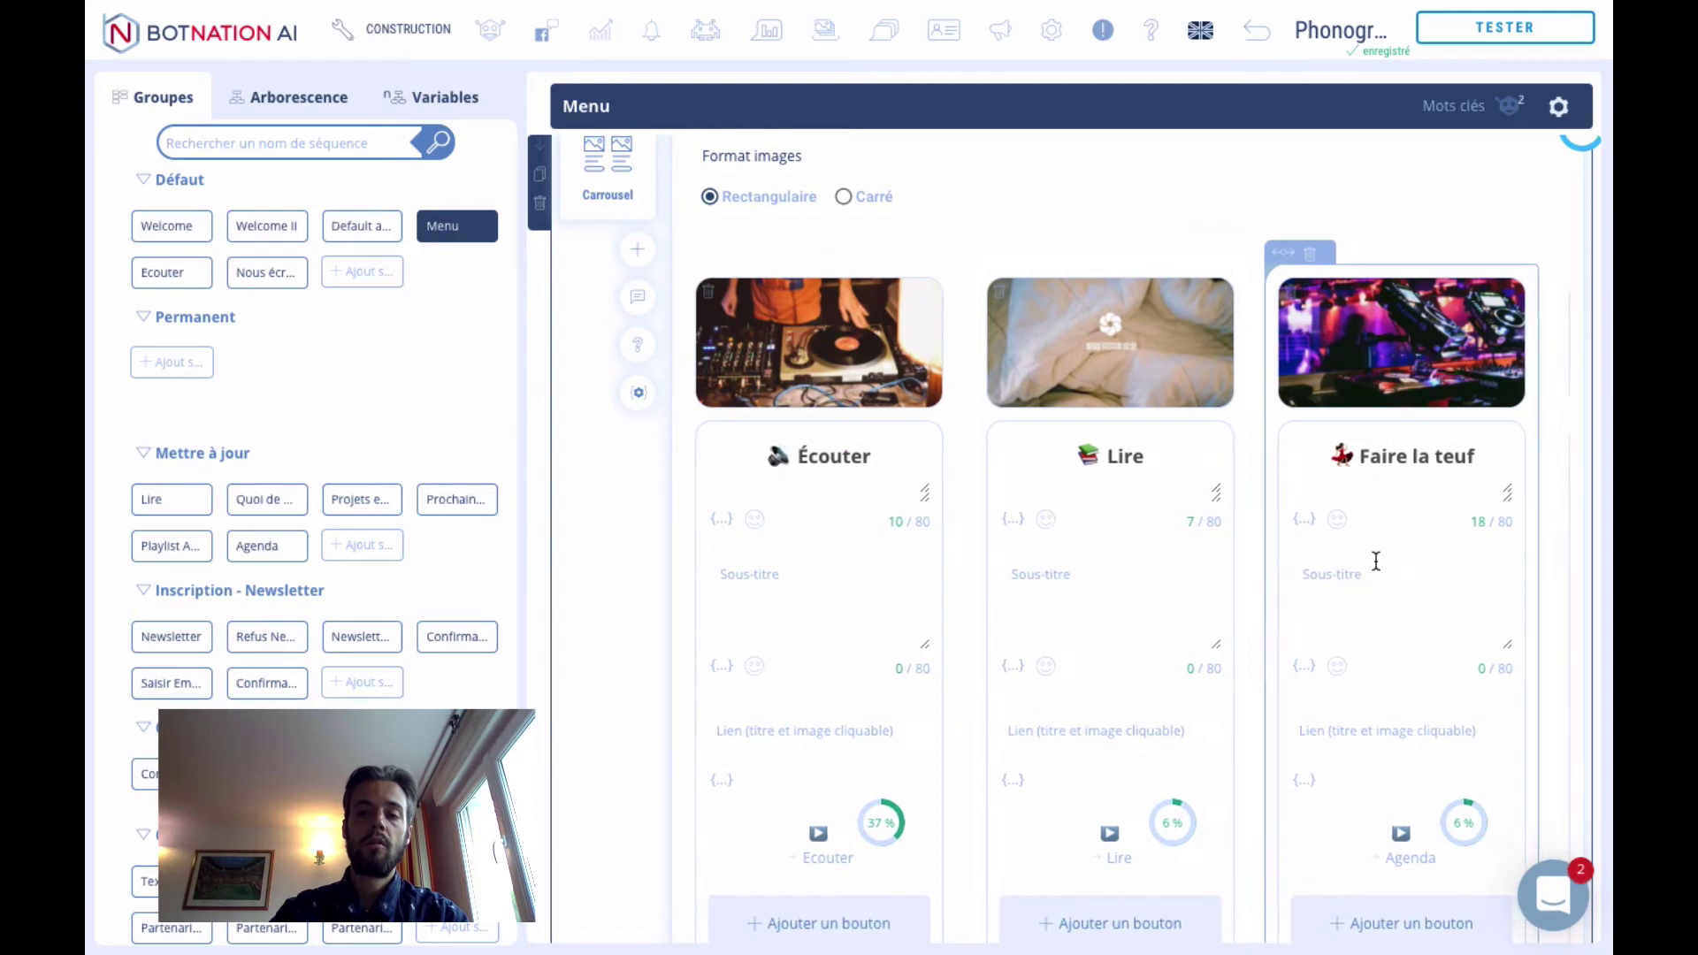
scroll(1376, 559, left, 3)
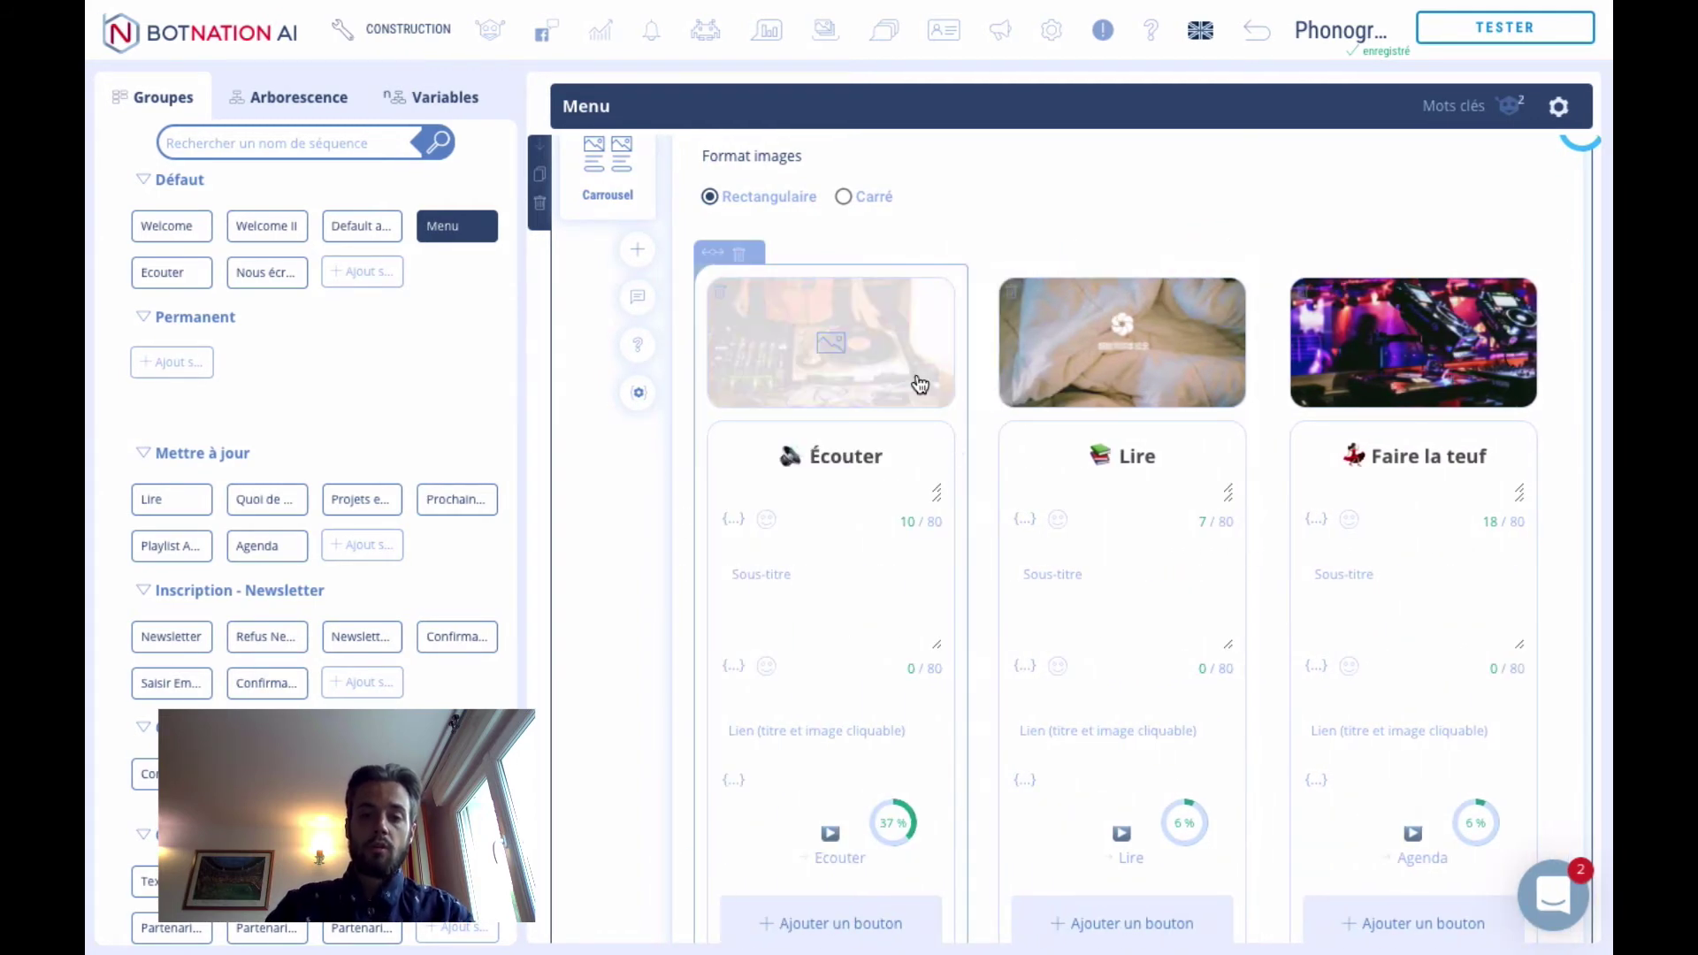
scroll(920, 383, up, 2)
scroll(920, 383, down, 1)
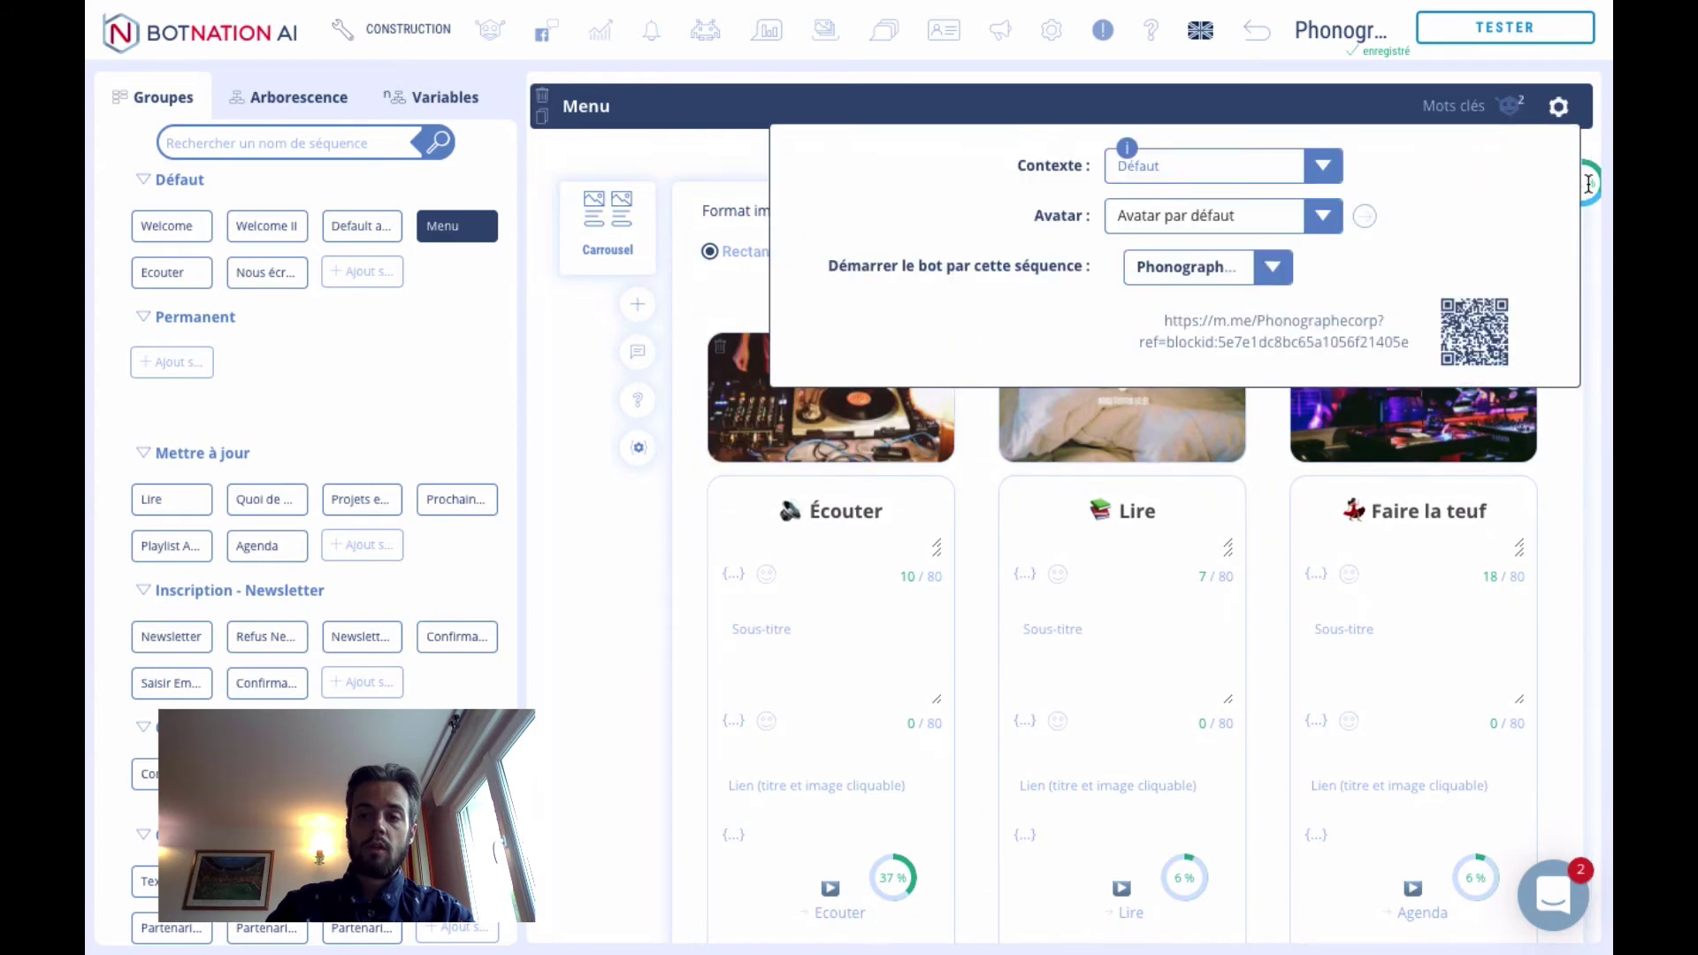
mouse_move(1579, 187)
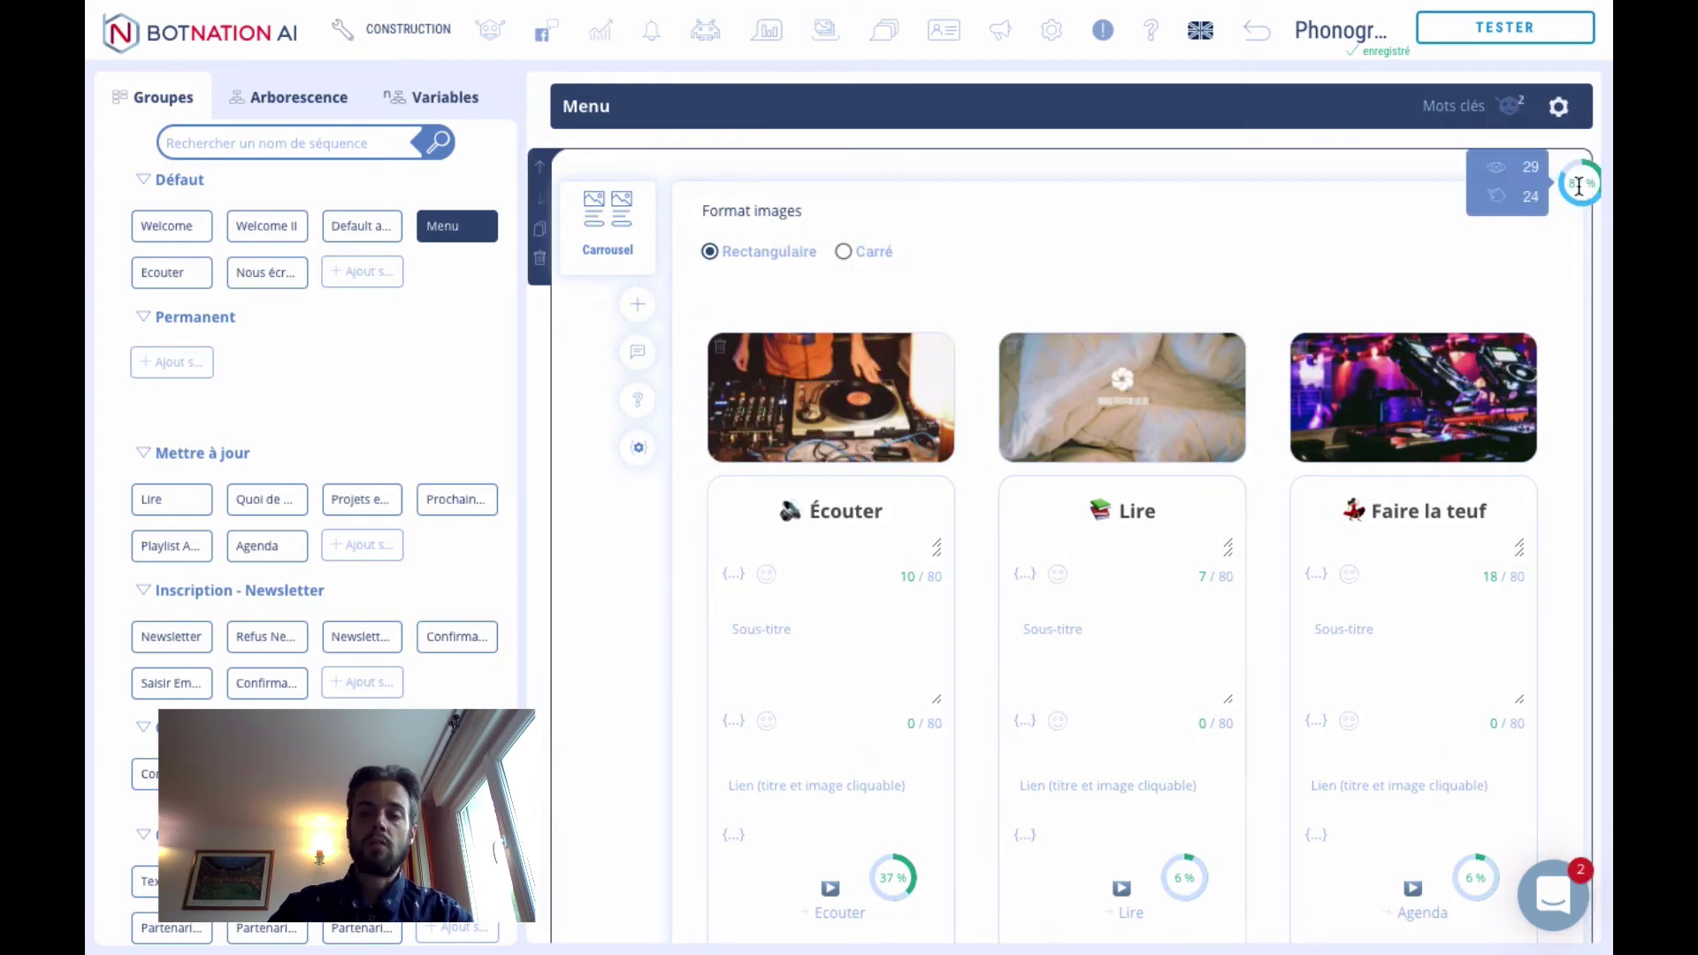
scroll(1217, 368, up, 5)
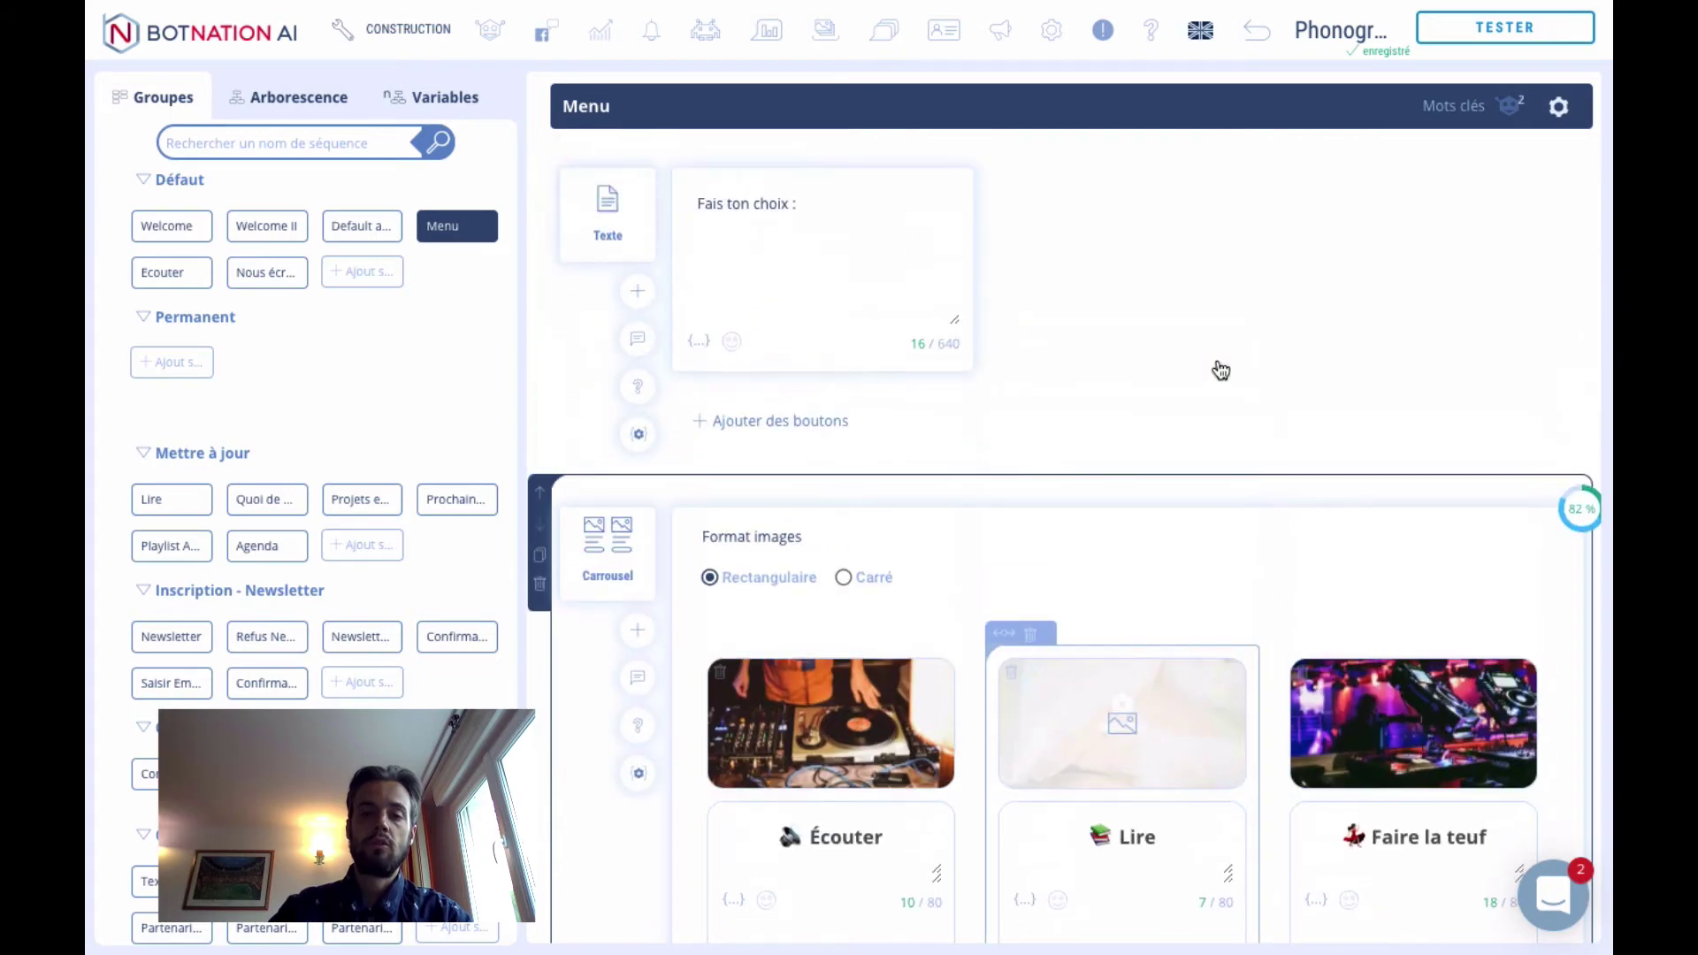
- Compare the click rates of the button on each carousel card, from Écouter through to Nous contacter
scroll(1218, 368, down, 6)
scroll(1218, 368, up, 2)
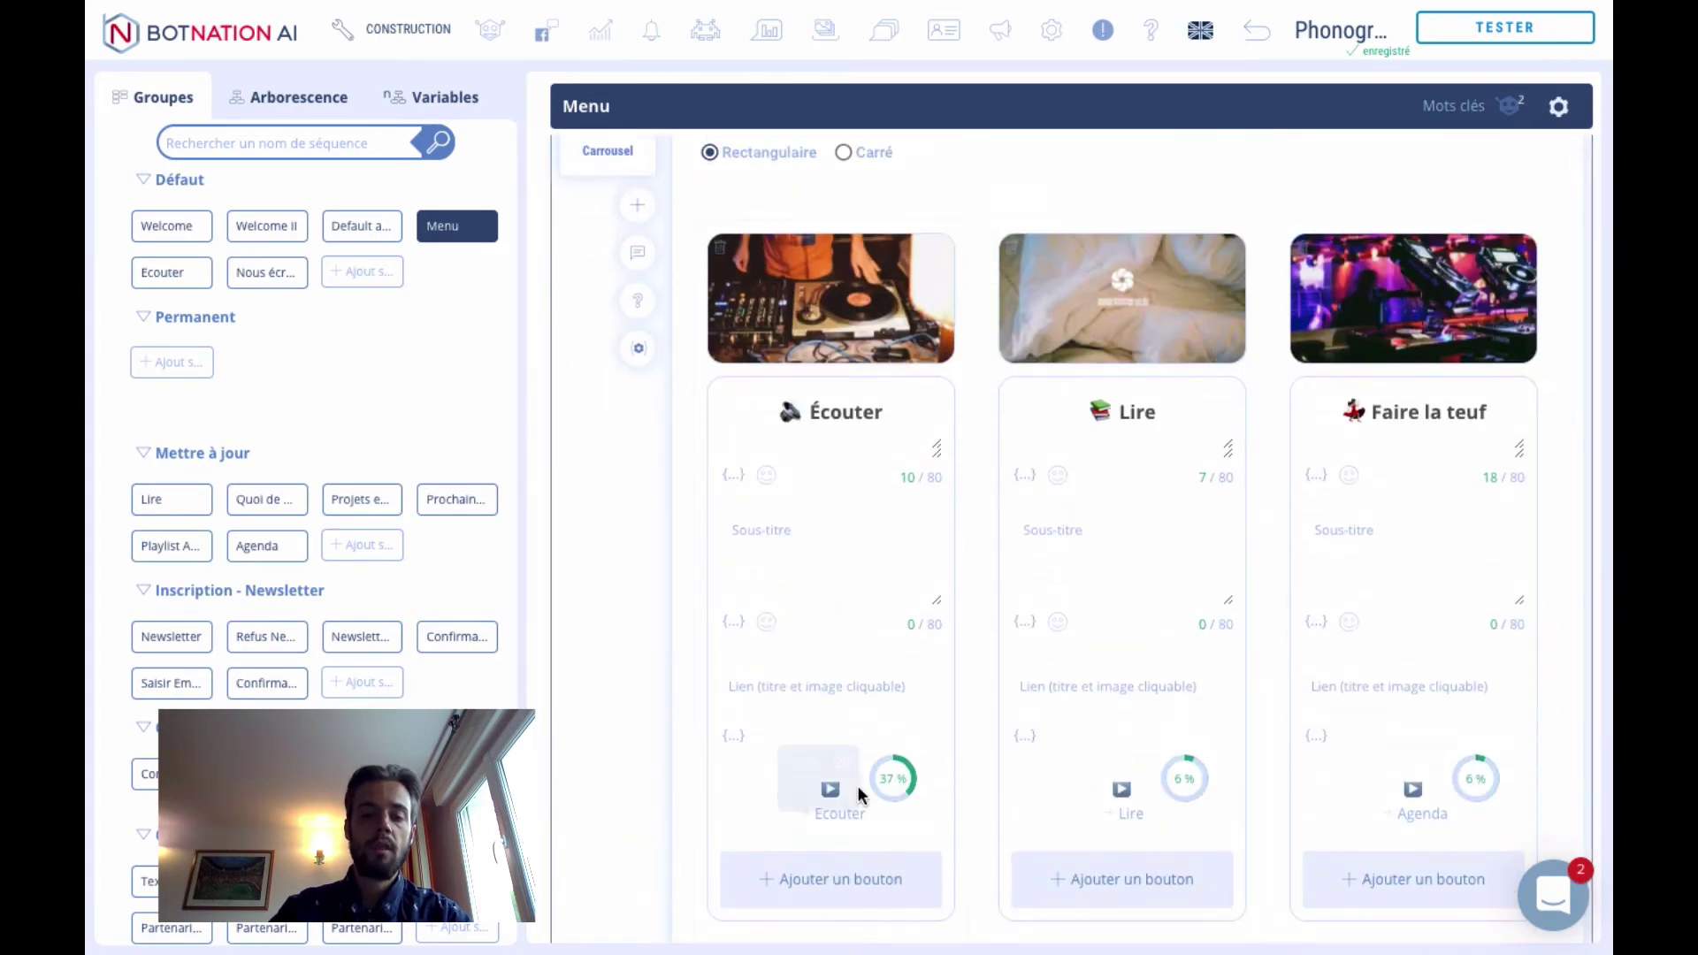
mouse_move(897, 784)
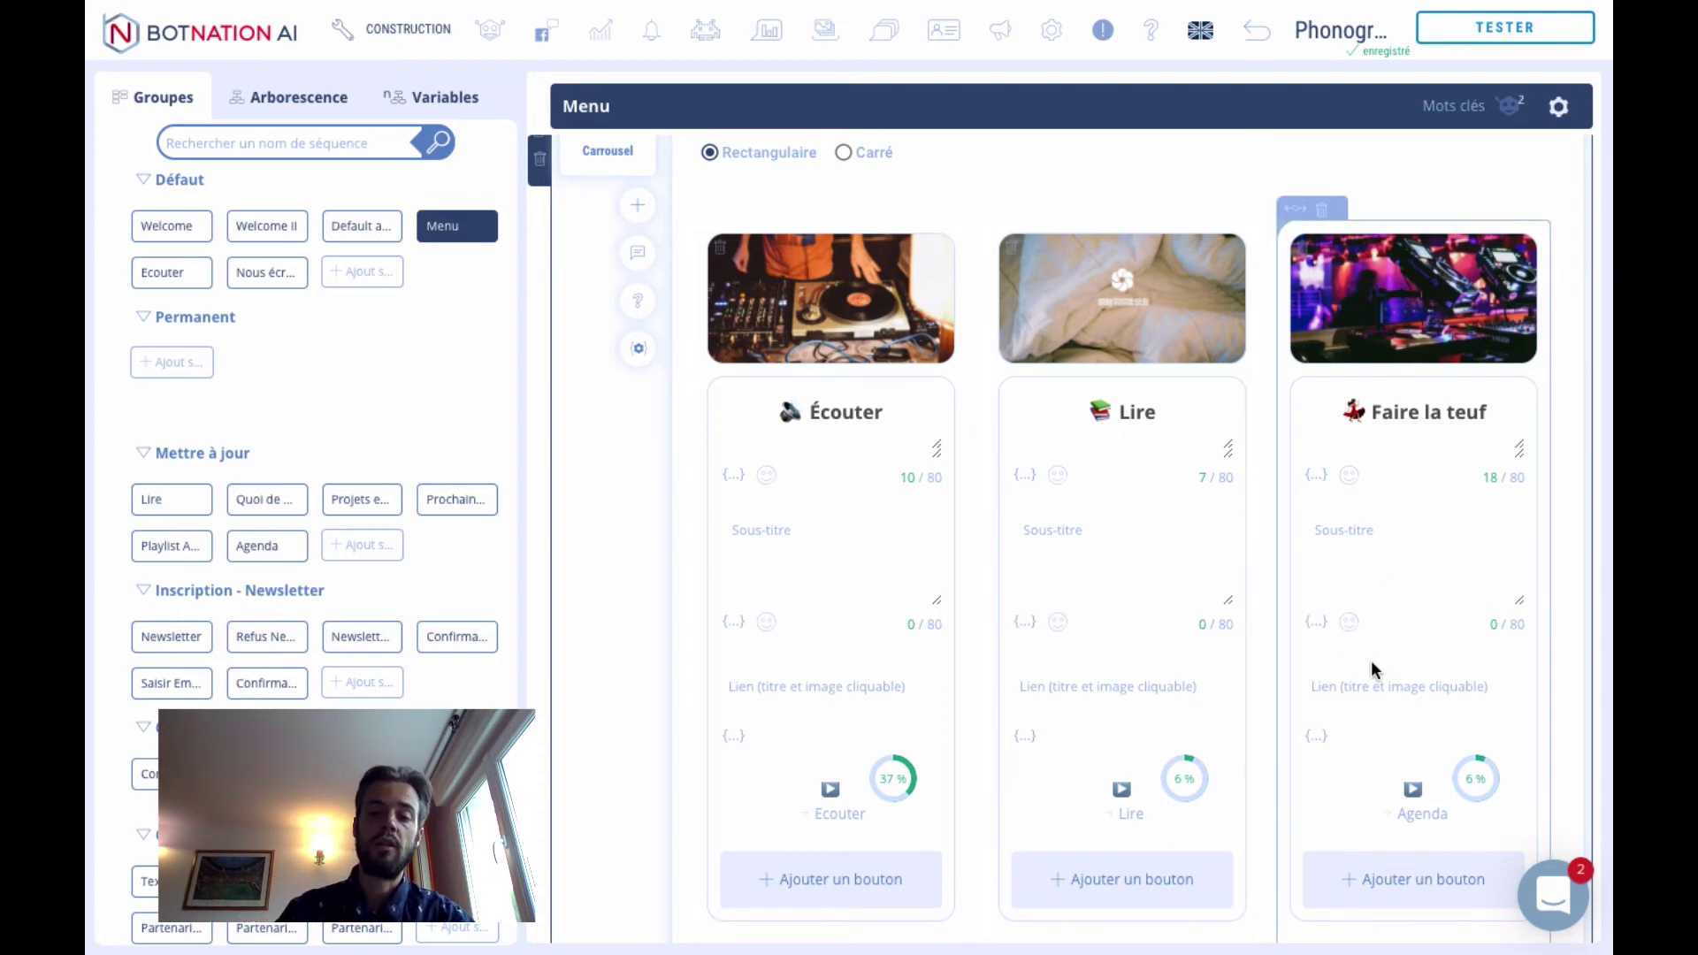
scroll(1379, 668, right, 2)
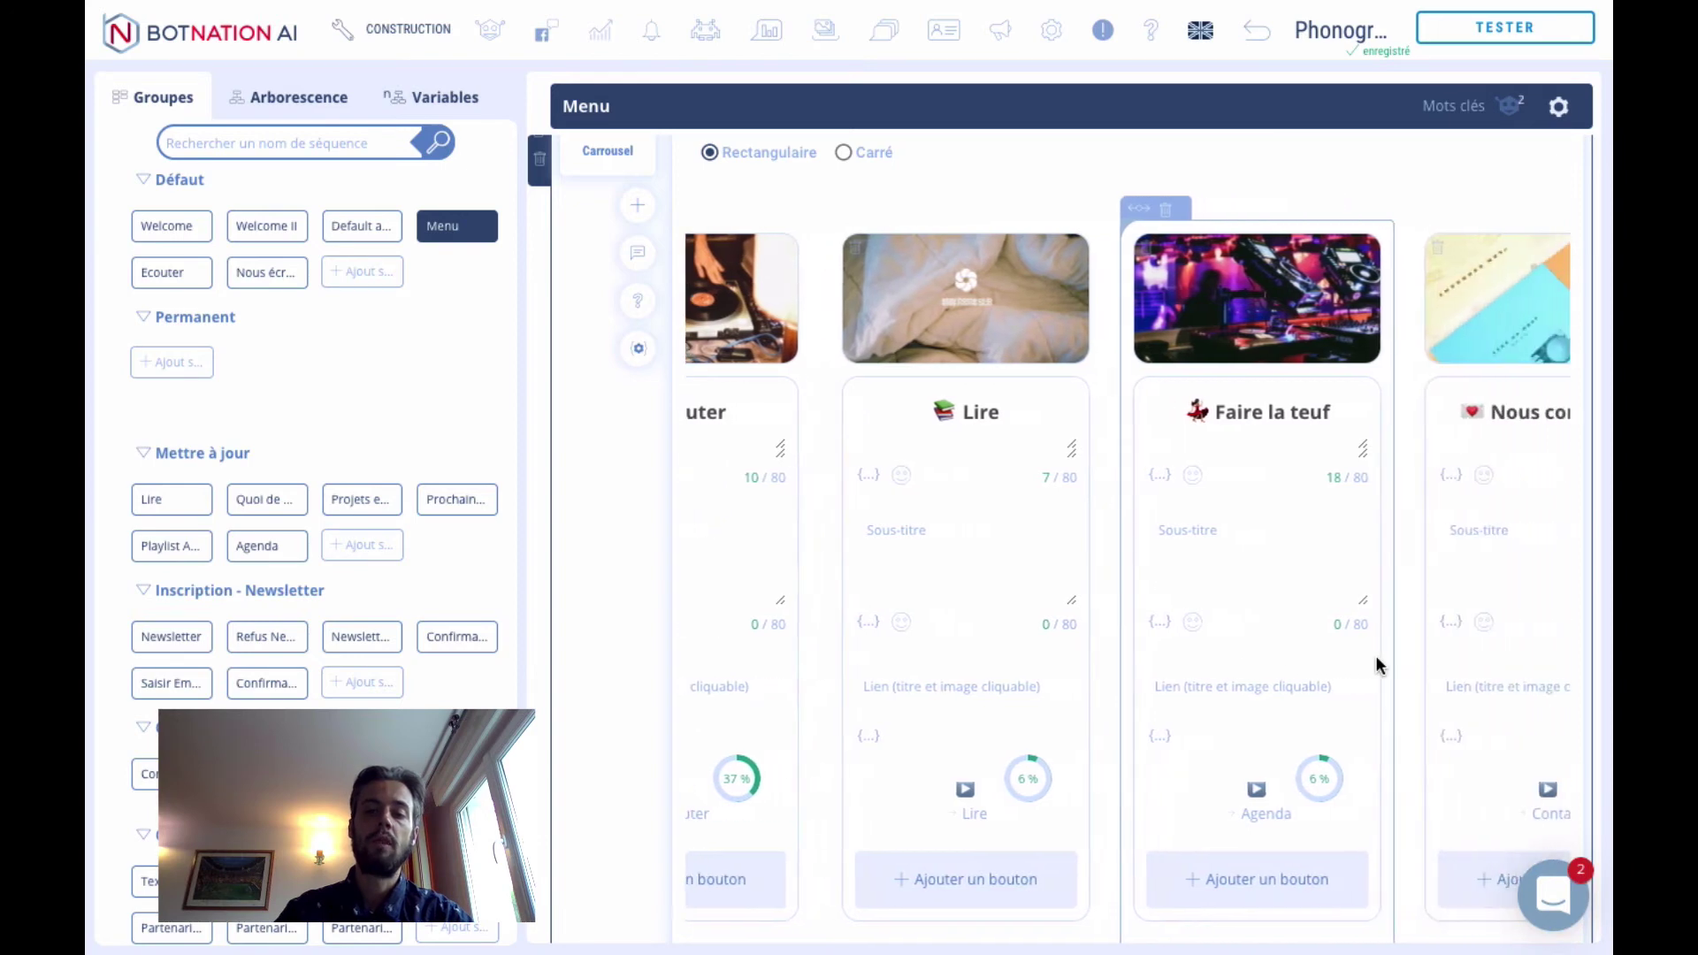
scroll(1377, 666, right, 2)
mouse_move(1424, 807)
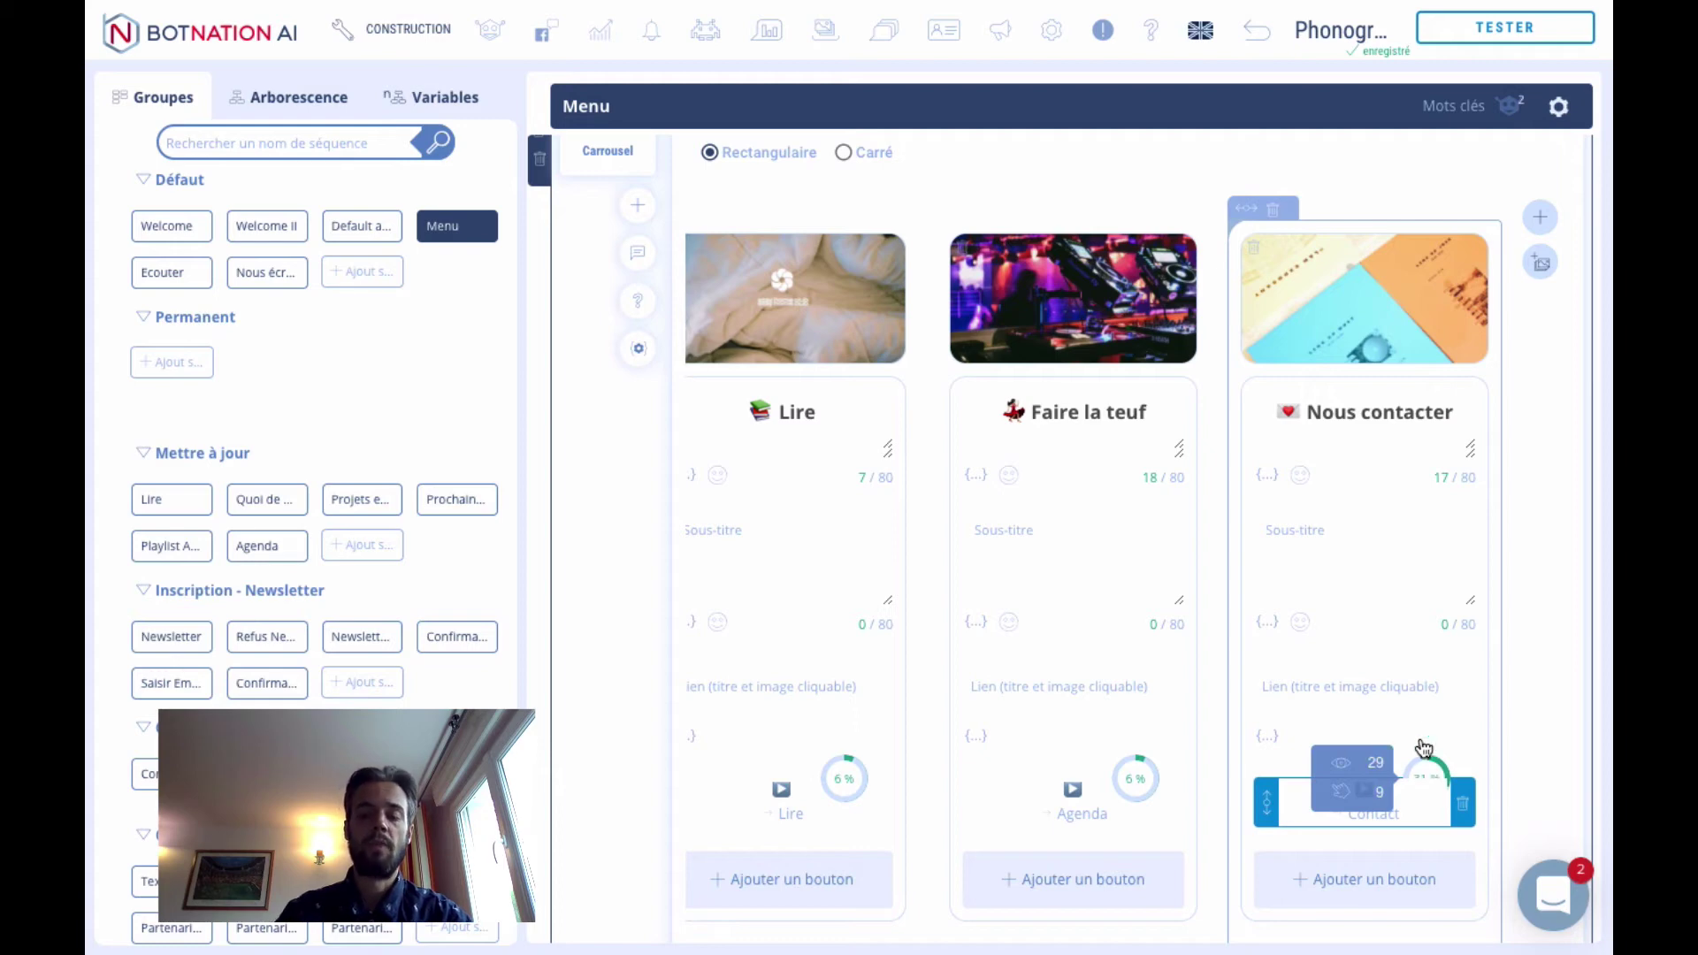
scroll(1373, 552, left, 4)
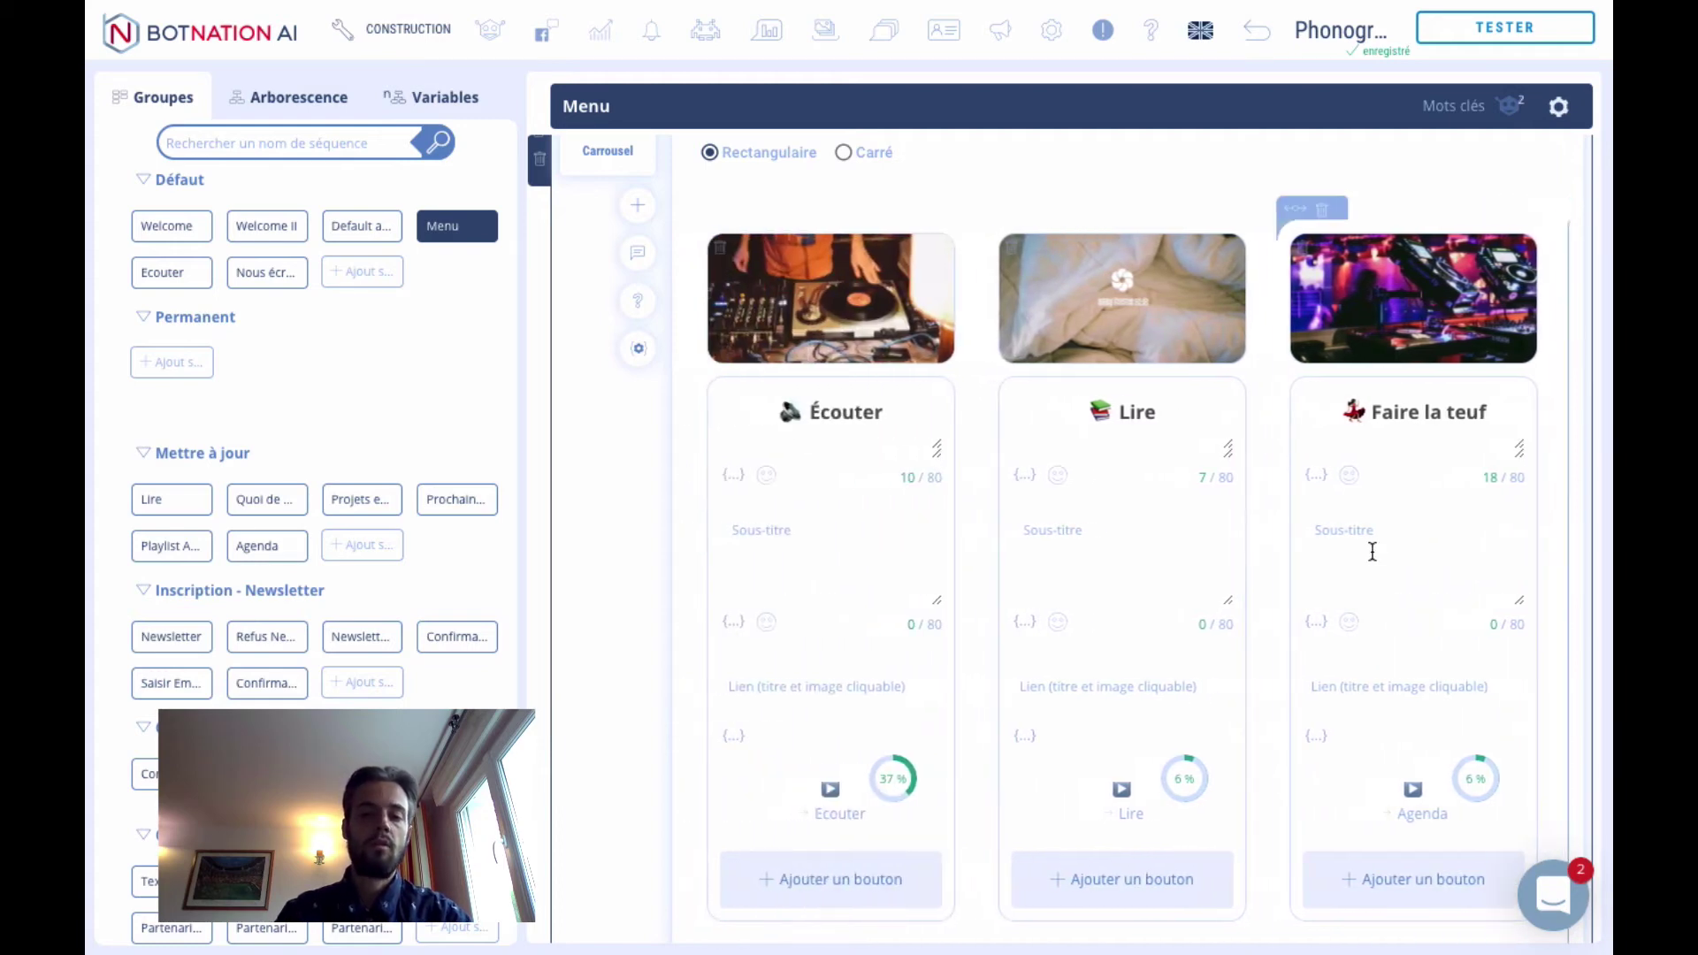
scroll(1289, 531, right, 2)
scroll(1290, 531, right, 2)
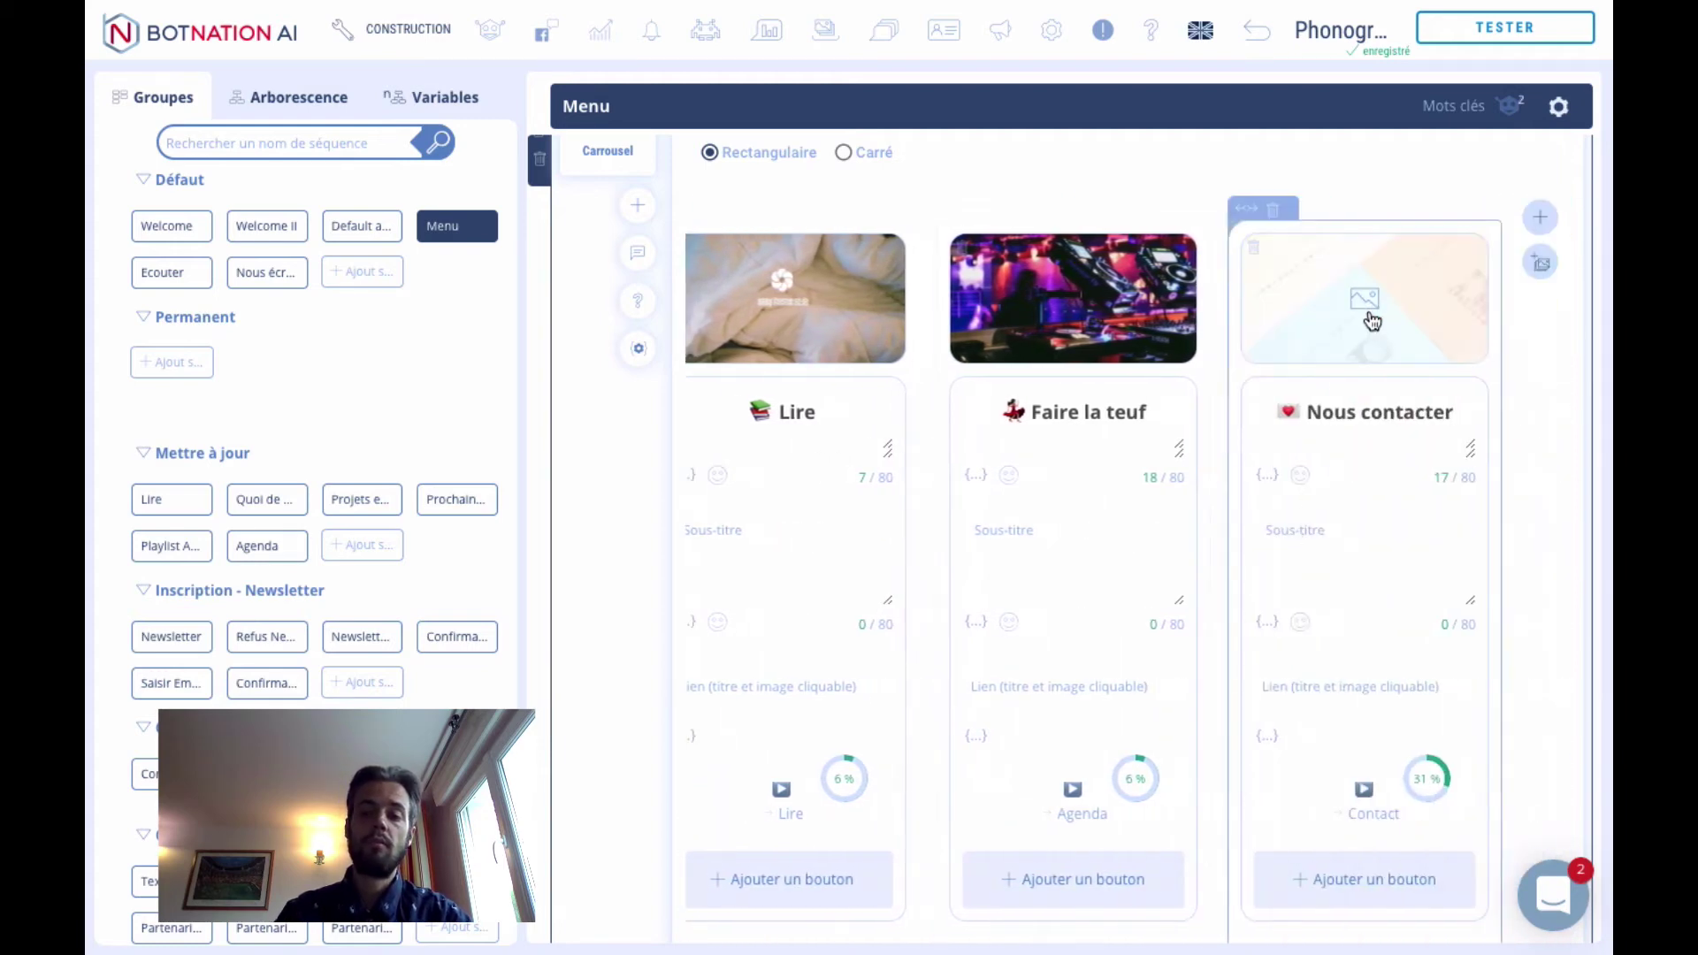
scroll(1186, 504, left, 2)
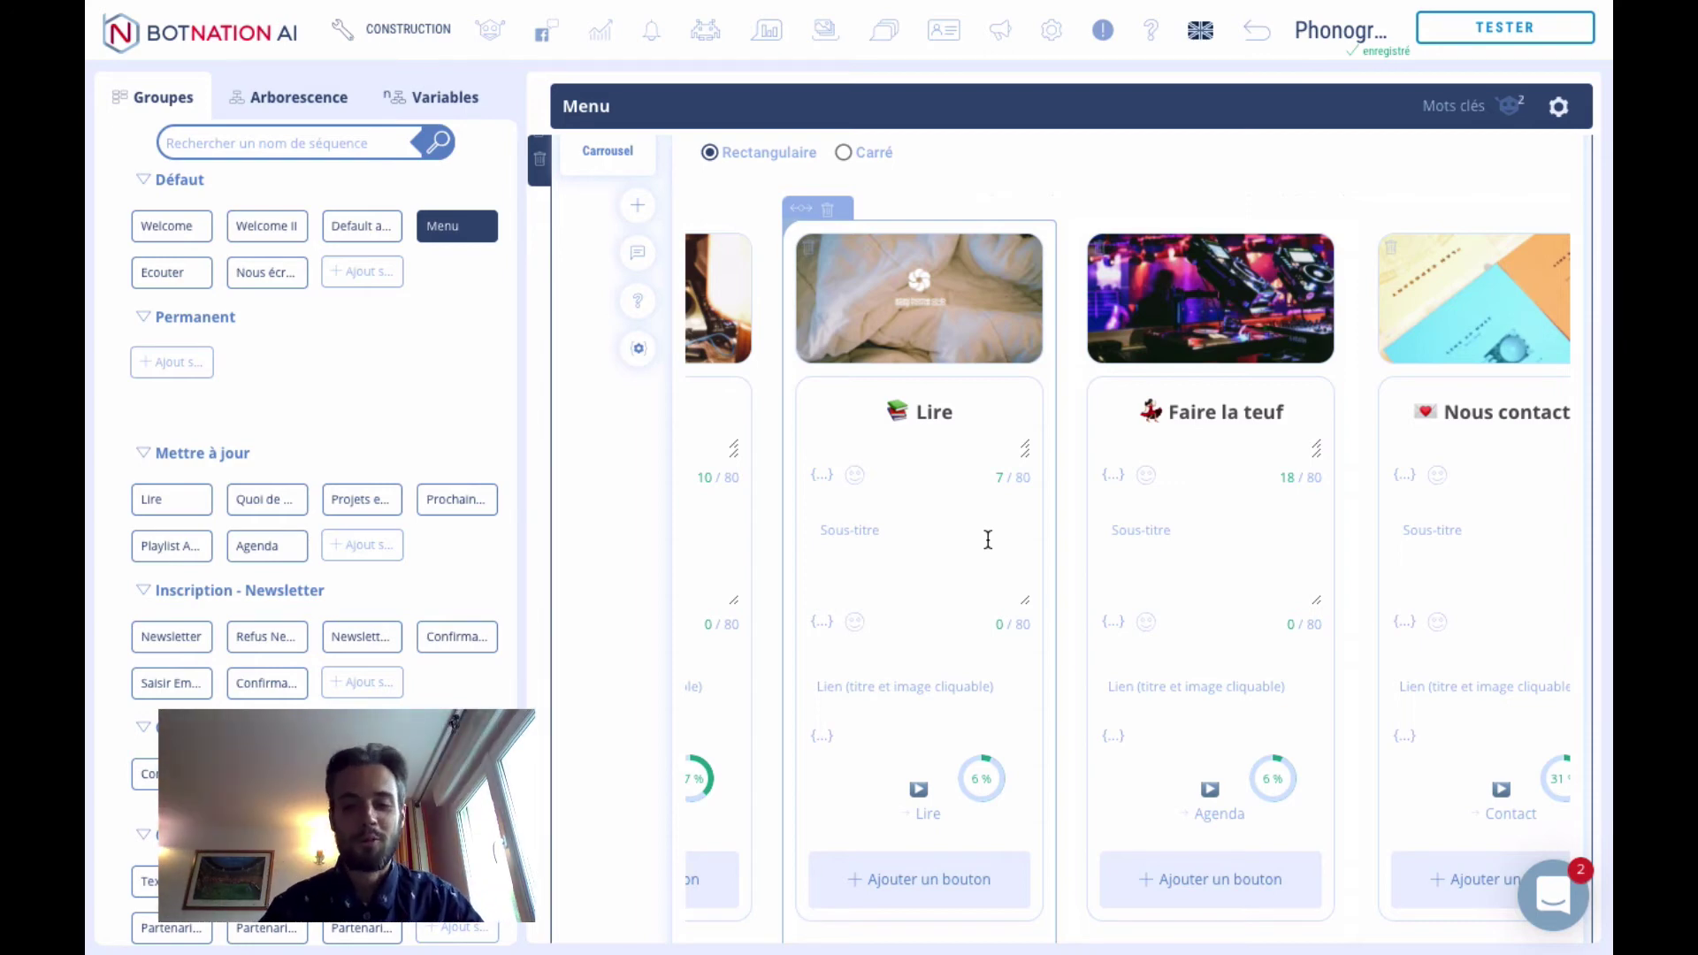
- Examine the Lire card's title and button click rate alongside the Faire la teuf and Nous contacter cards
mouse_move(979, 772)
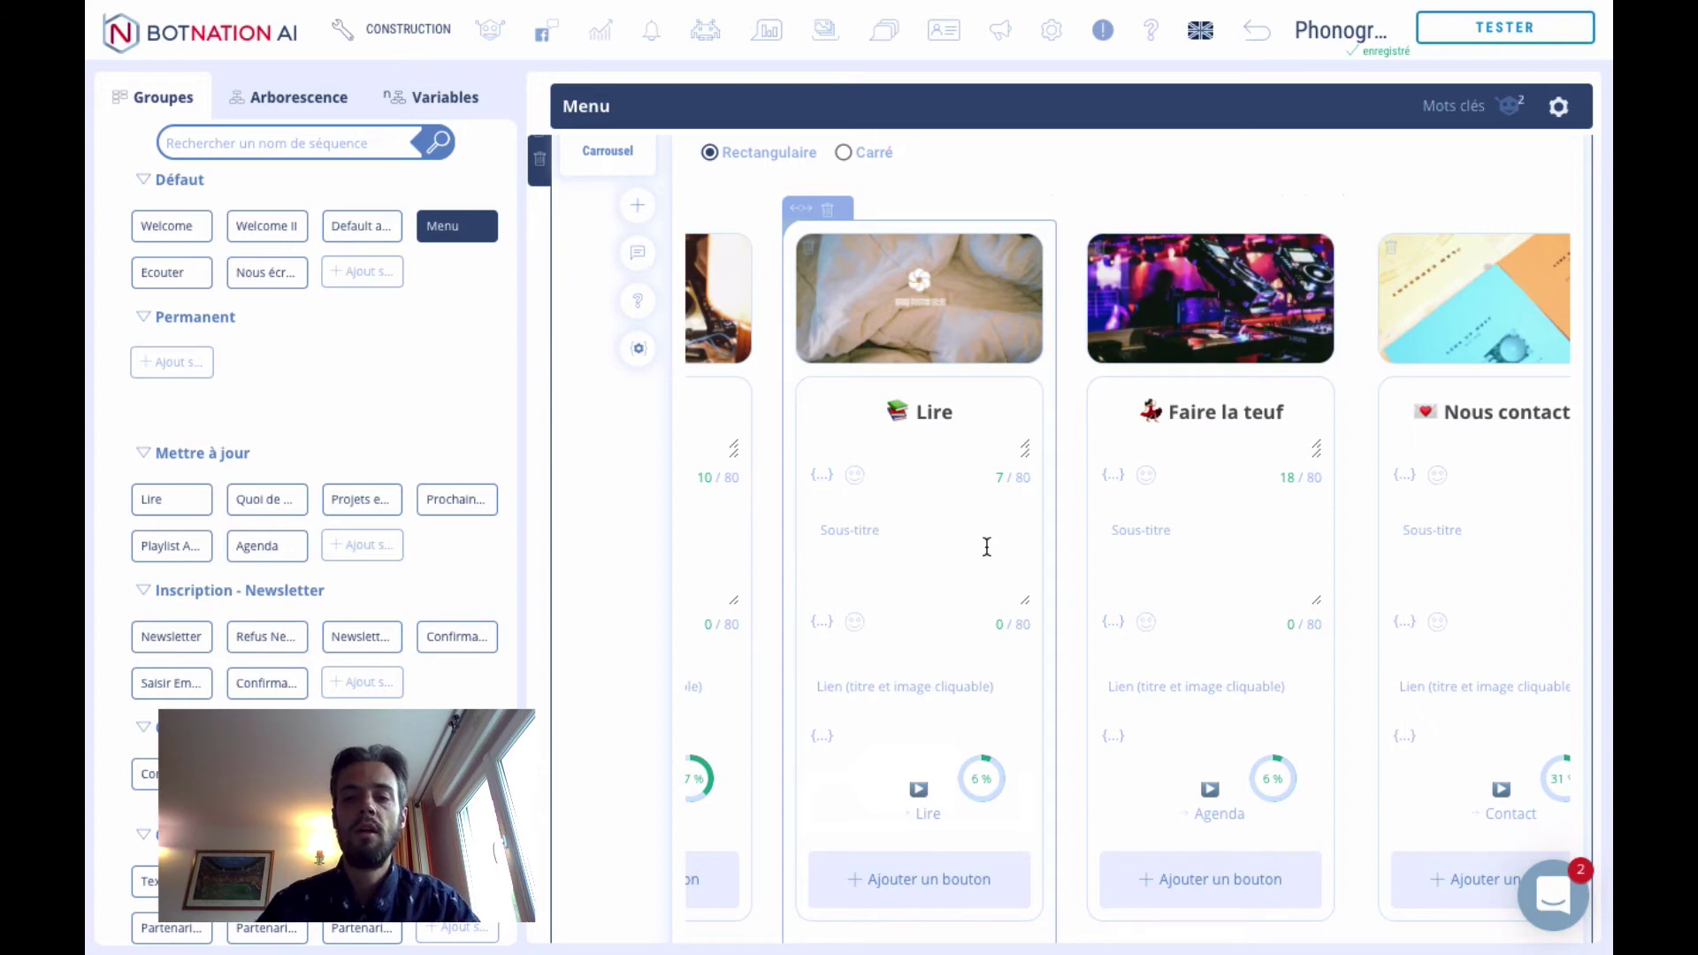
scroll(987, 547, left, 3)
scroll(1017, 540, right, 2)
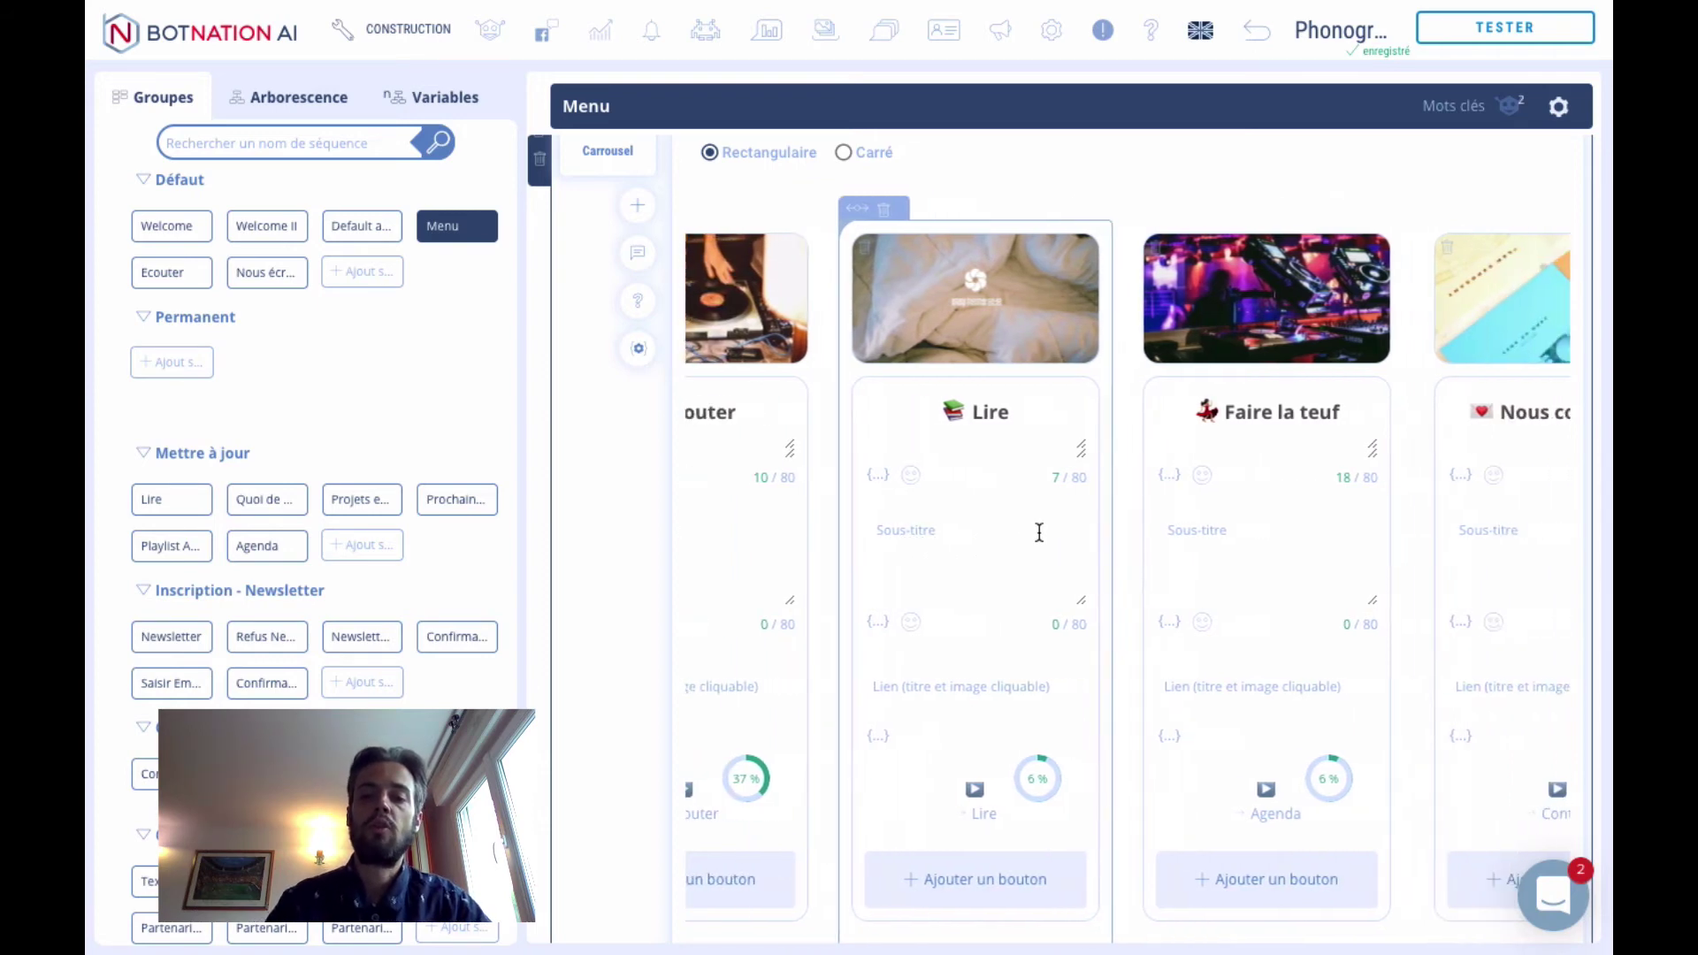
click(1548, 400)
click(874, 366)
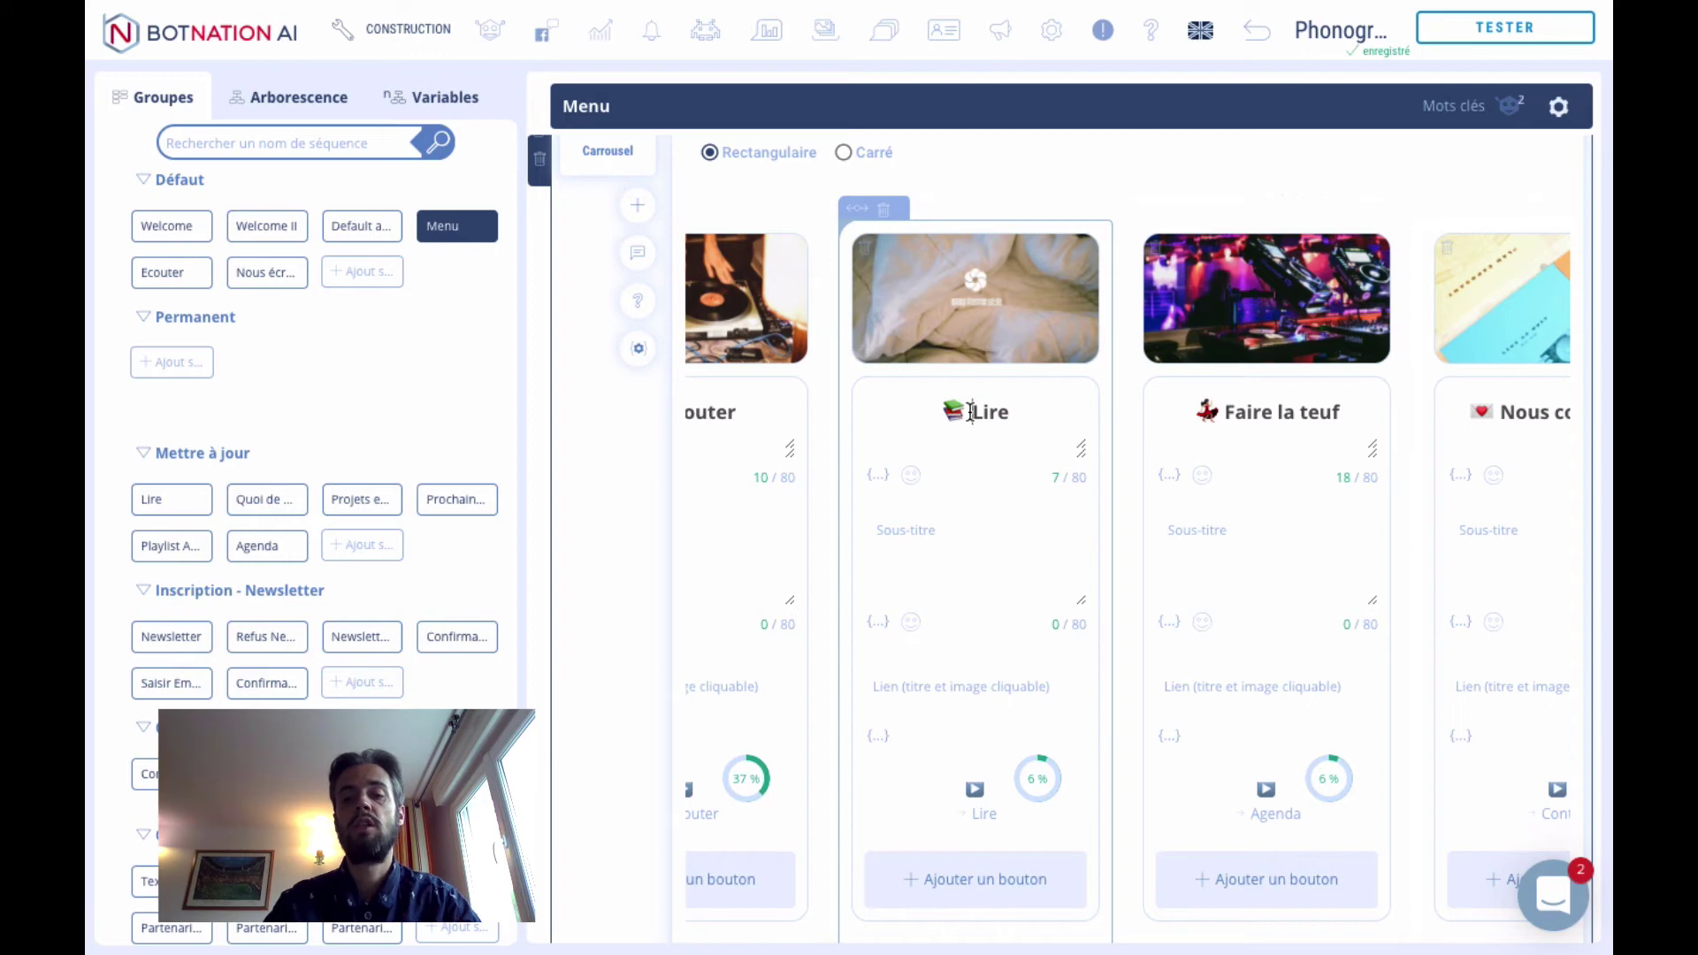
drag(972, 412, 938, 412)
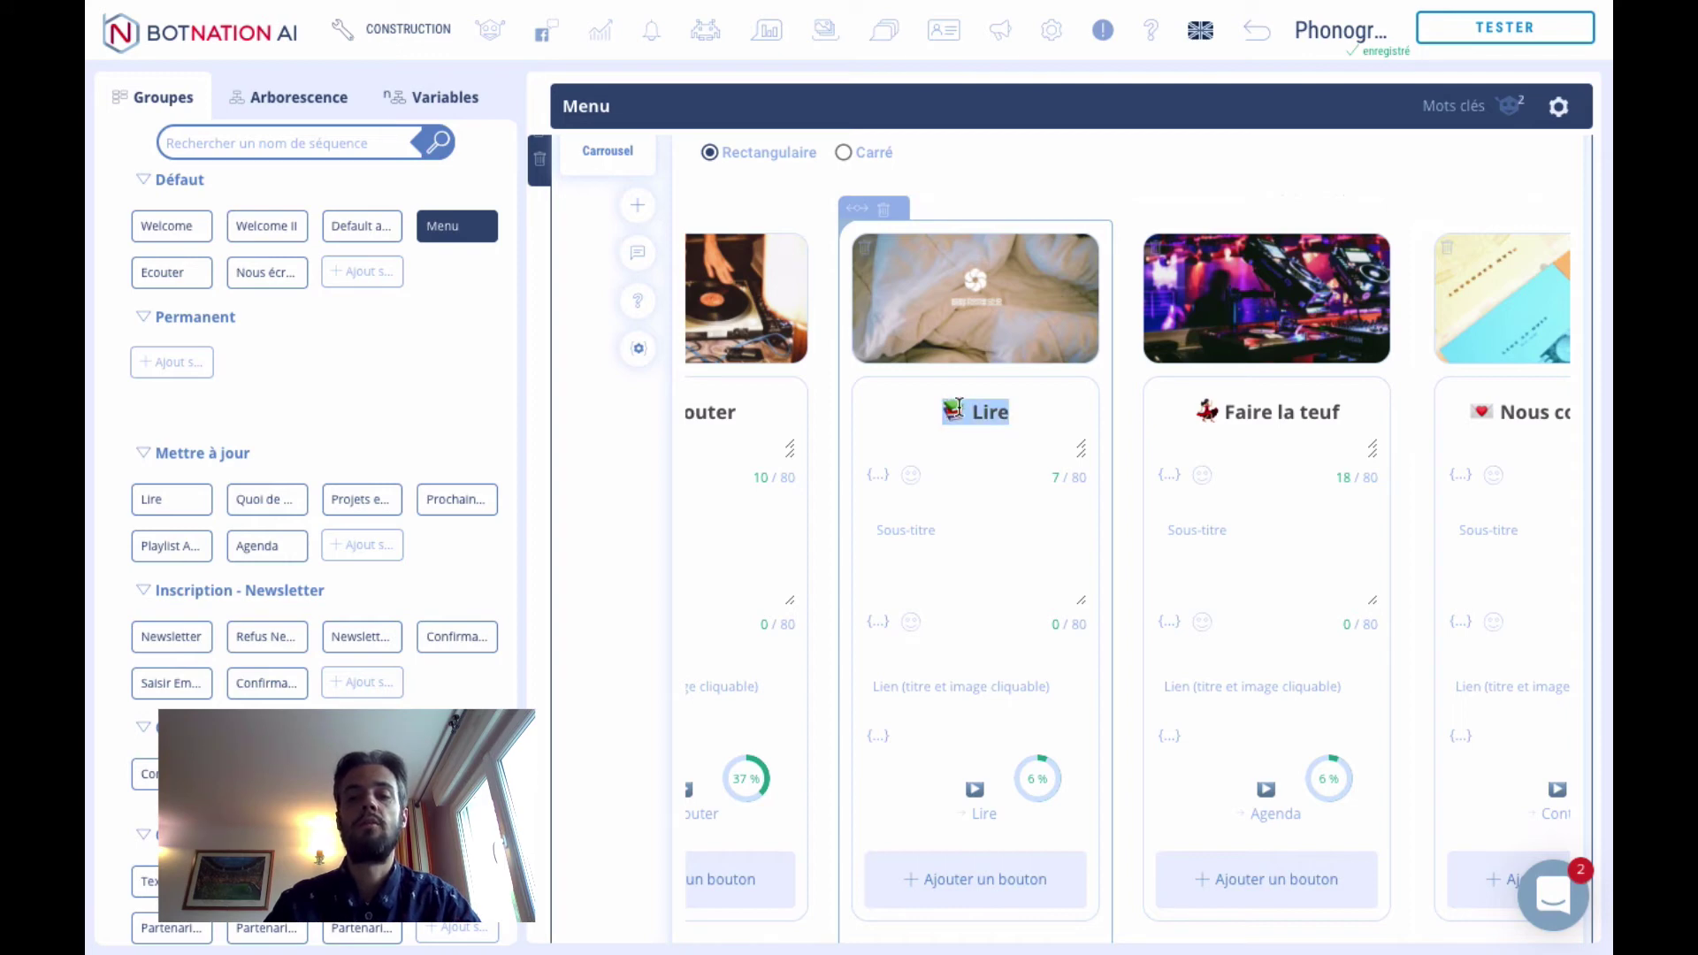
click(972, 414)
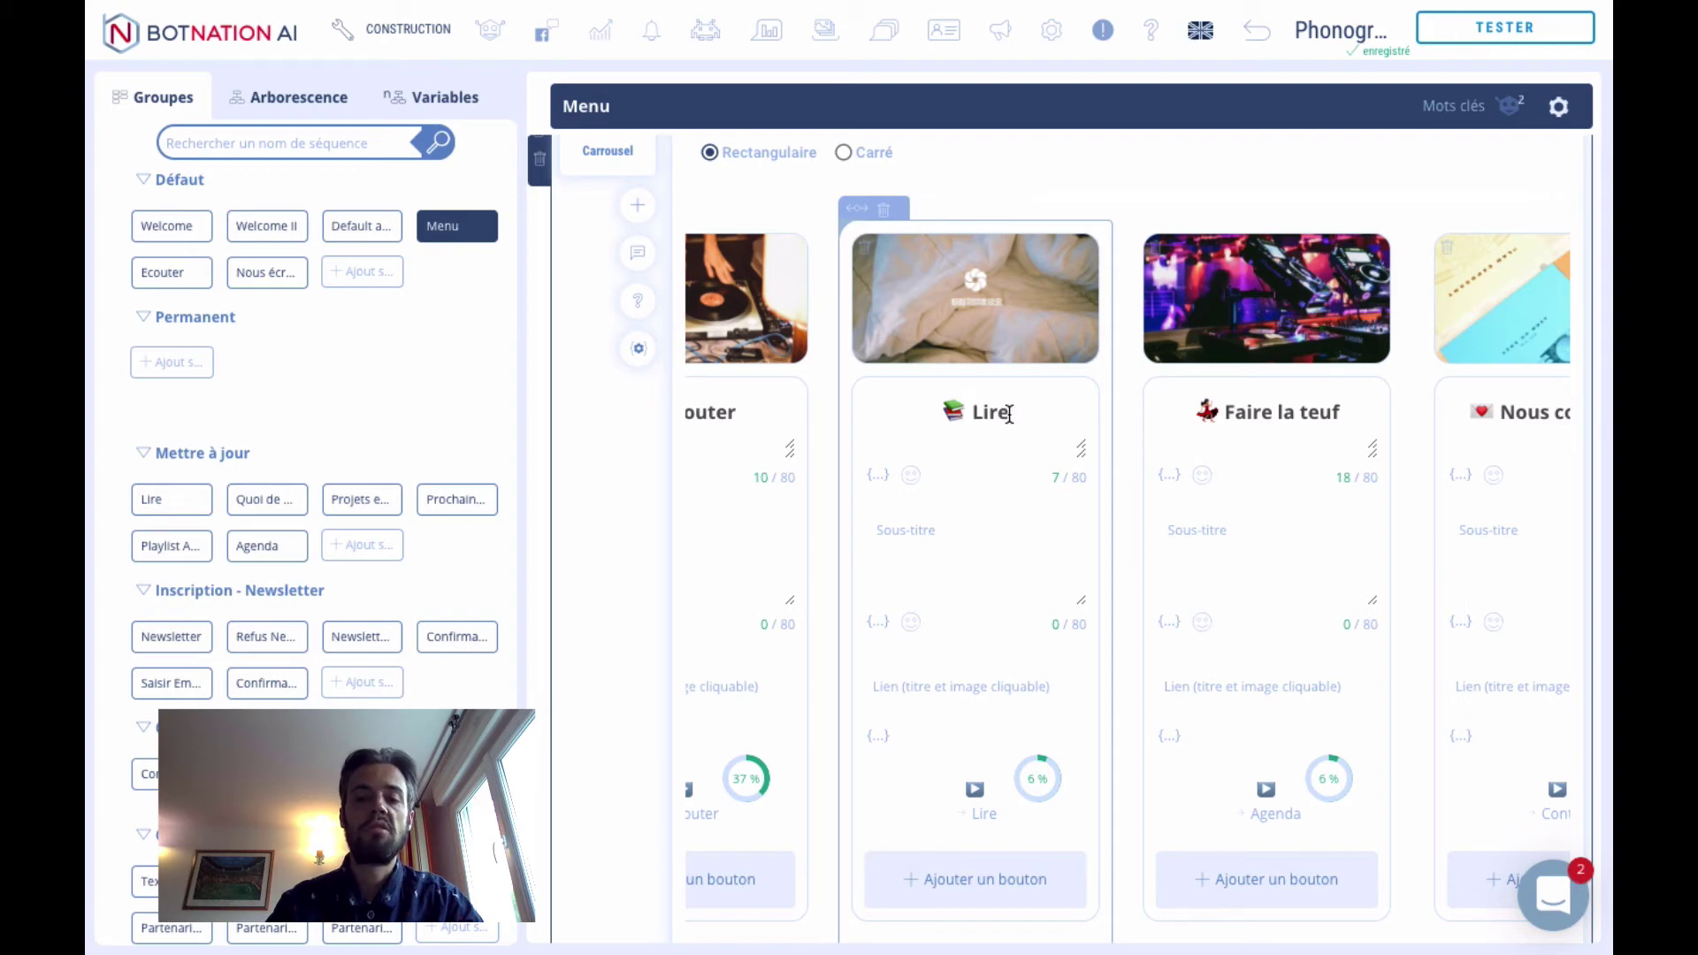
scroll(1009, 414, left, 1)
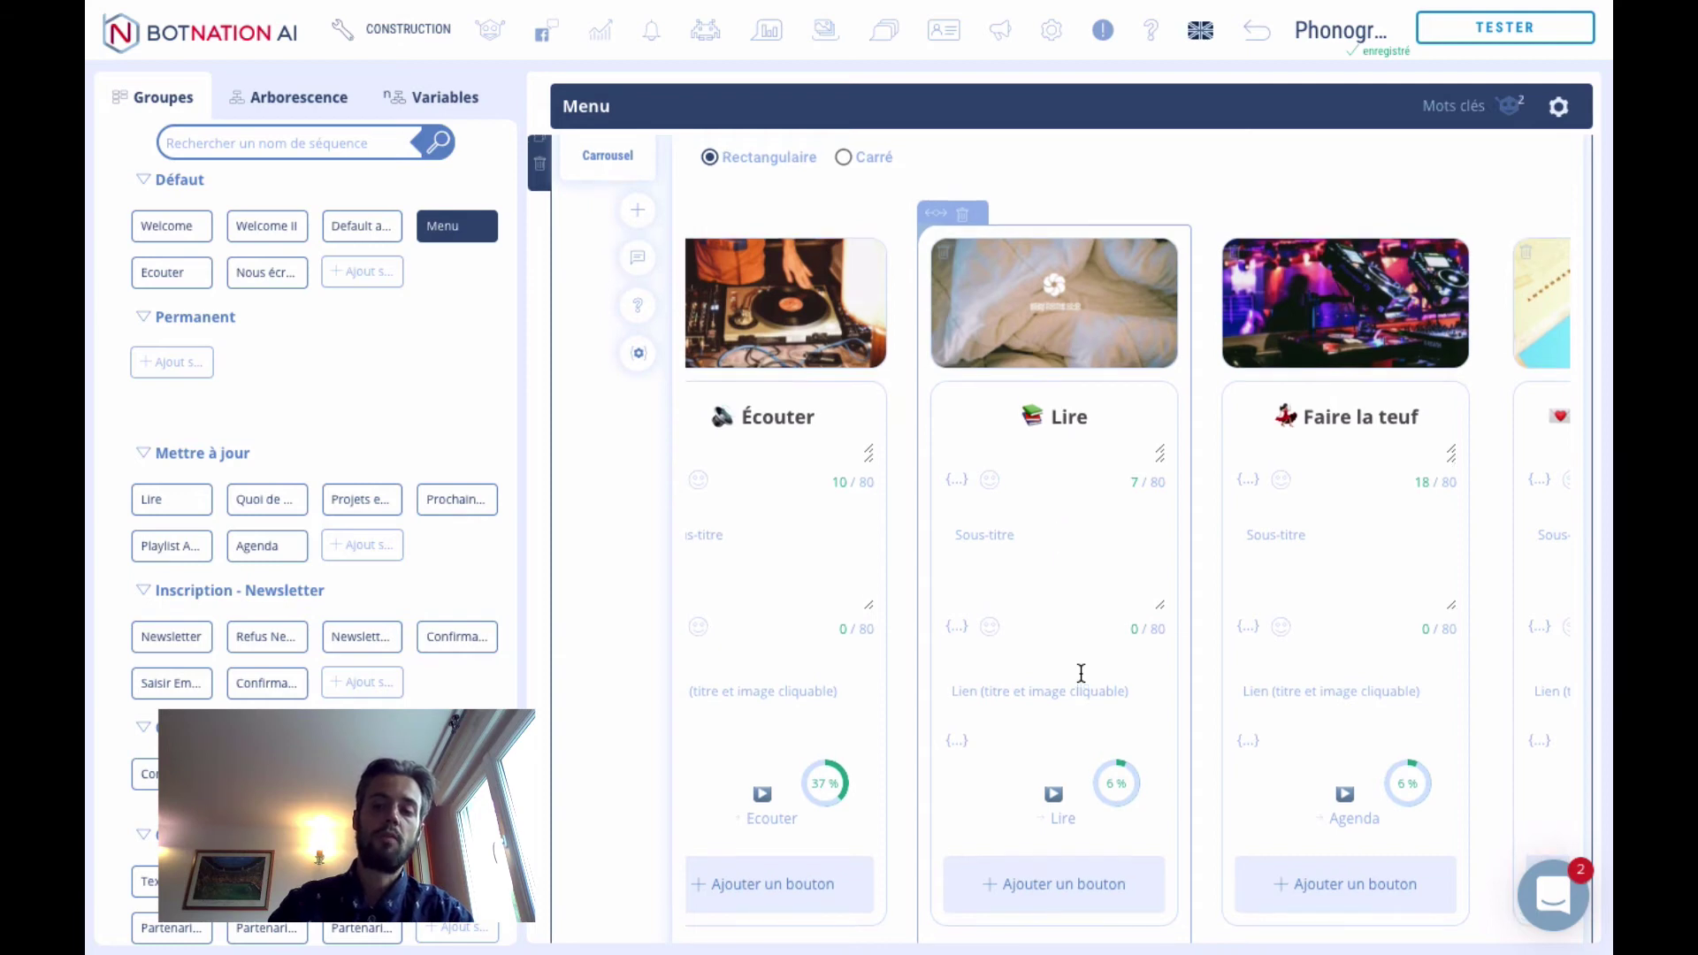
scroll(1081, 673, right, 3)
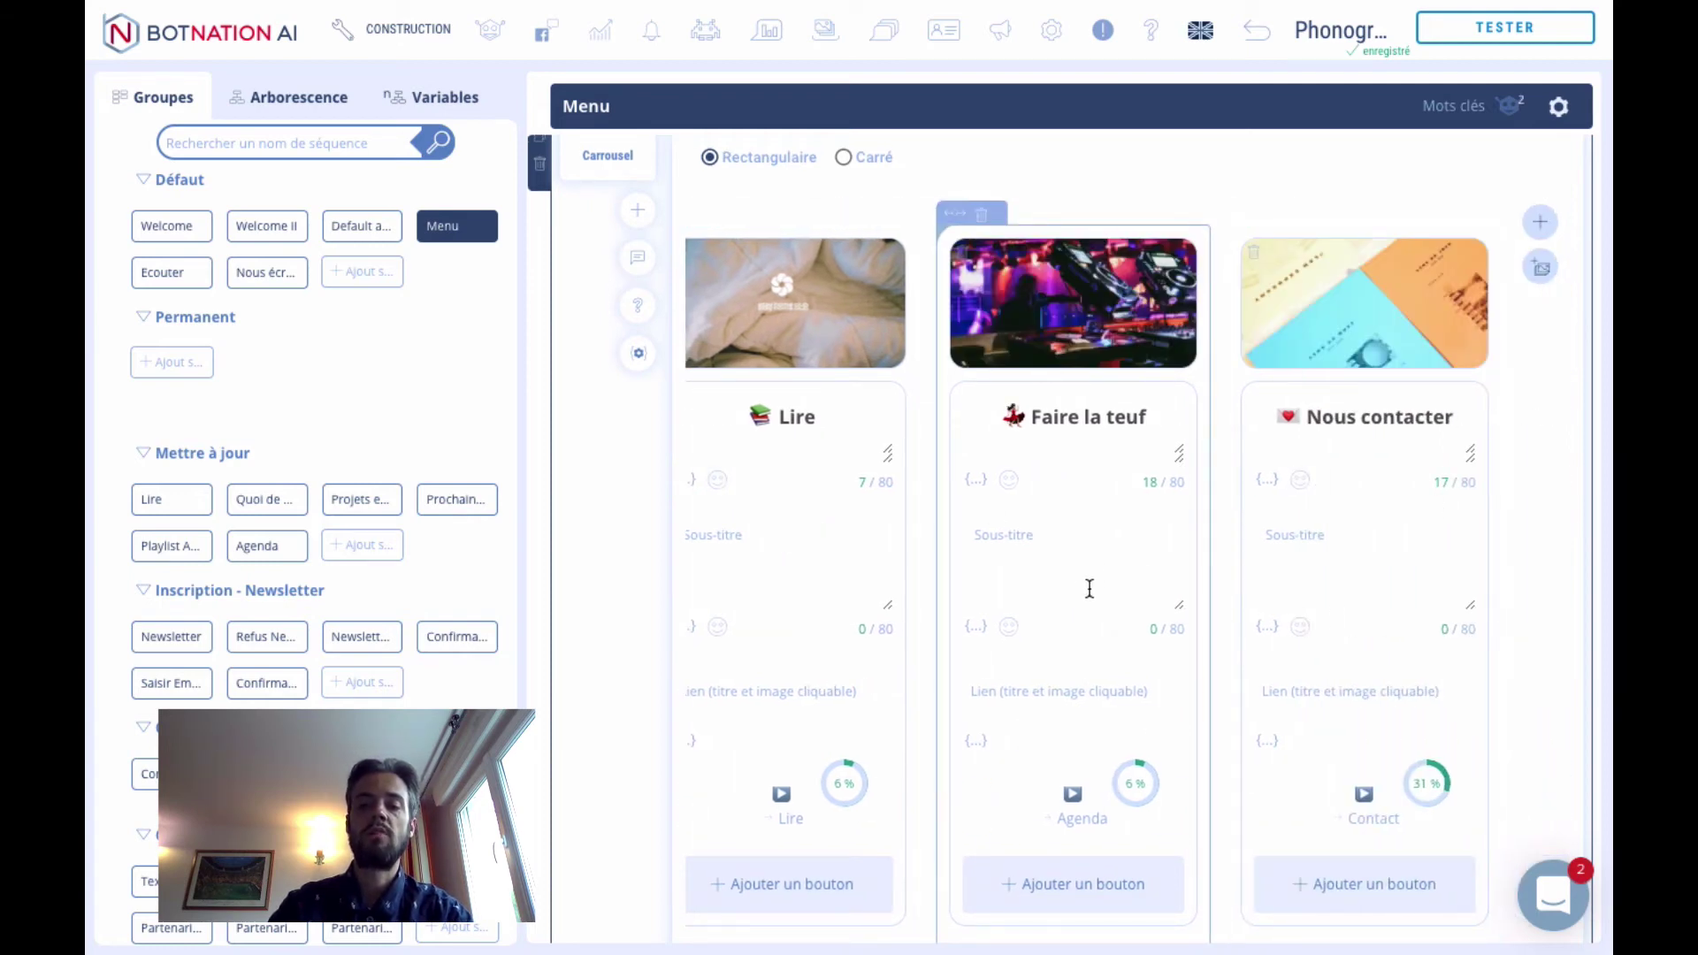
click(1076, 548)
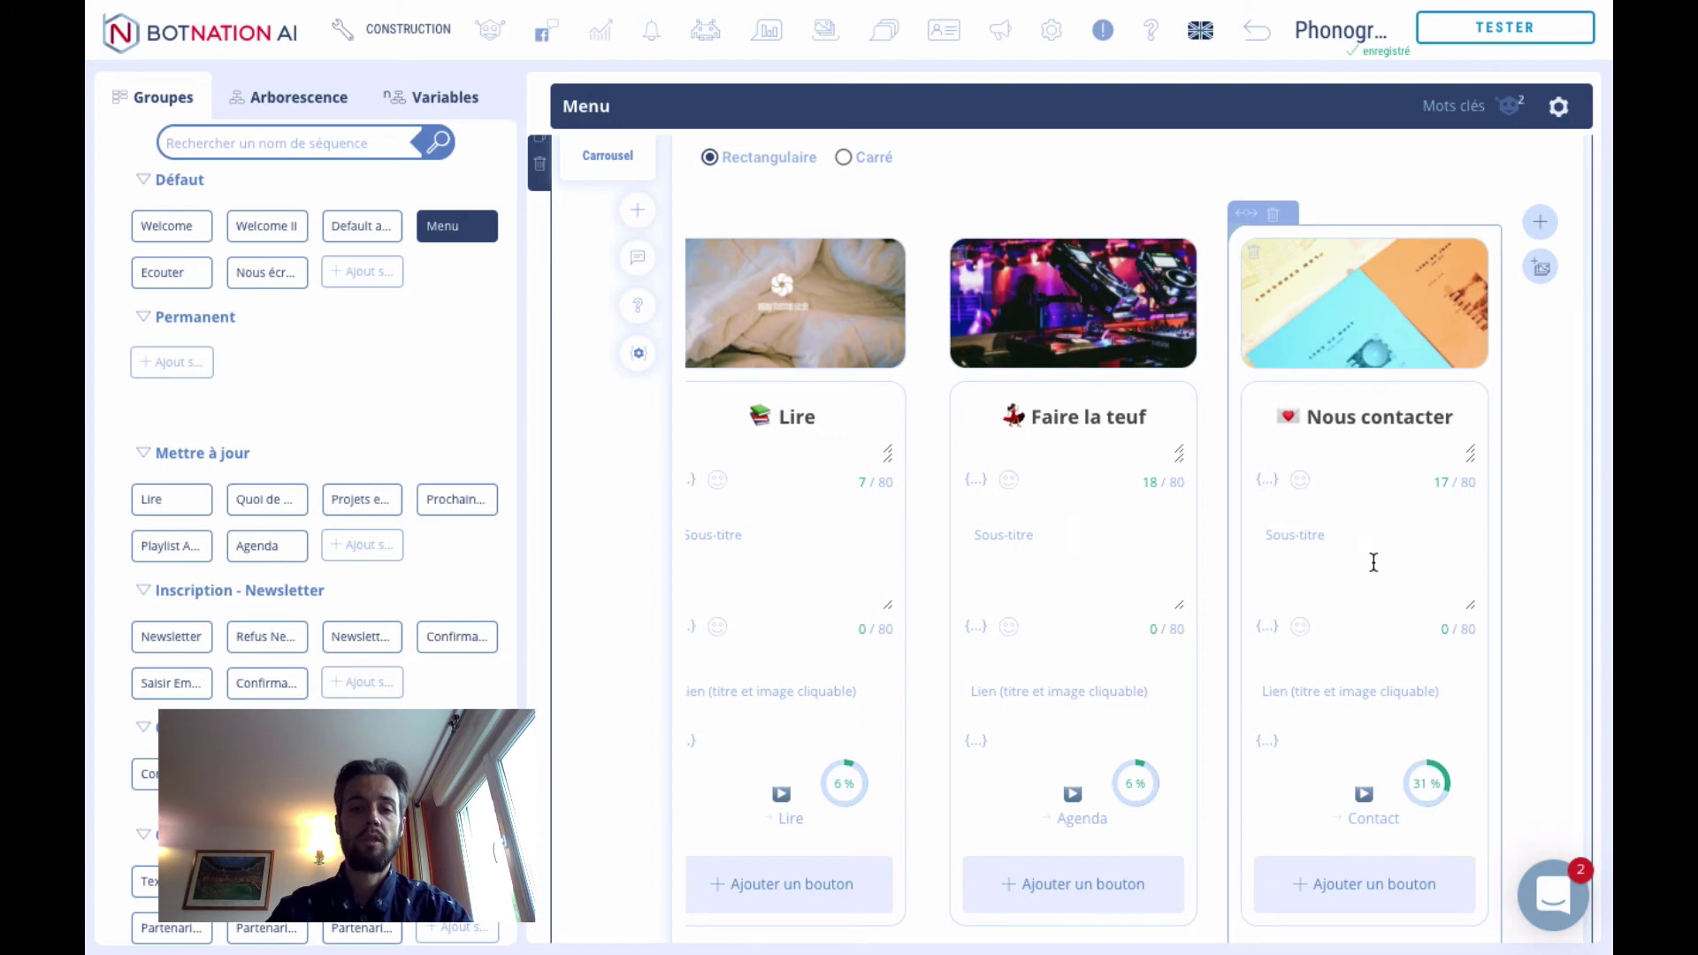
- Open the Default answer sequence and compare the click rates of its three message variants and their Menu buttons
scroll(1097, 539, up, 2)
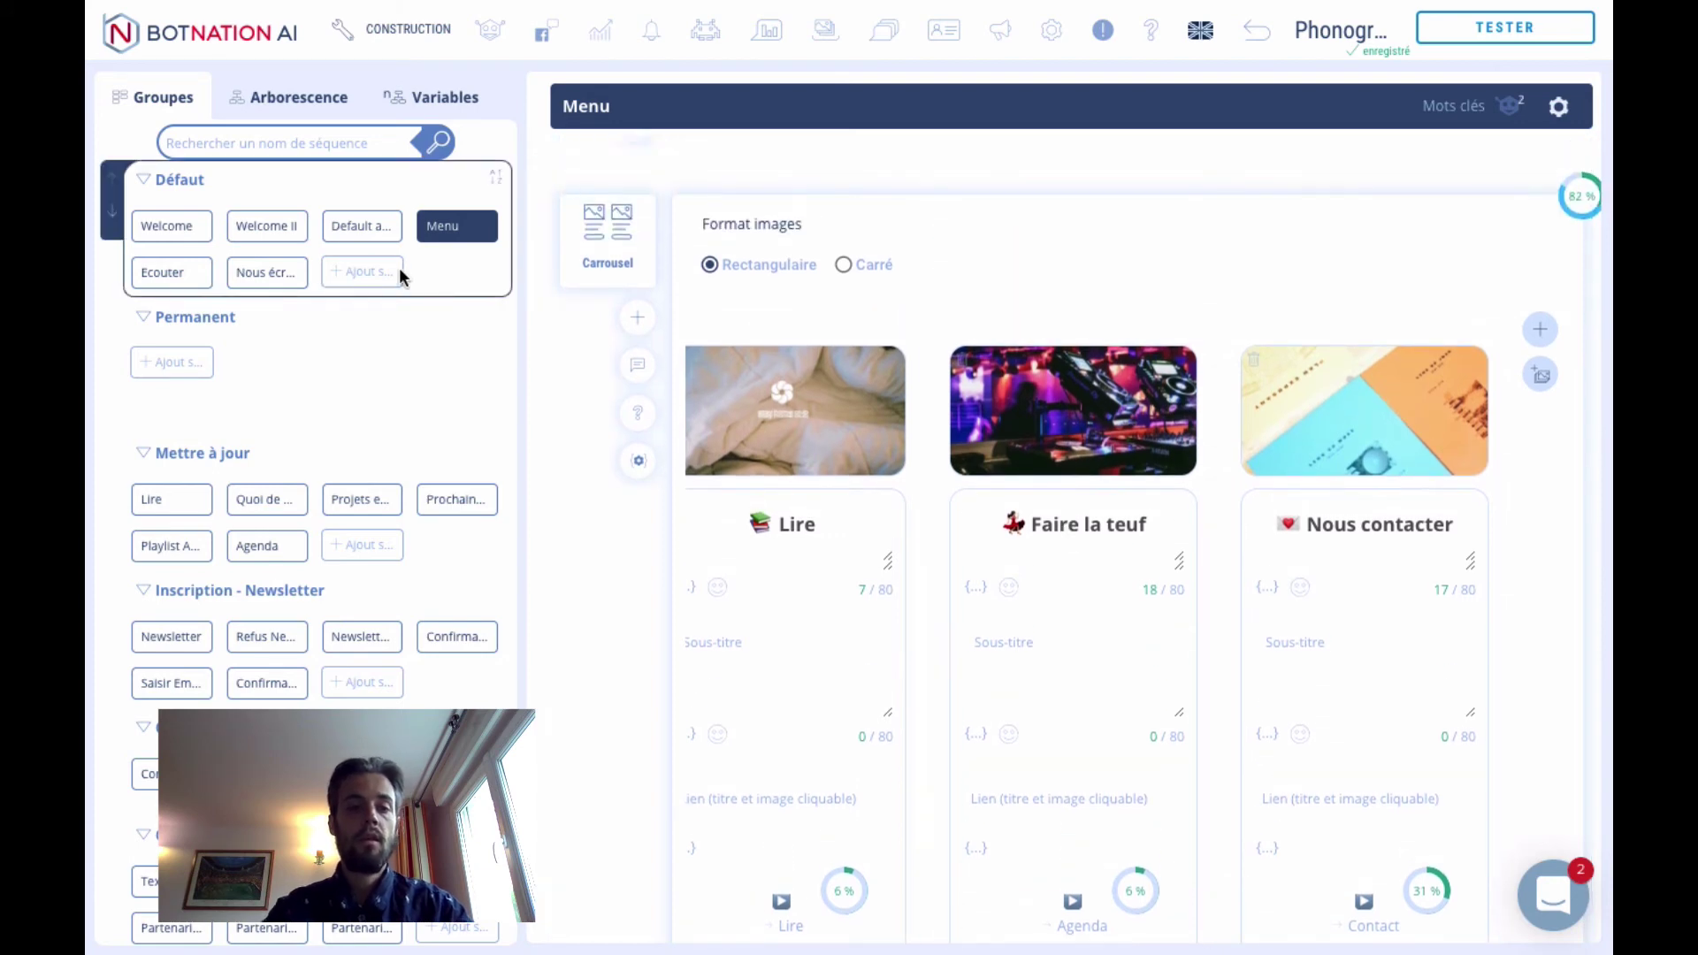
click(361, 227)
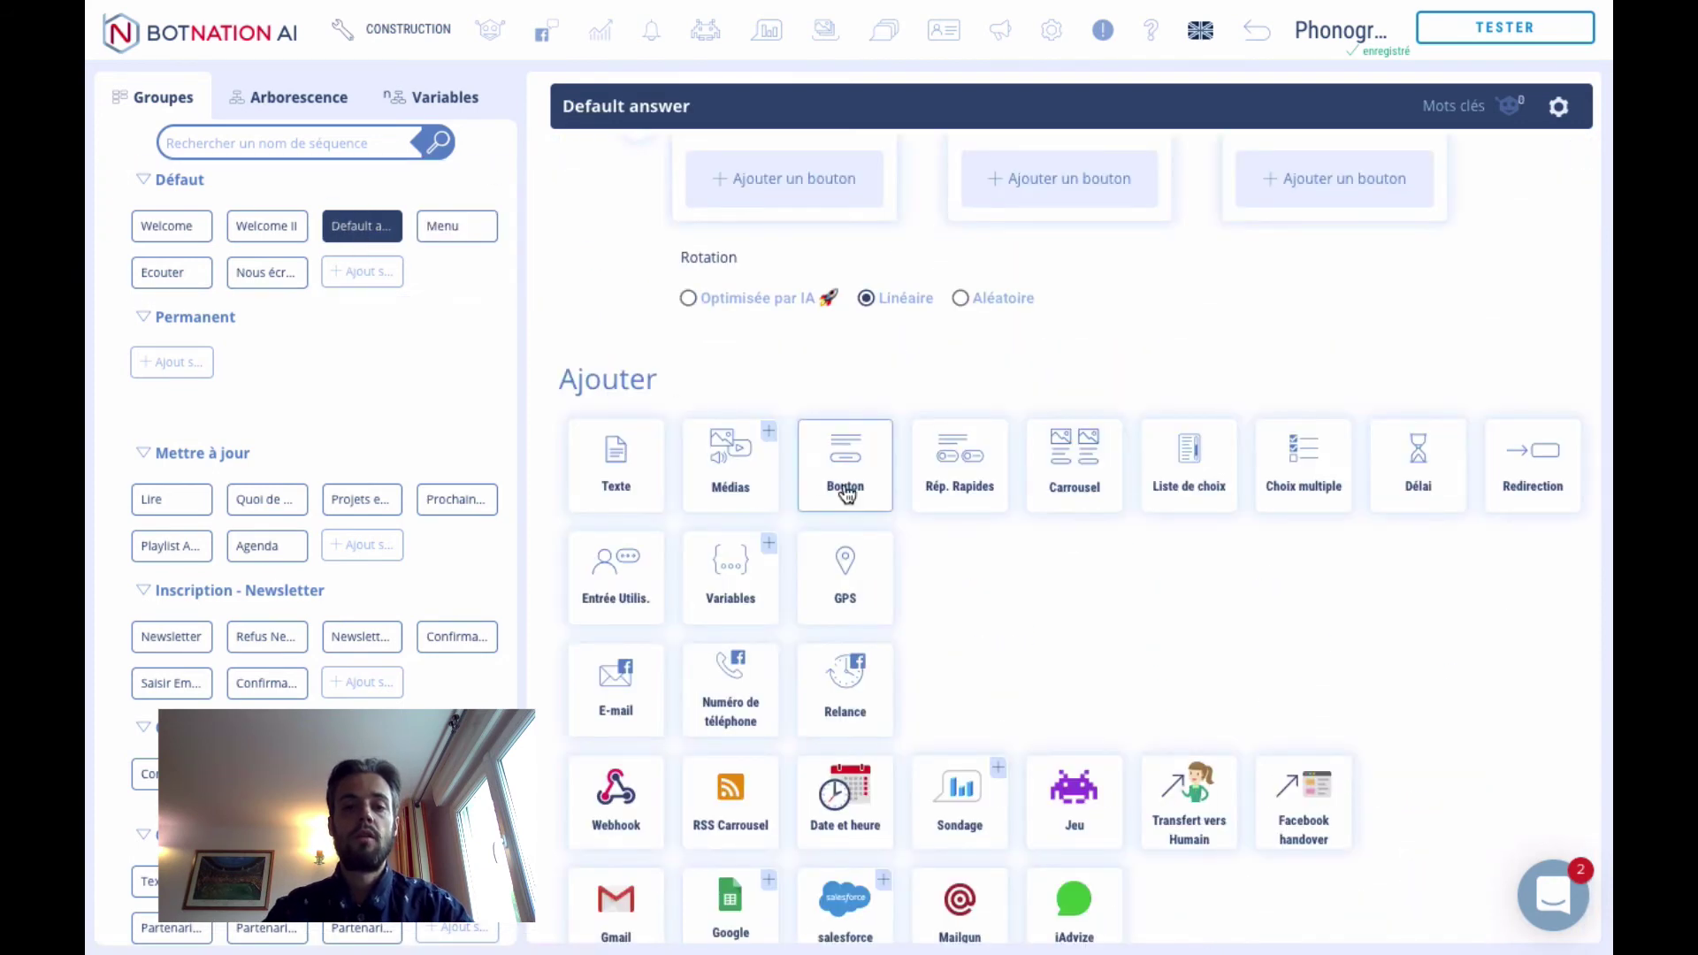
scroll(846, 496, up, 3)
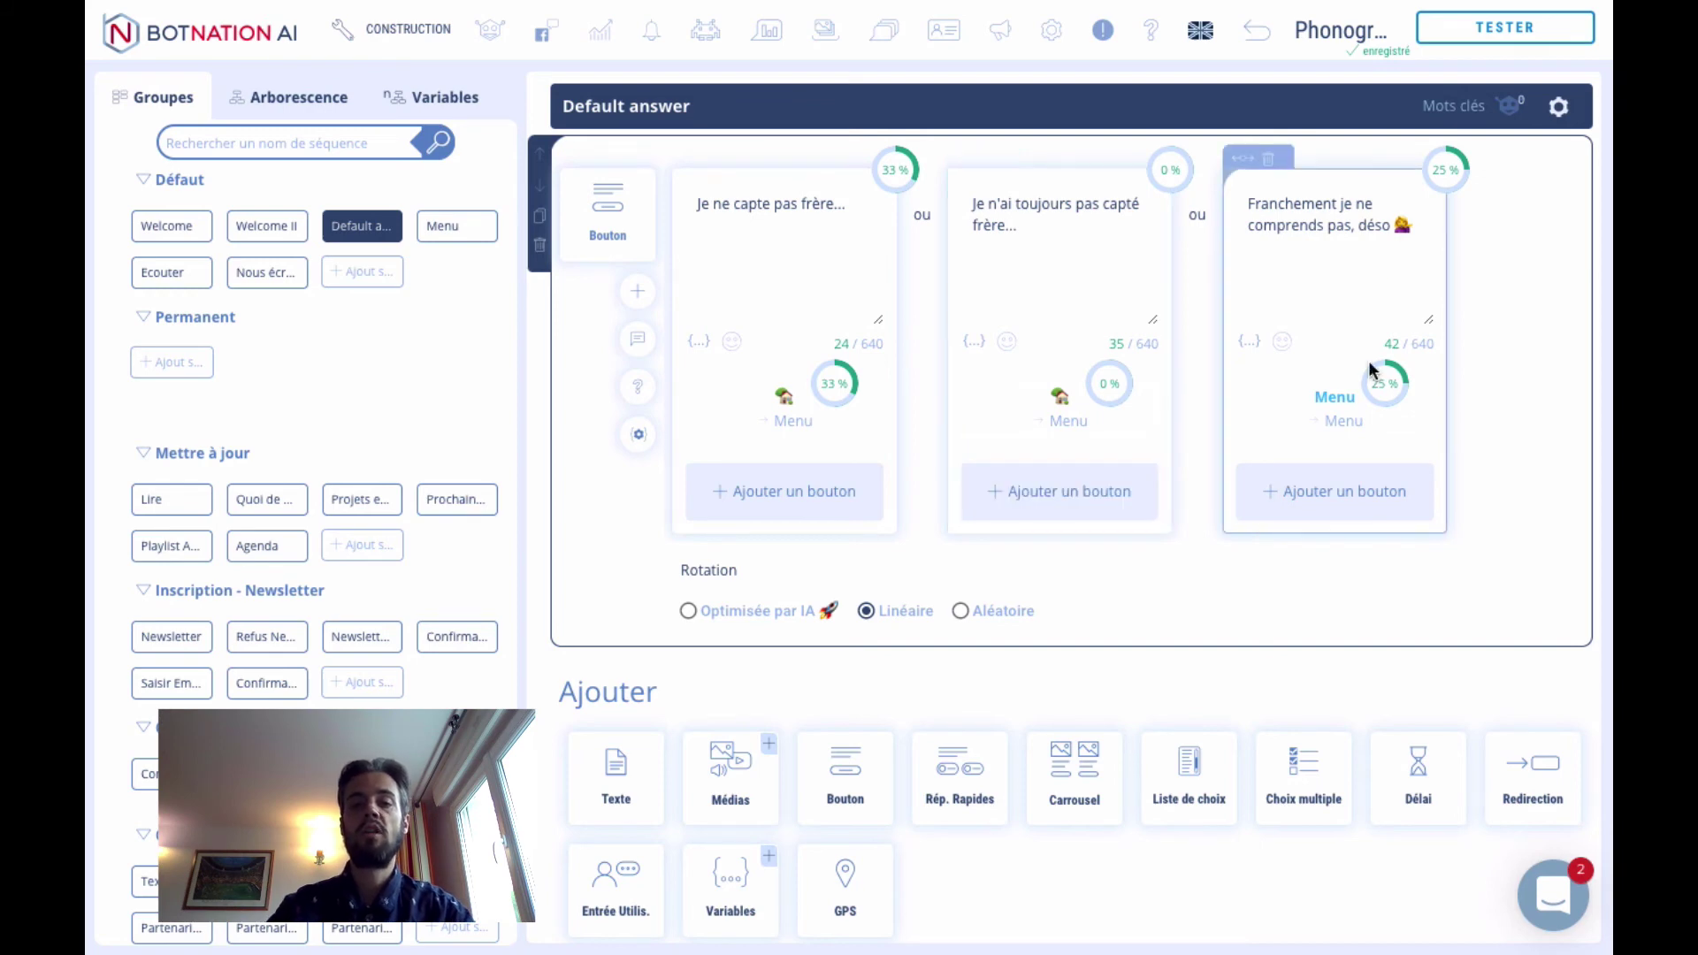
triple_click(772, 208)
click(772, 209)
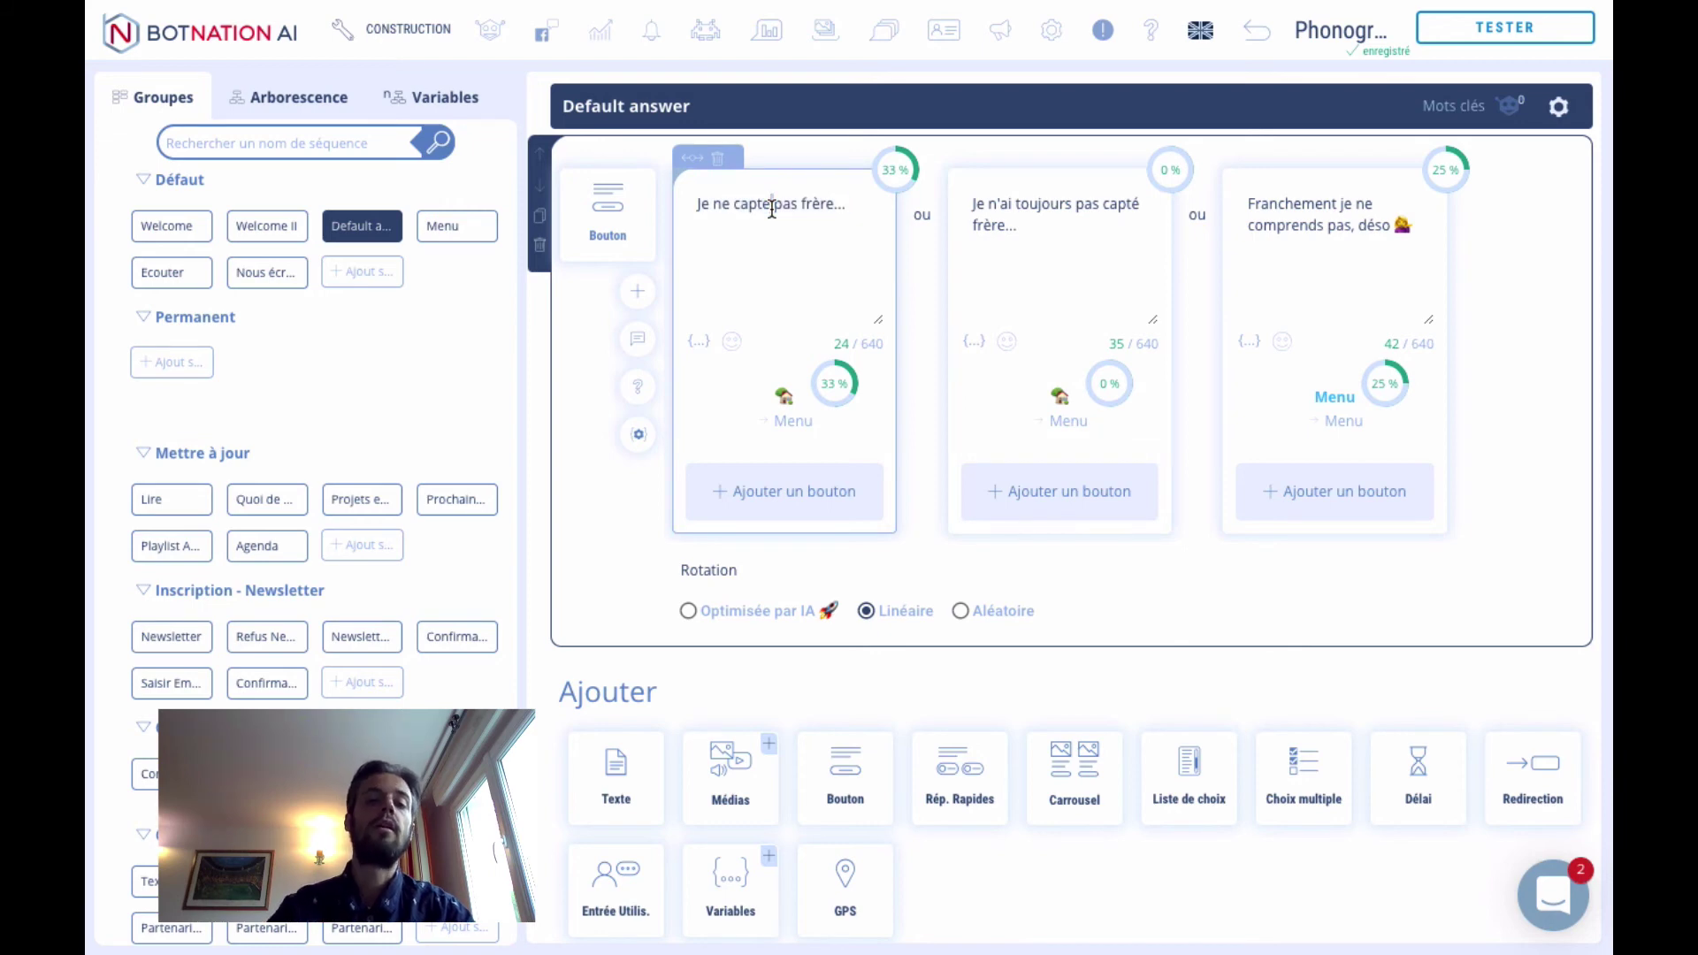
triple_click(773, 209)
click(772, 208)
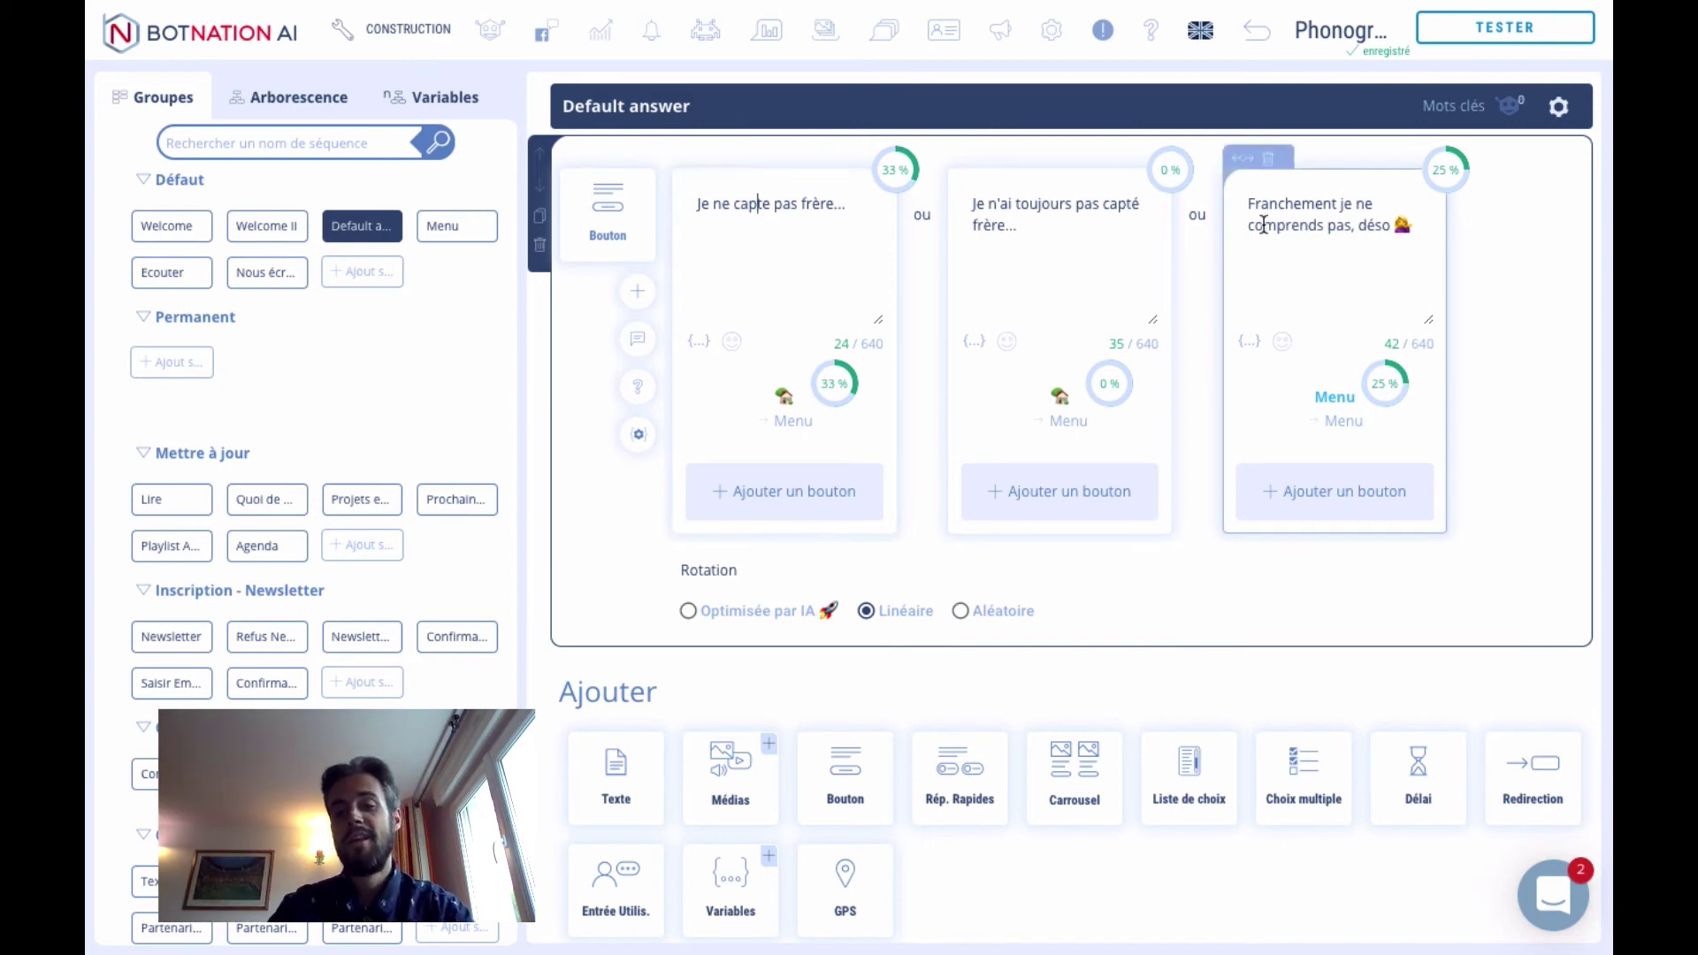
mouse_move(1367, 416)
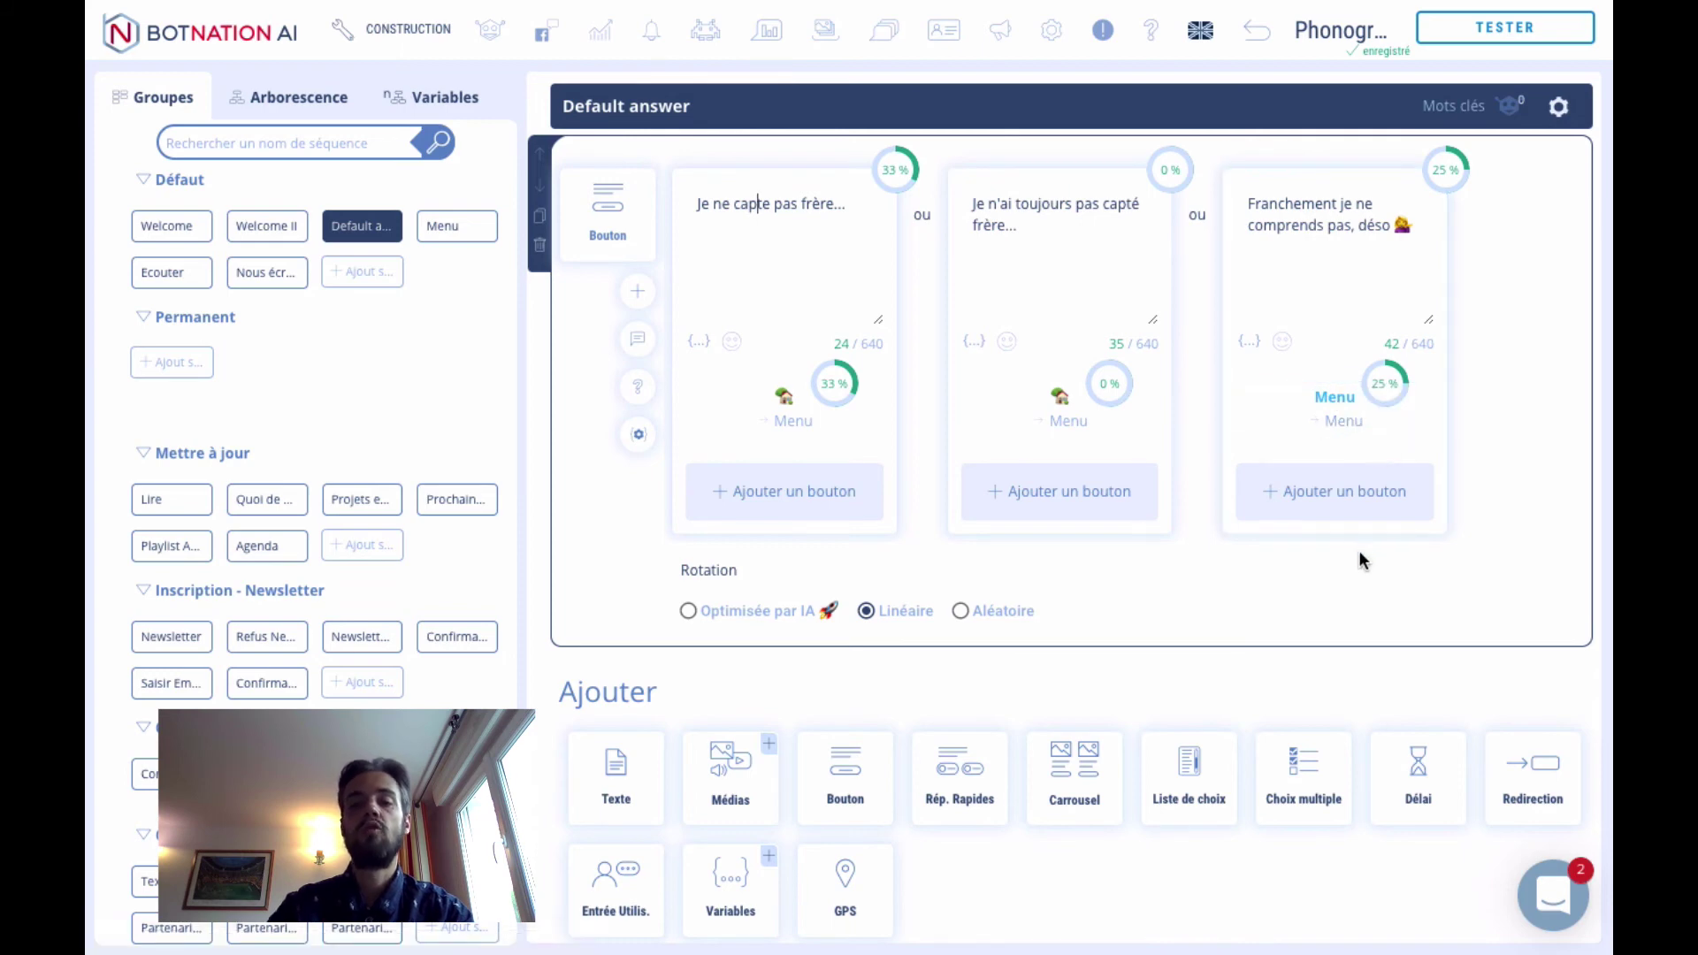
triple_click(771, 205)
click(778, 204)
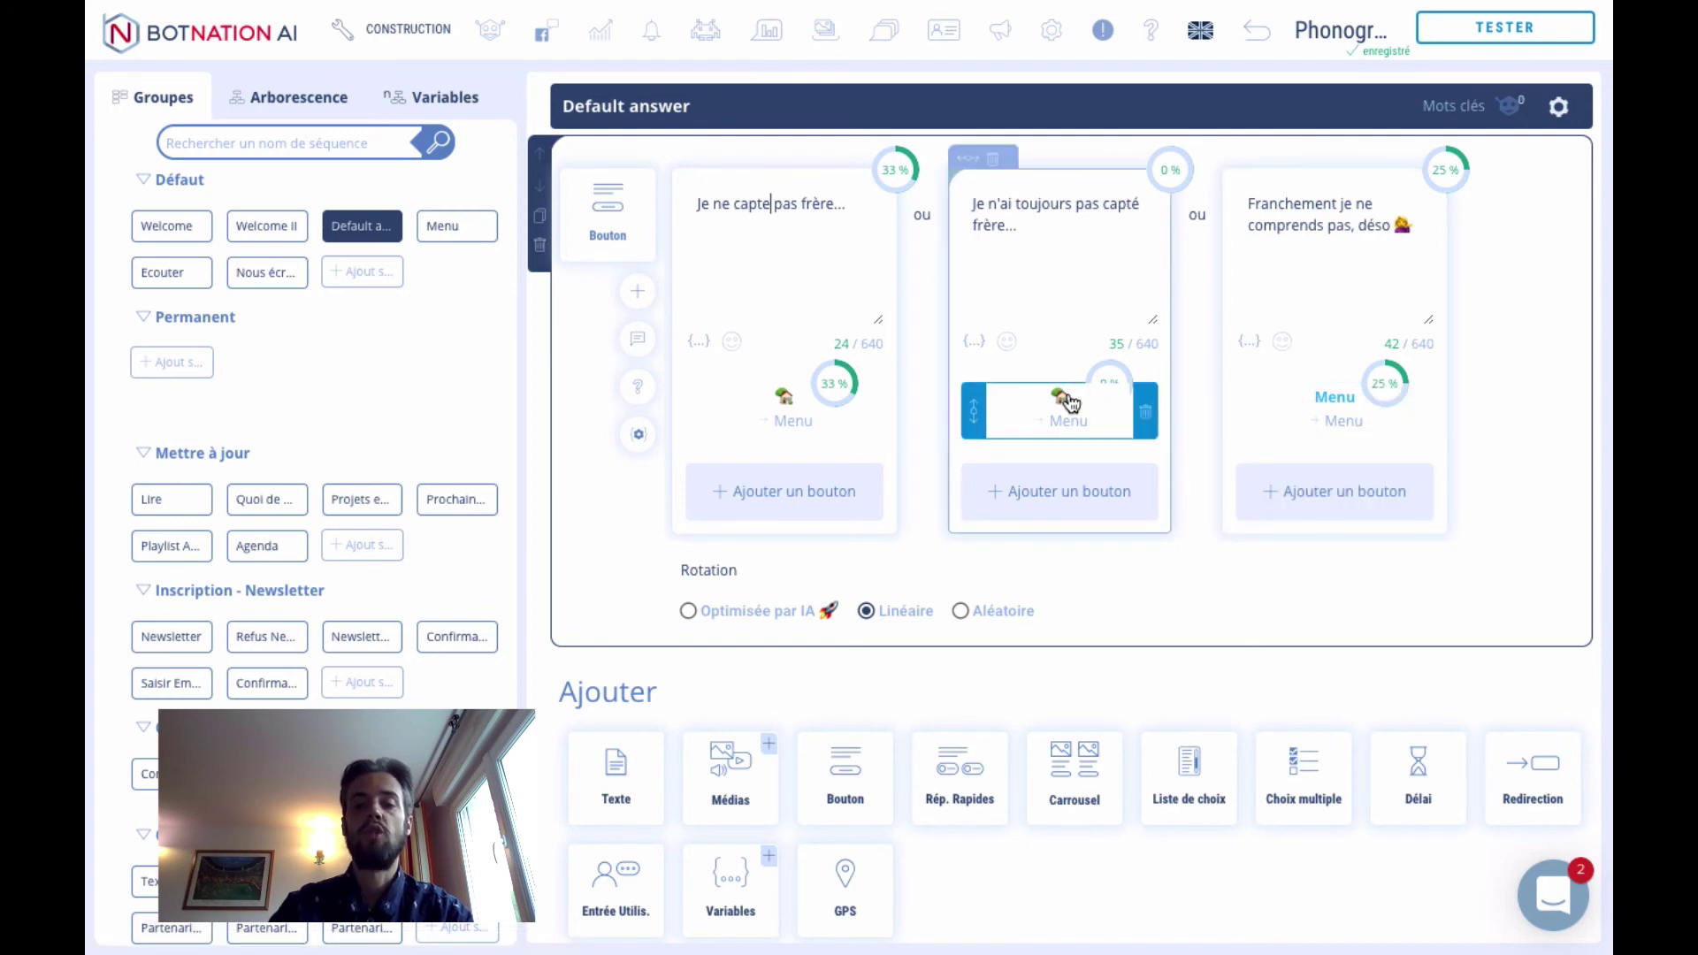
mouse_move(799, 404)
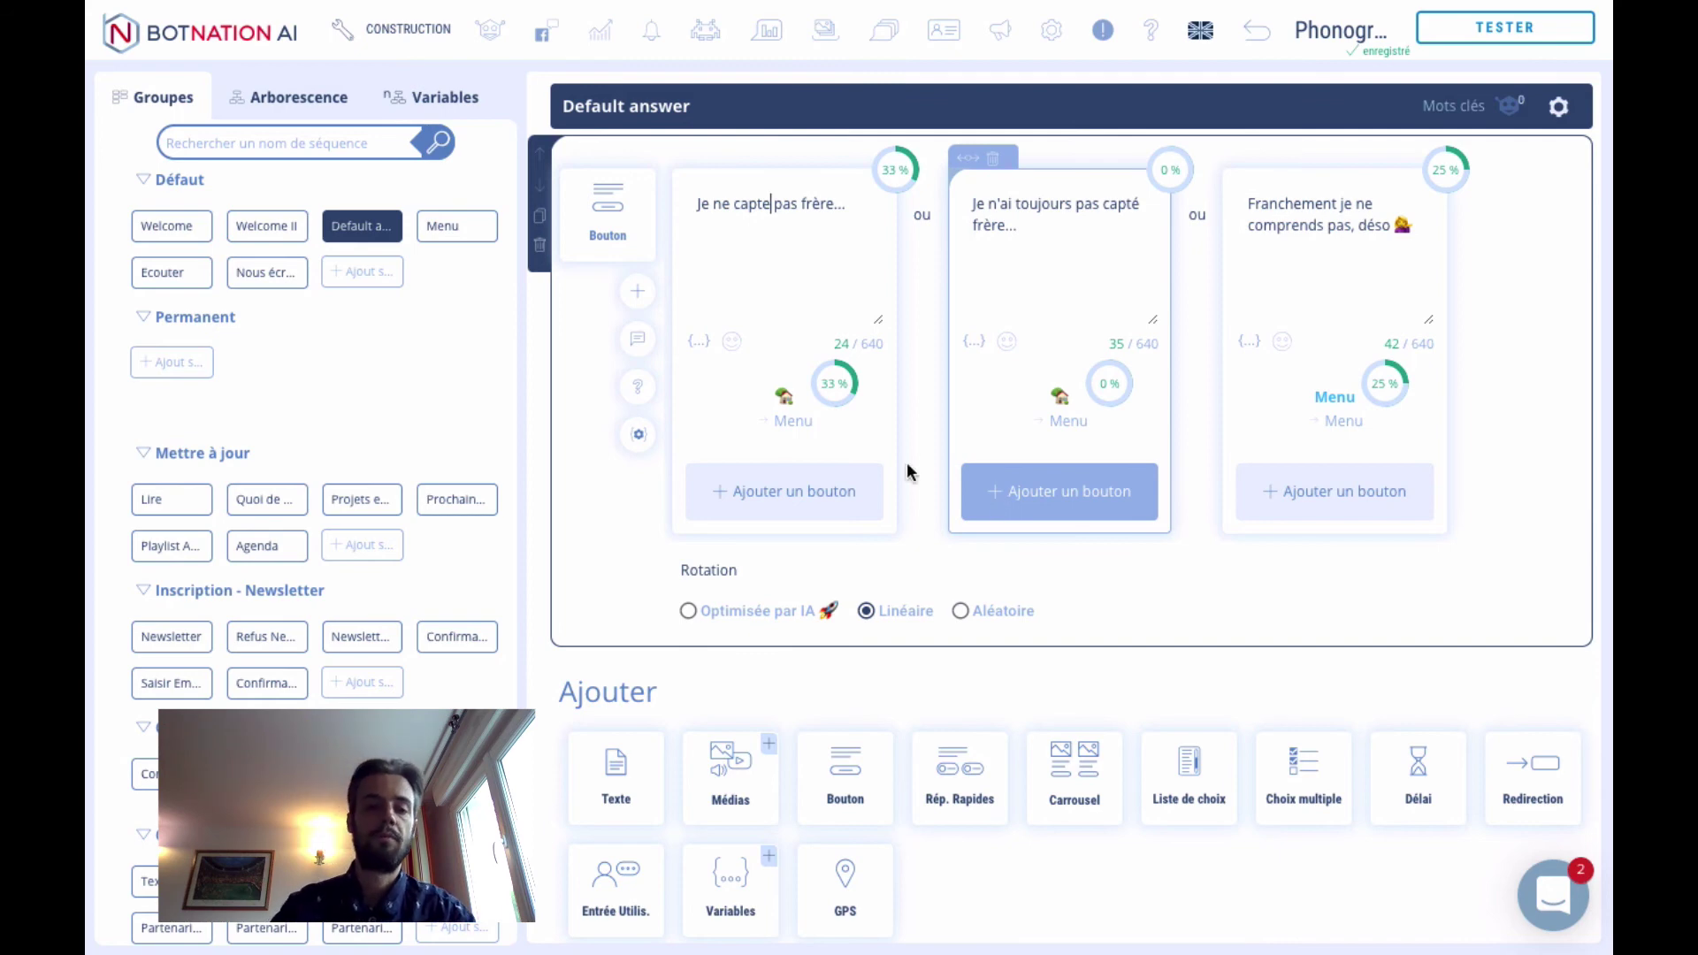
- Review the Menu and Ecouter sequences, and examine the click rates of the quick replies in Nous écrire
click(464, 228)
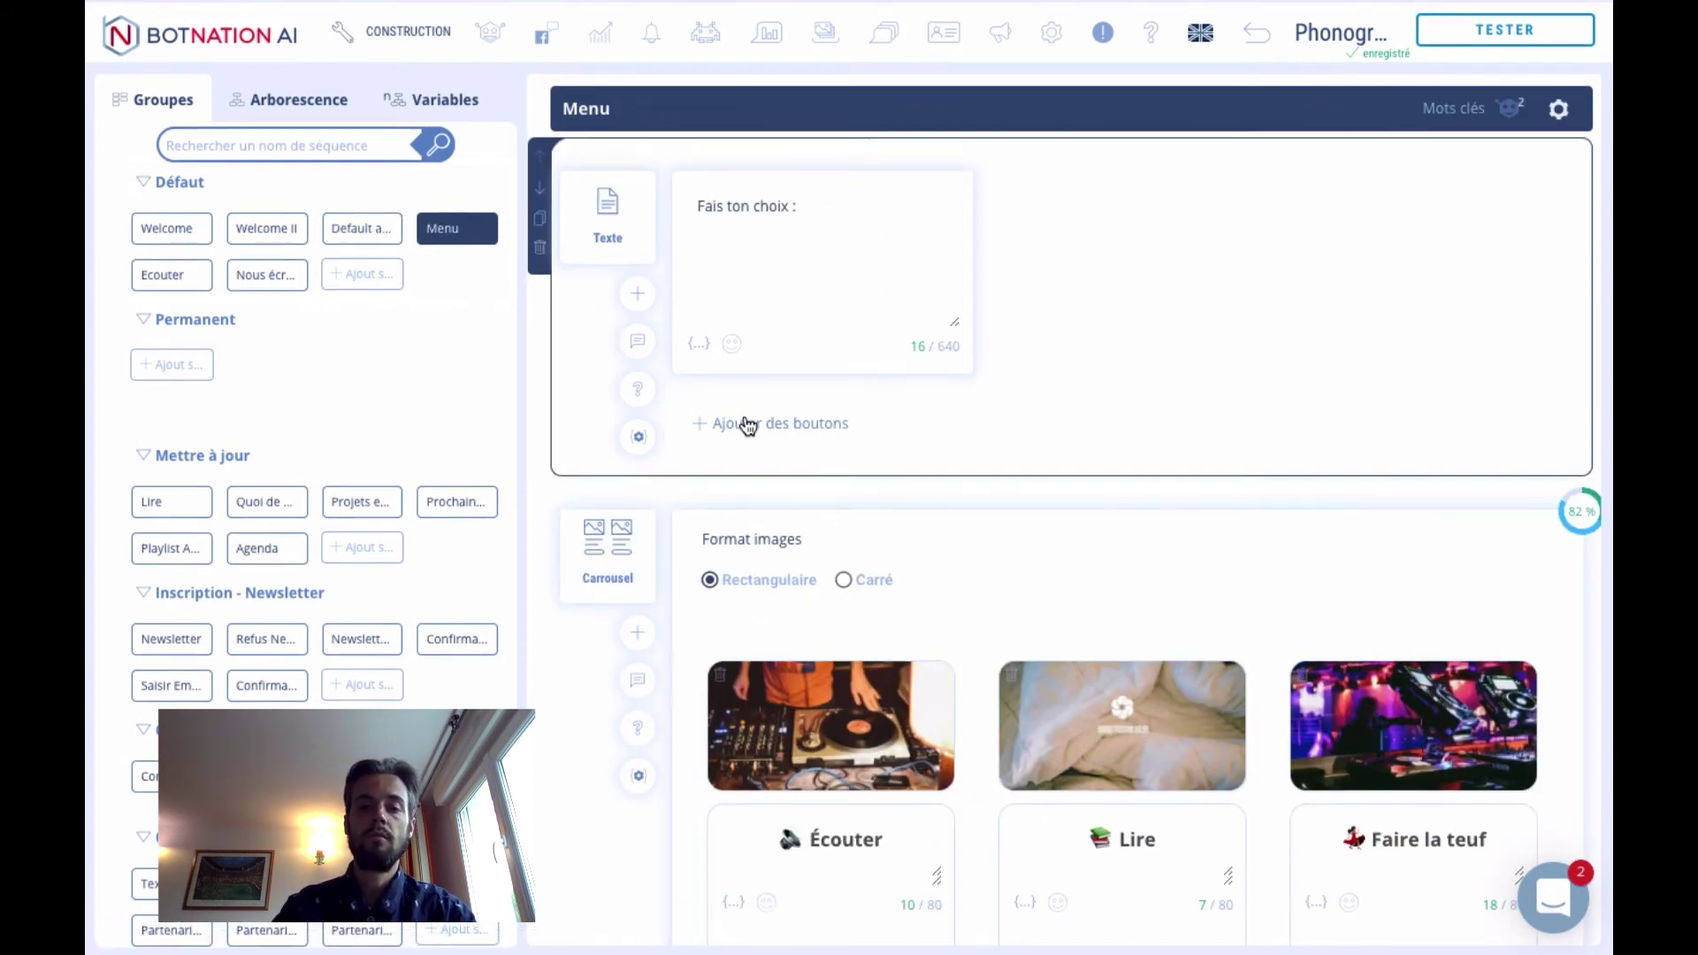
scroll(747, 425, down, 1)
click(175, 274)
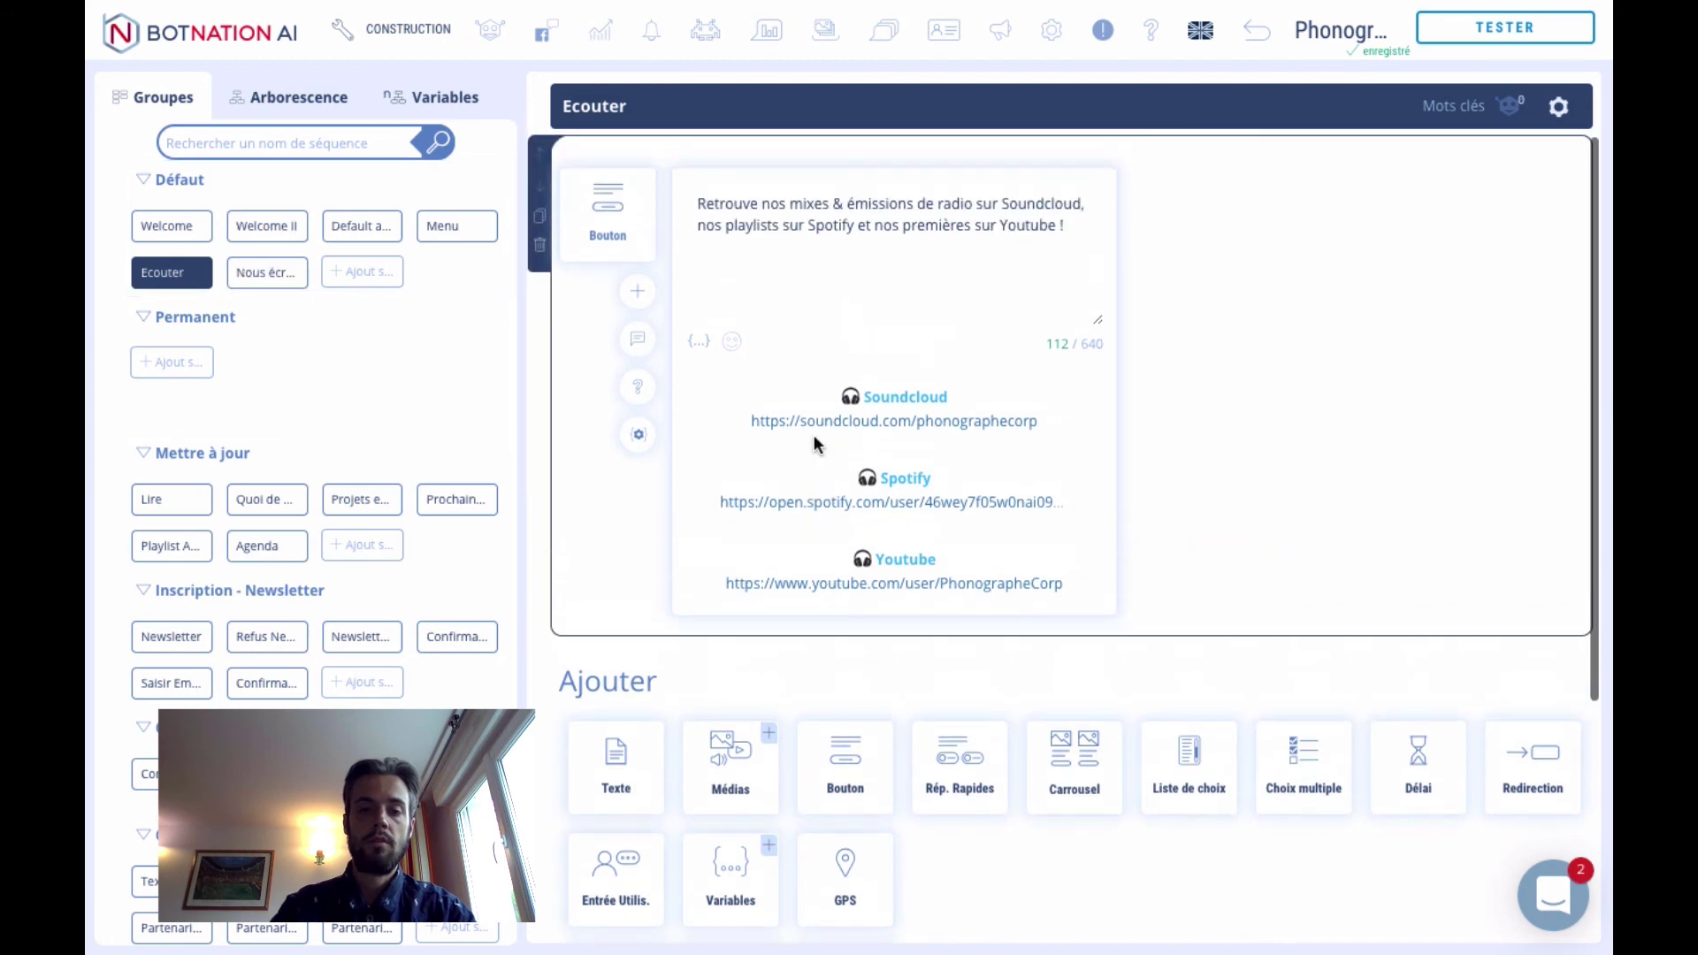
click(267, 276)
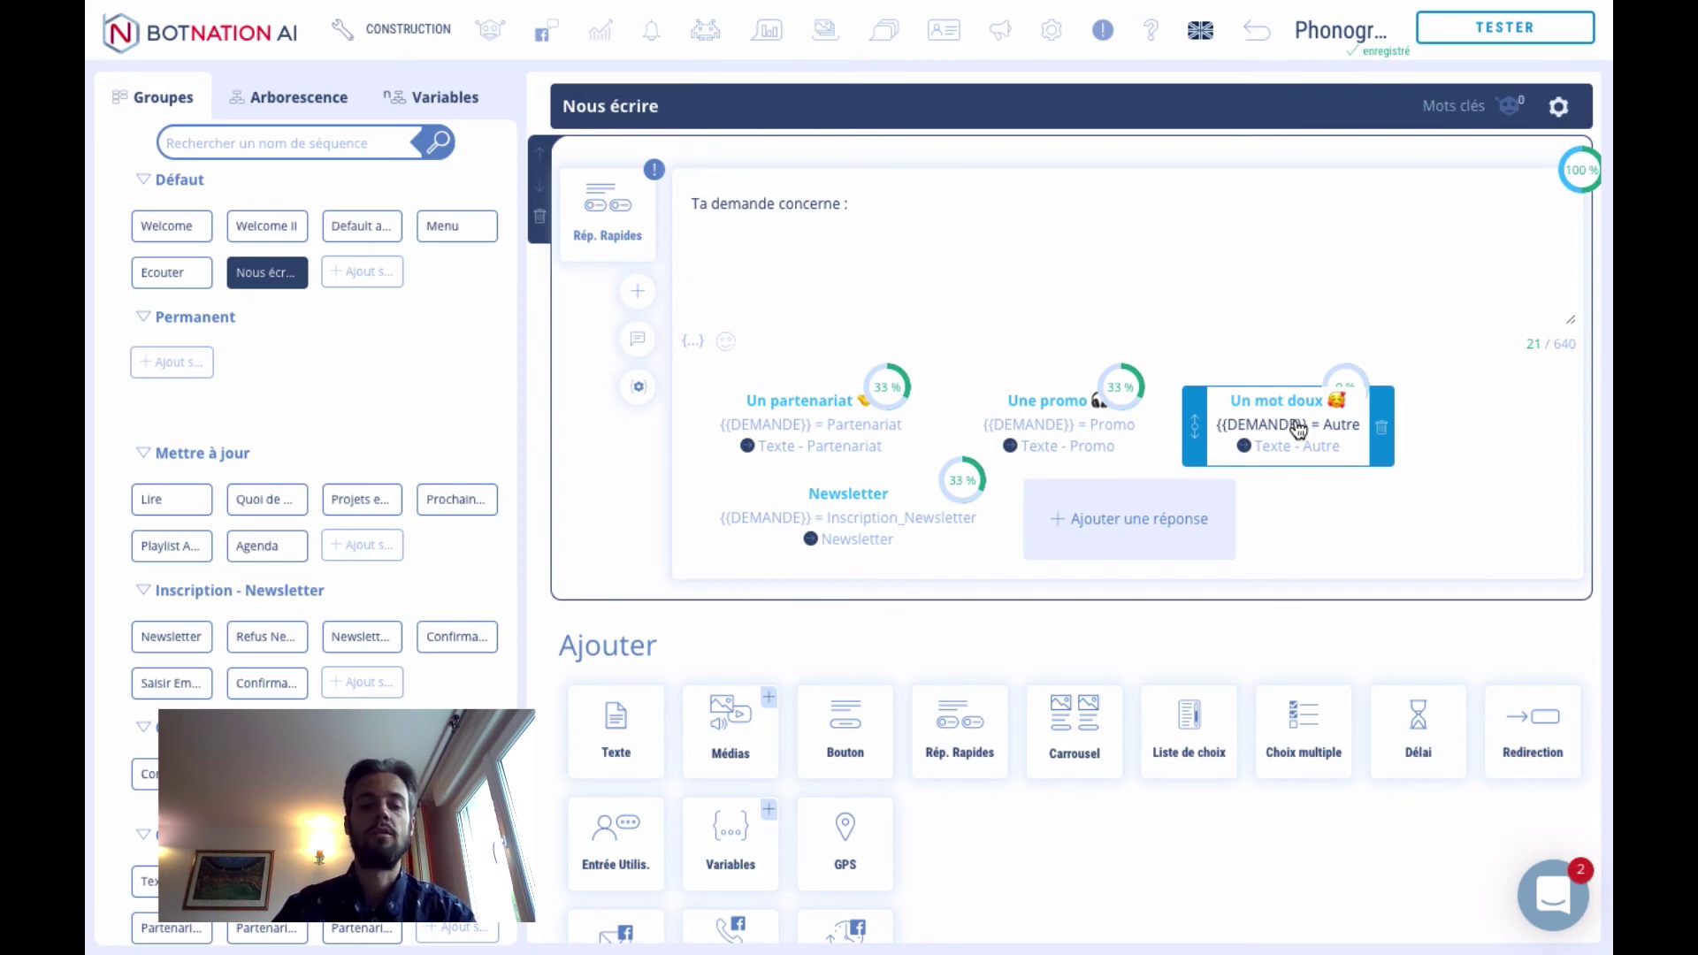
scroll(1298, 429, down, 3)
scroll(1297, 429, up, 2)
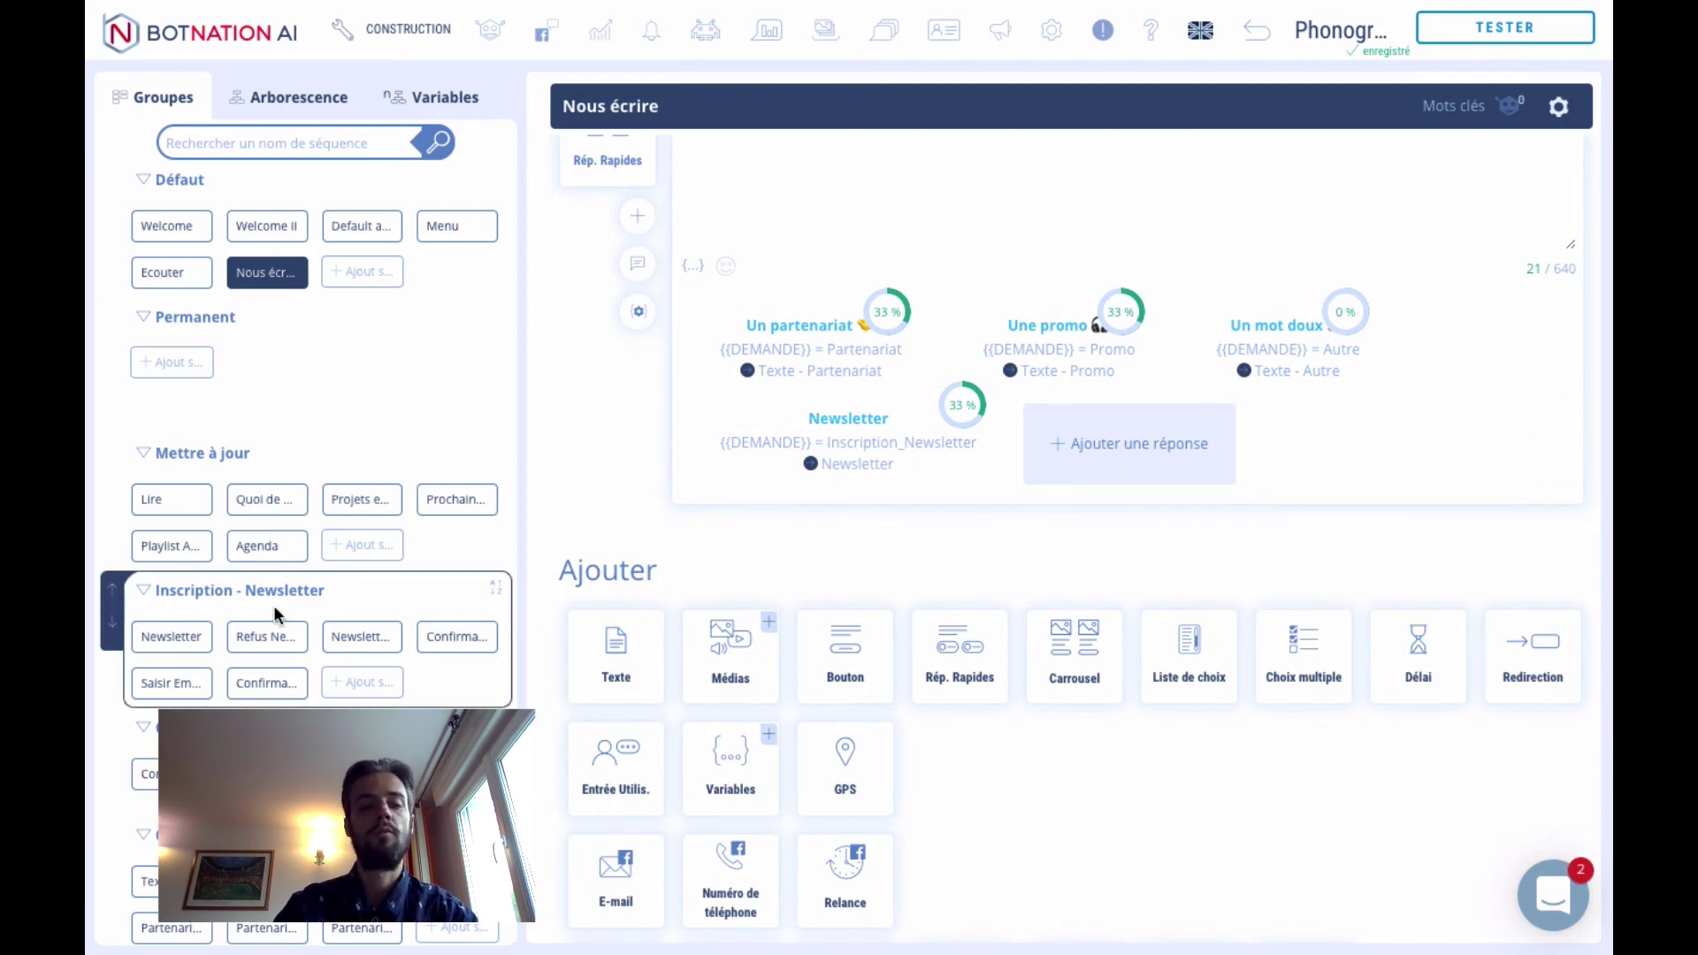
- Open the Welcome II sequence and compare the wording and button click rates of its two greeting variants
click(278, 640)
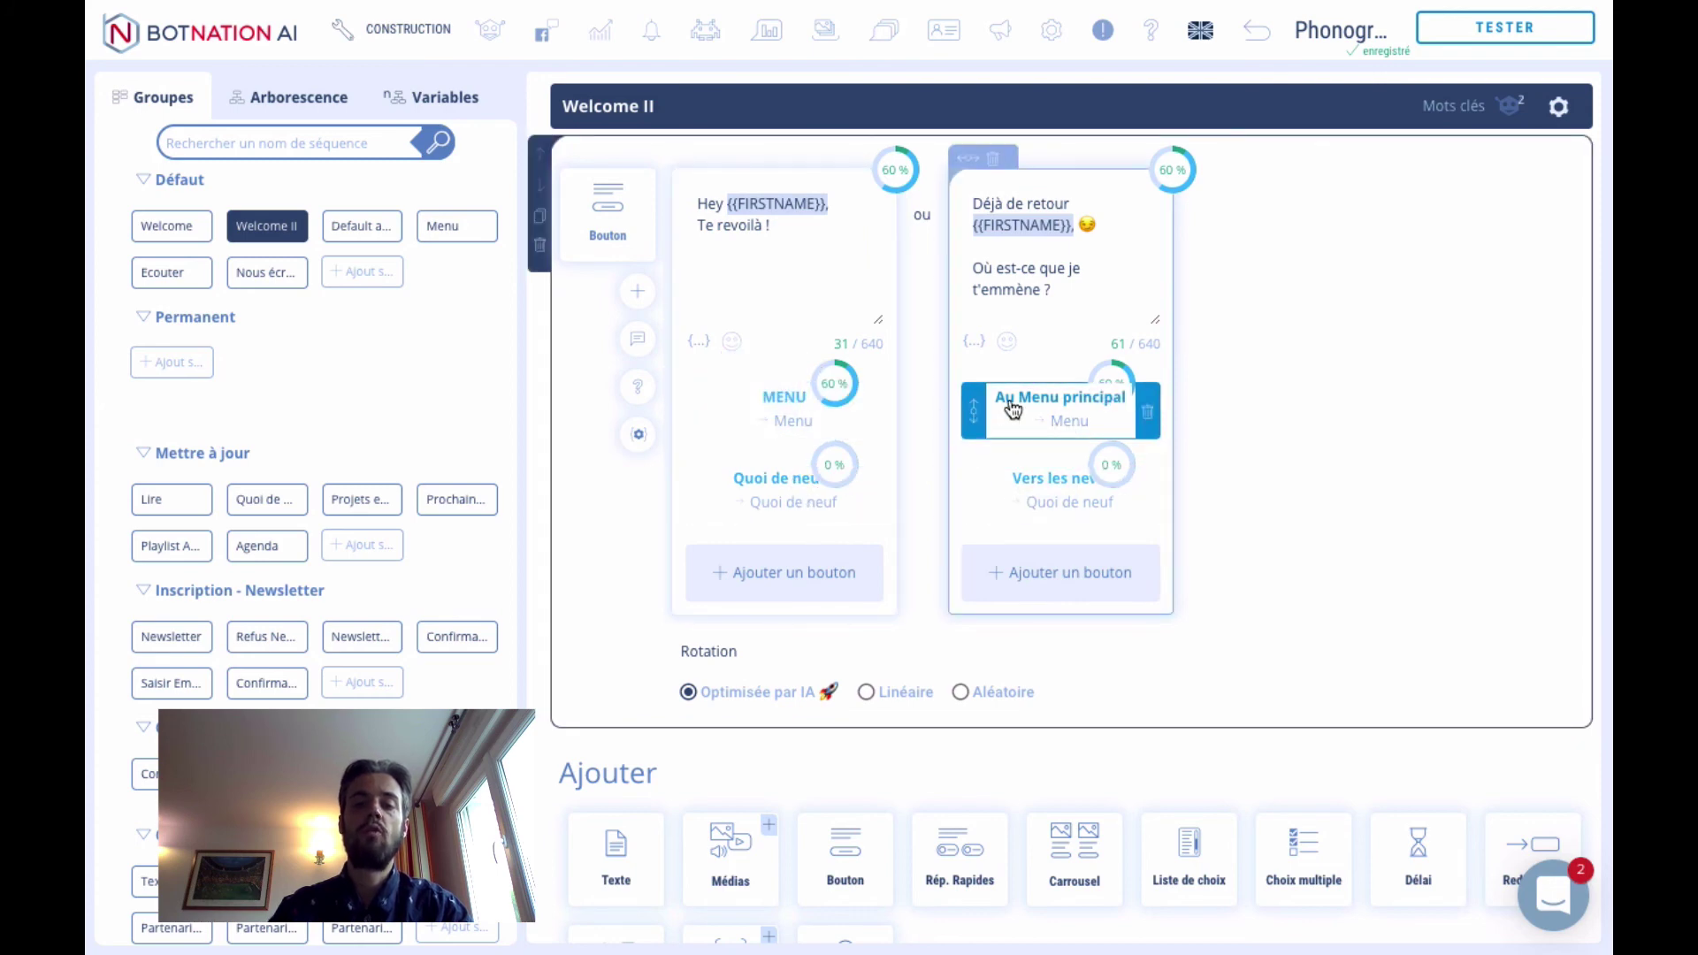
triple_click(1002, 298)
click(1002, 298)
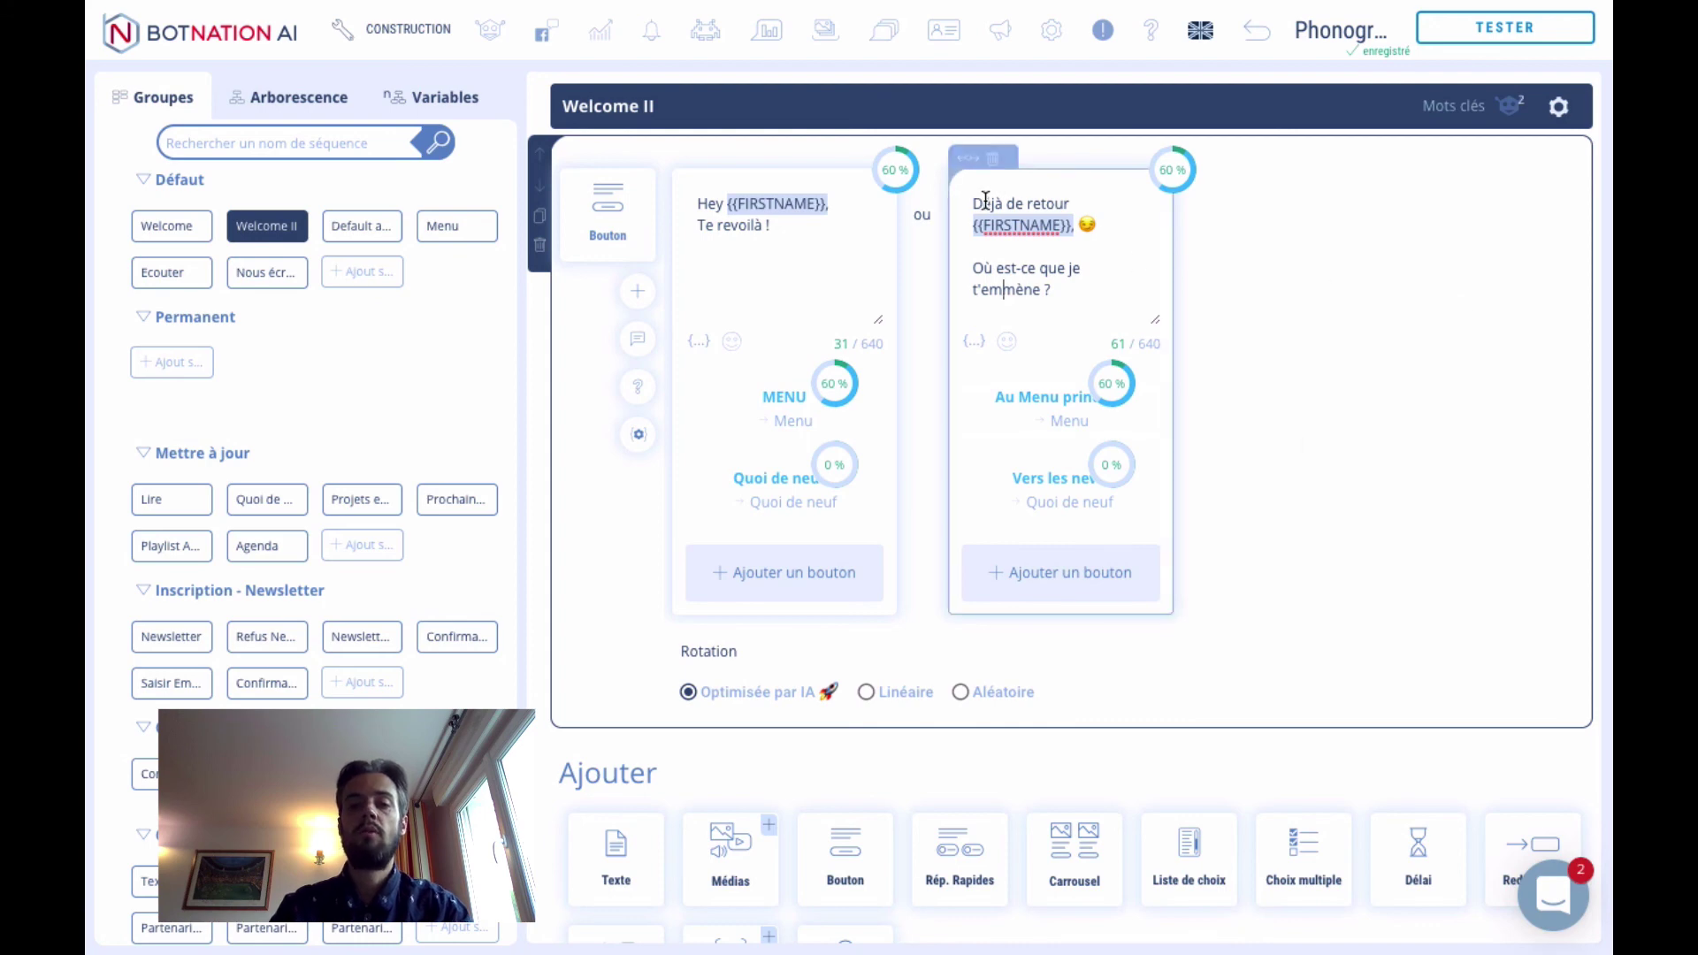
drag(985, 202, 1043, 291)
click(1043, 291)
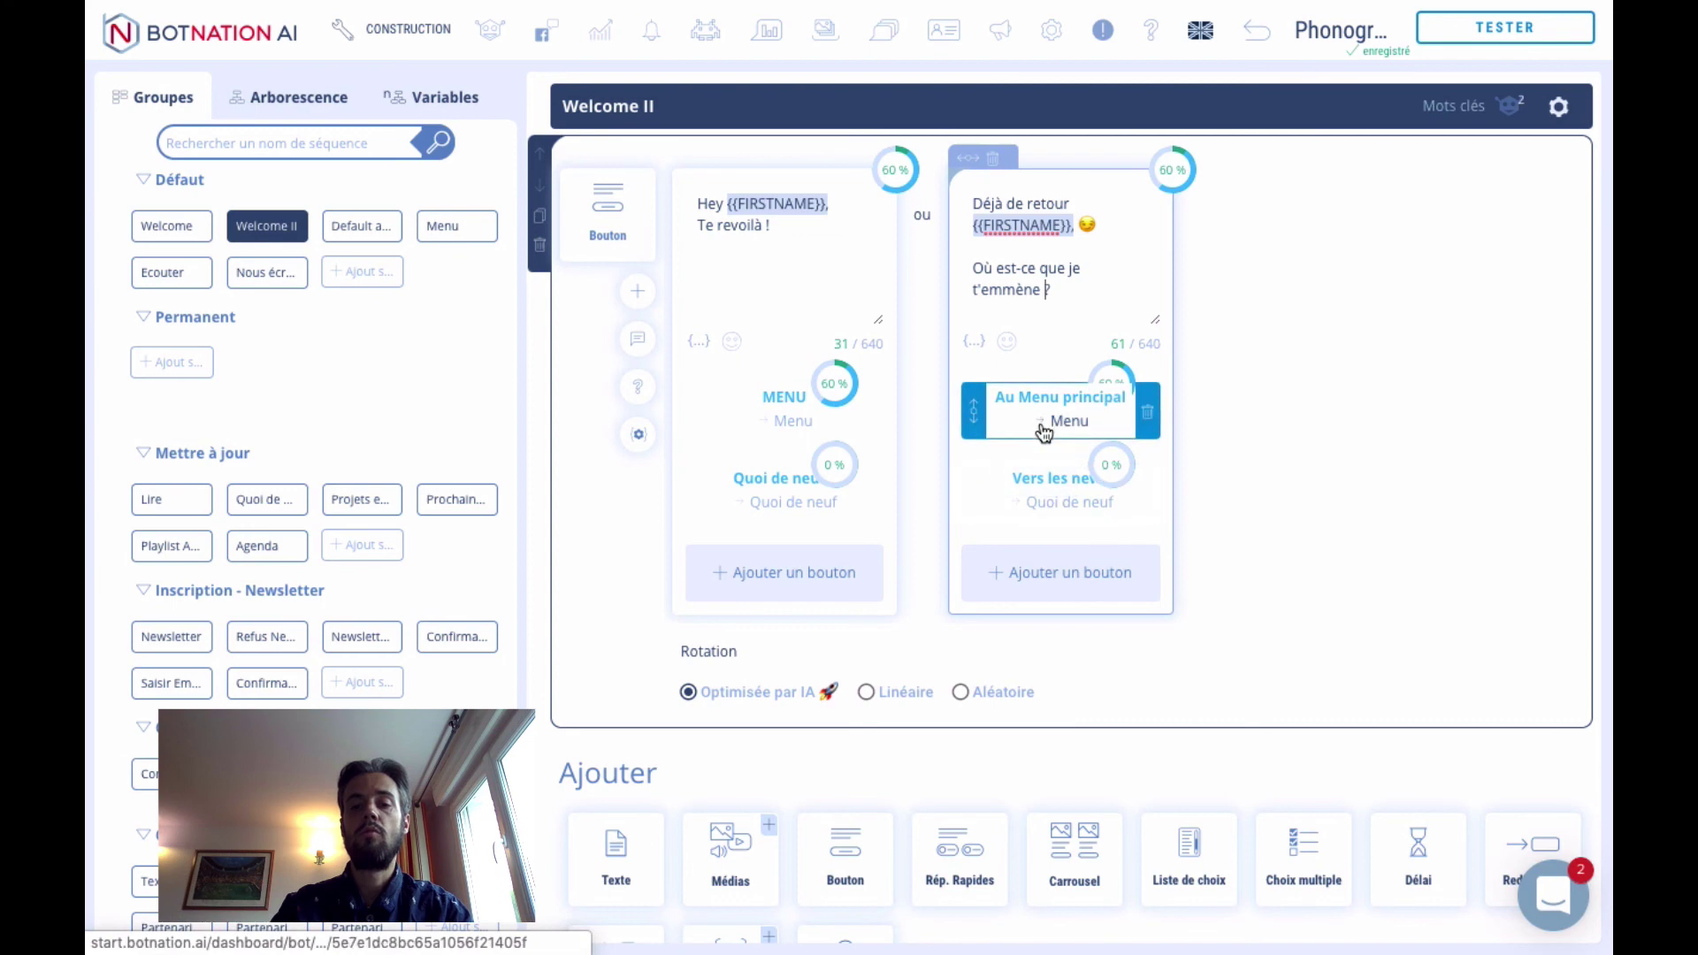
click(699, 205)
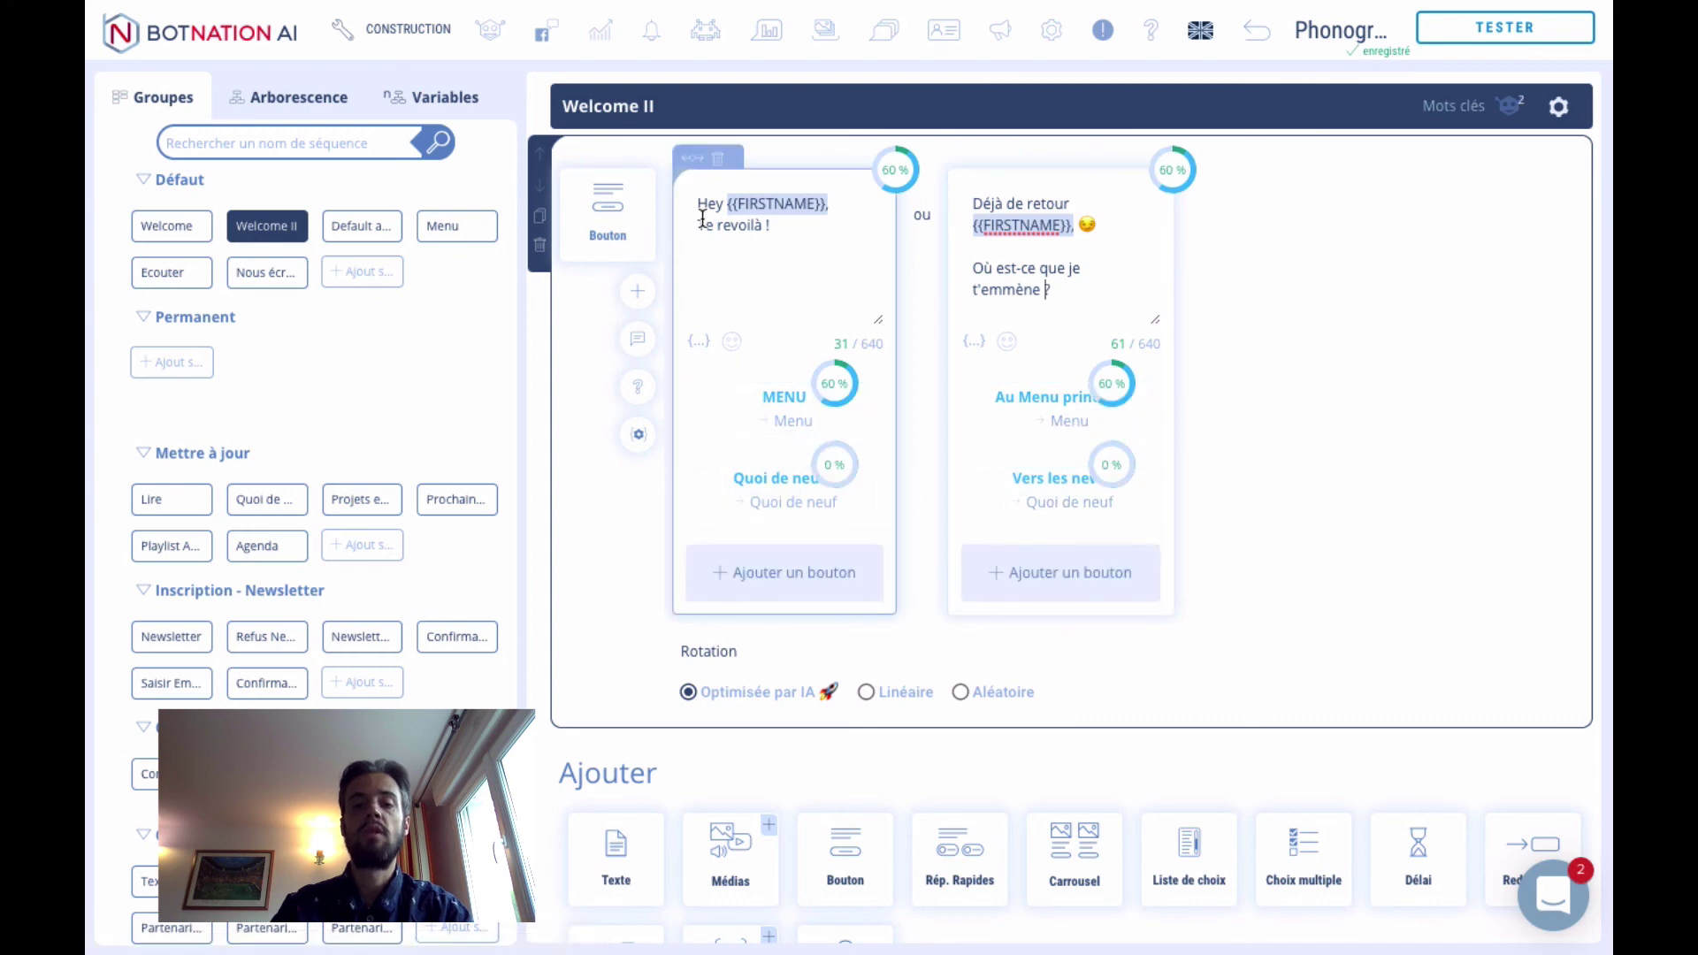
drag(697, 201, 750, 232)
click(750, 230)
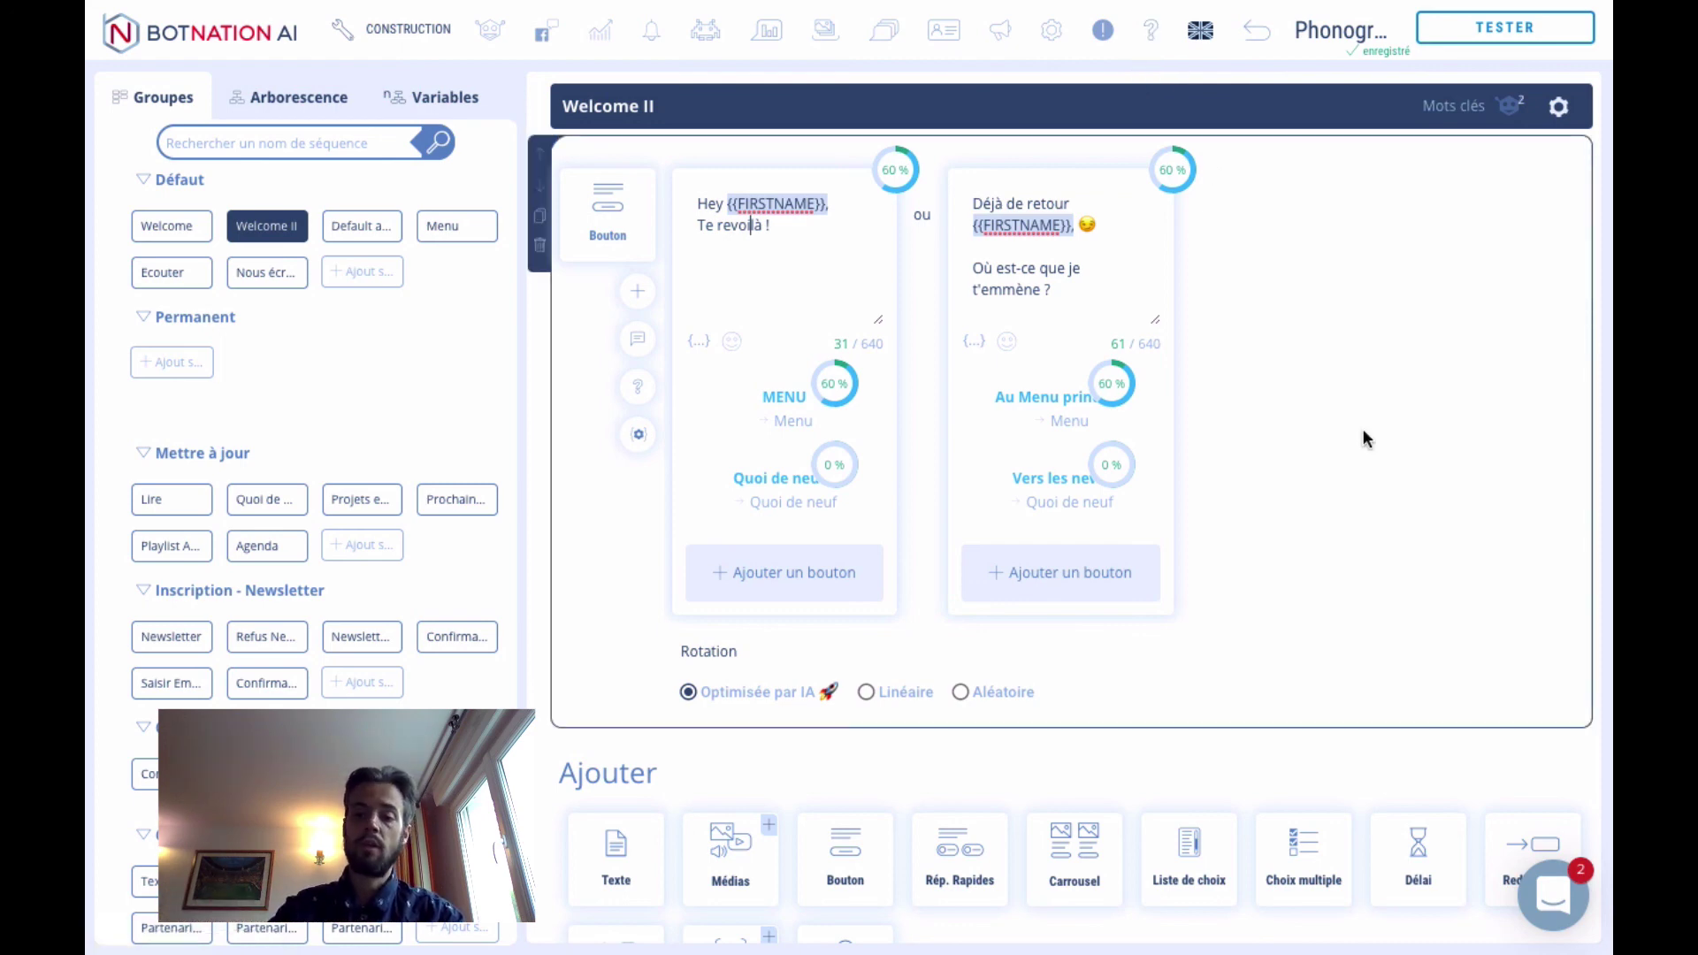
- Open the support chat to view its options for starting a conversation or finding answers, and close it
click(1558, 889)
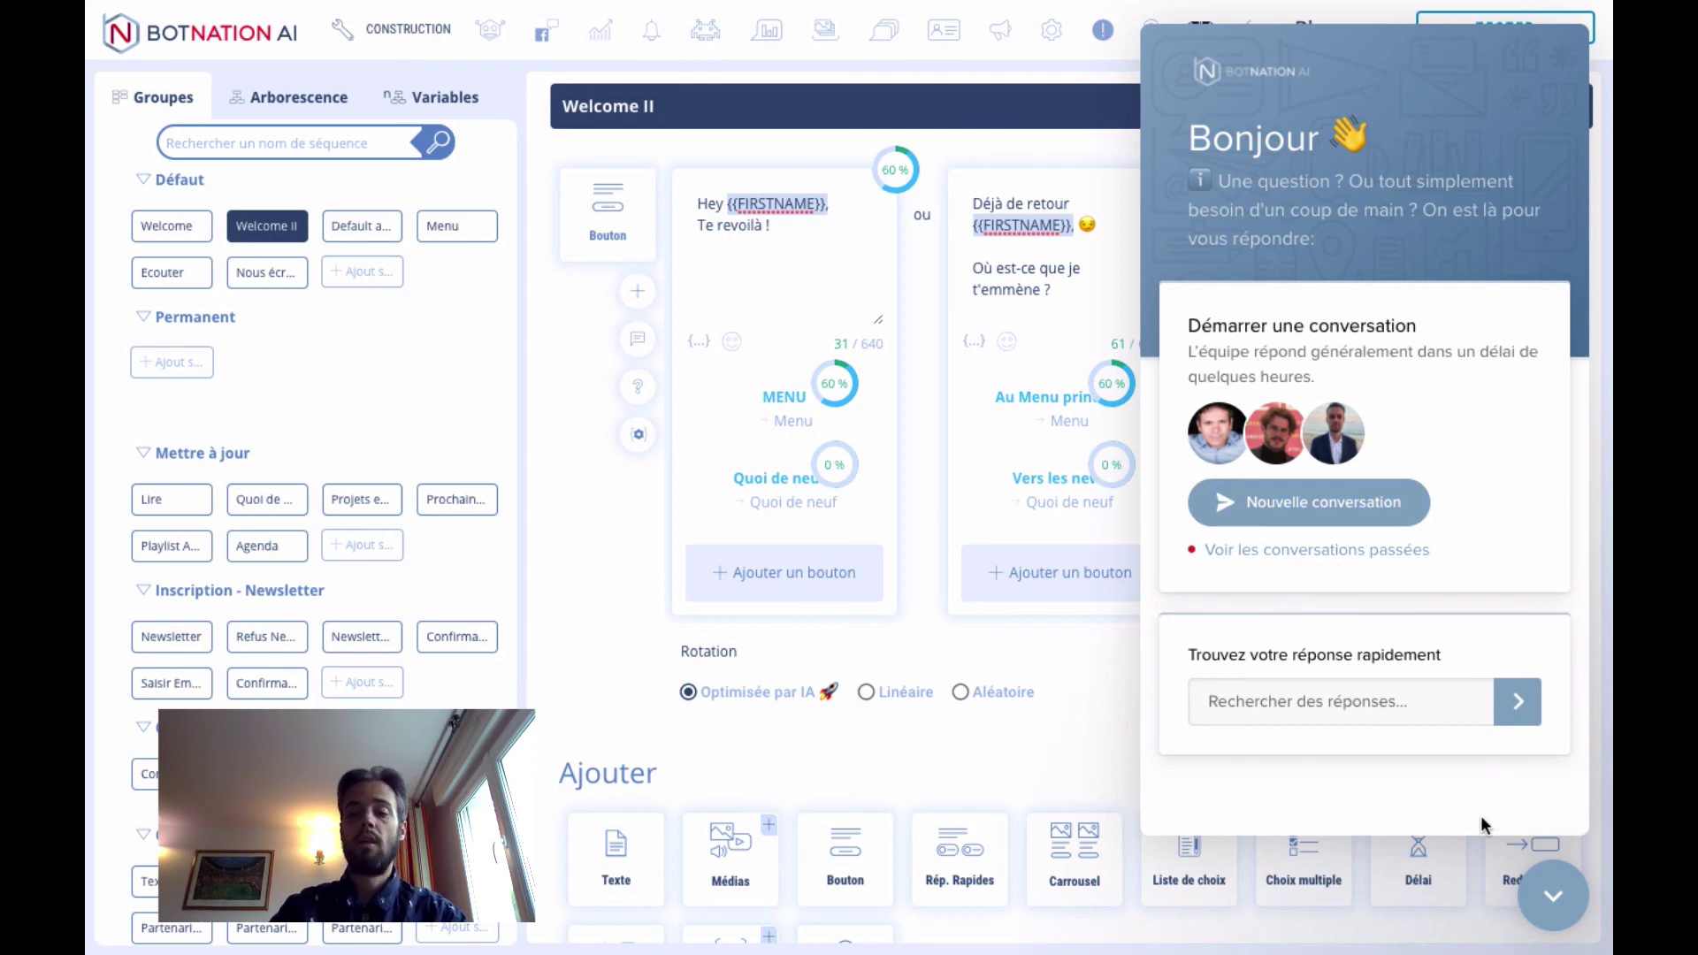
click(1554, 900)
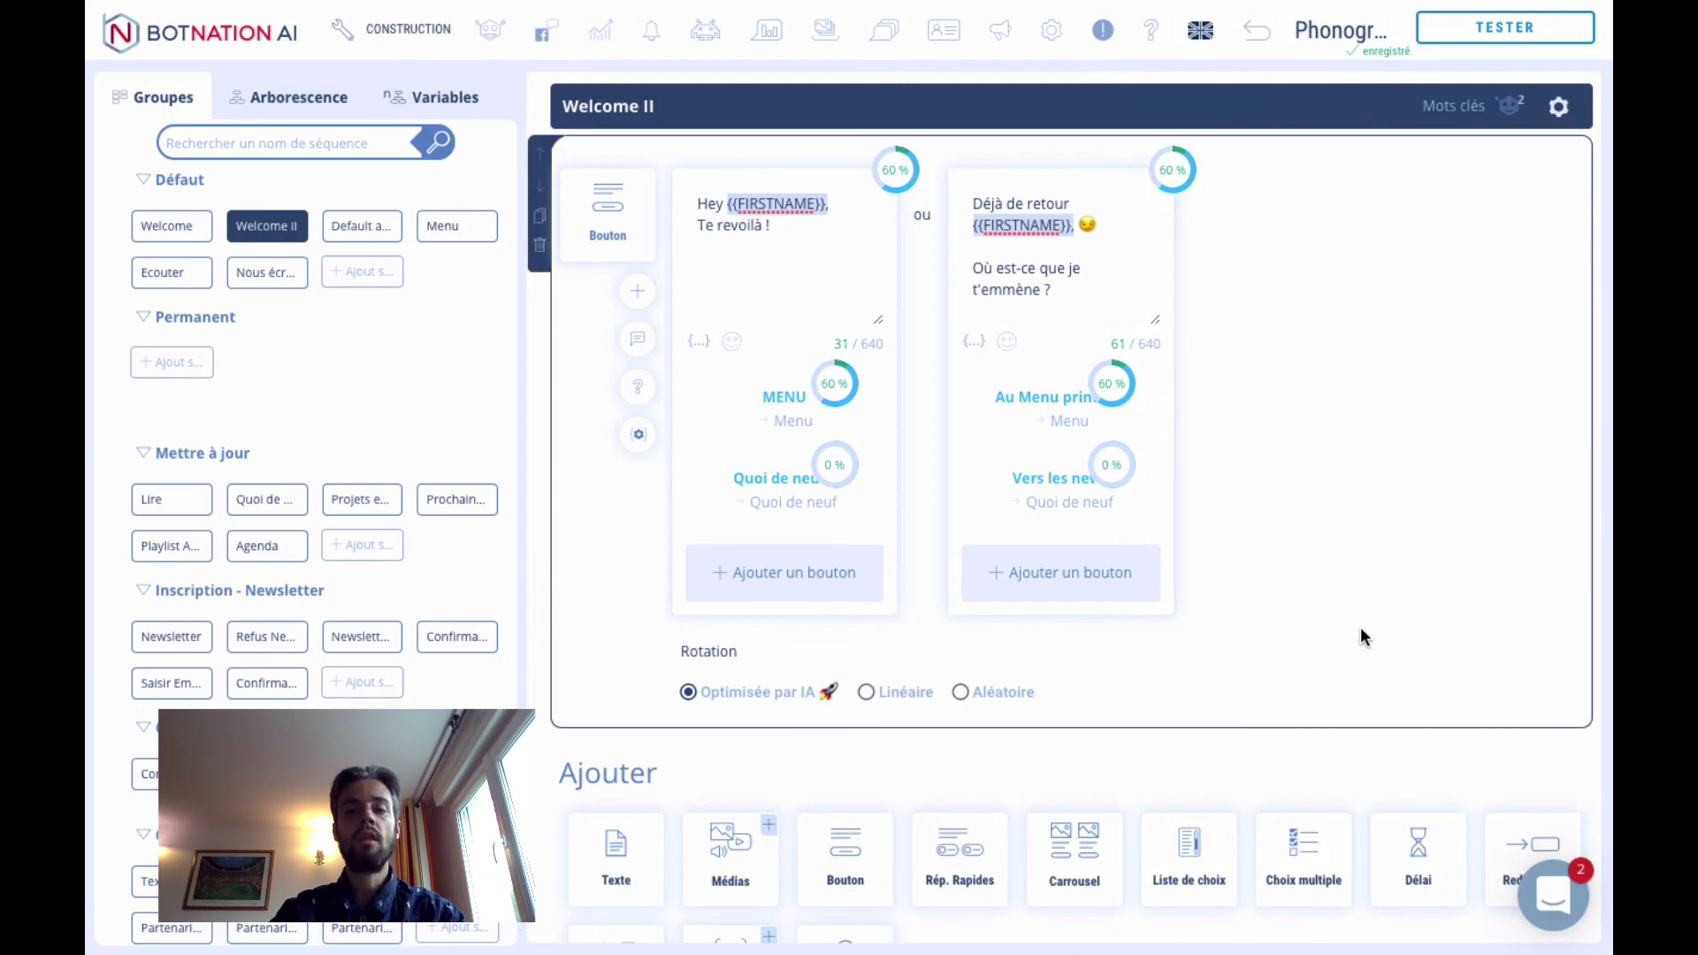